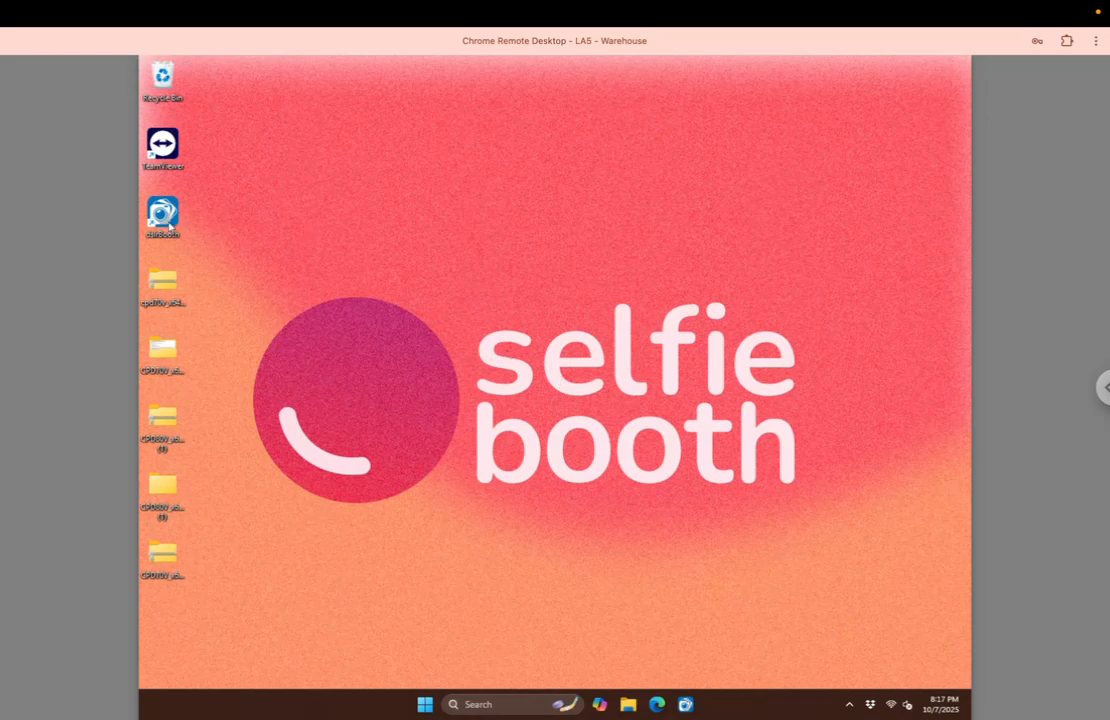
In dslrBooth, create a new event called "Name of the Event XX.XX.XX" and launch it.
{"action": "double_click", "coordinate": [150, 190]}
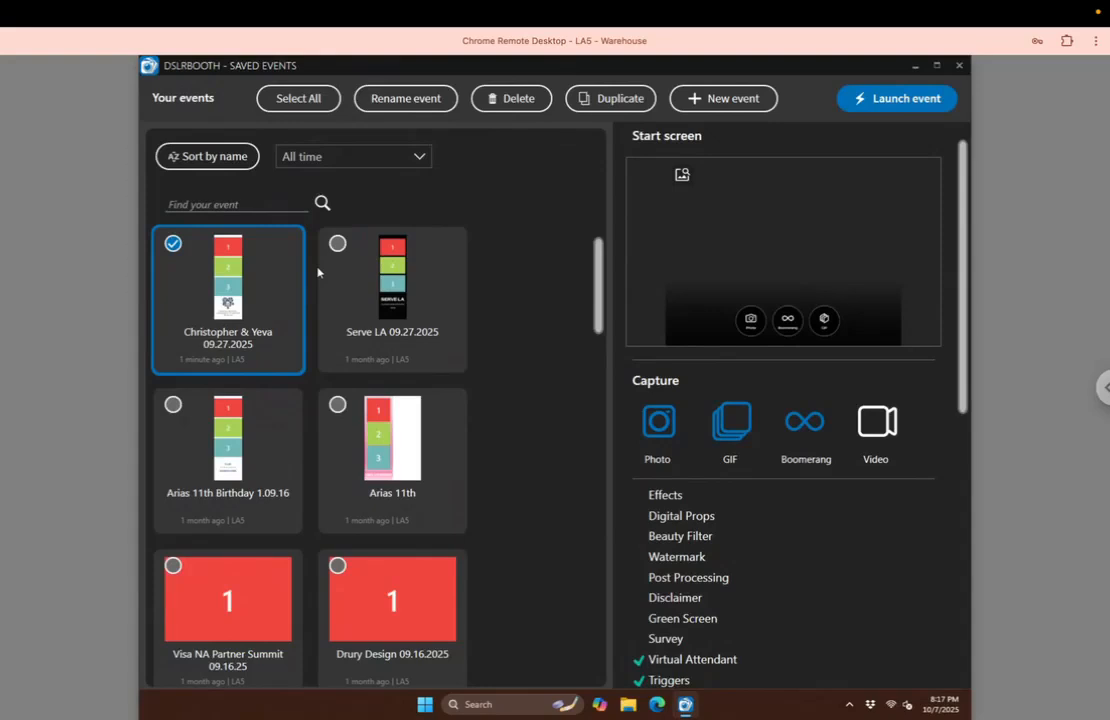
{"action": "left_click", "coordinate": [722, 100]}
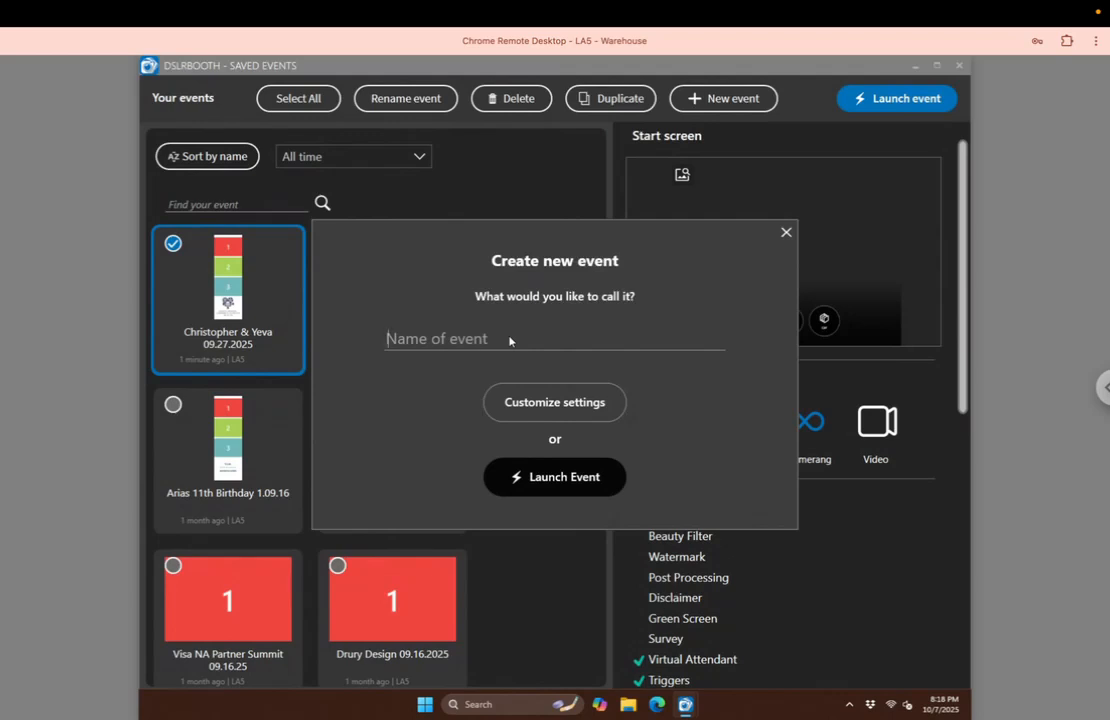
{"action": "type", "text": "("}
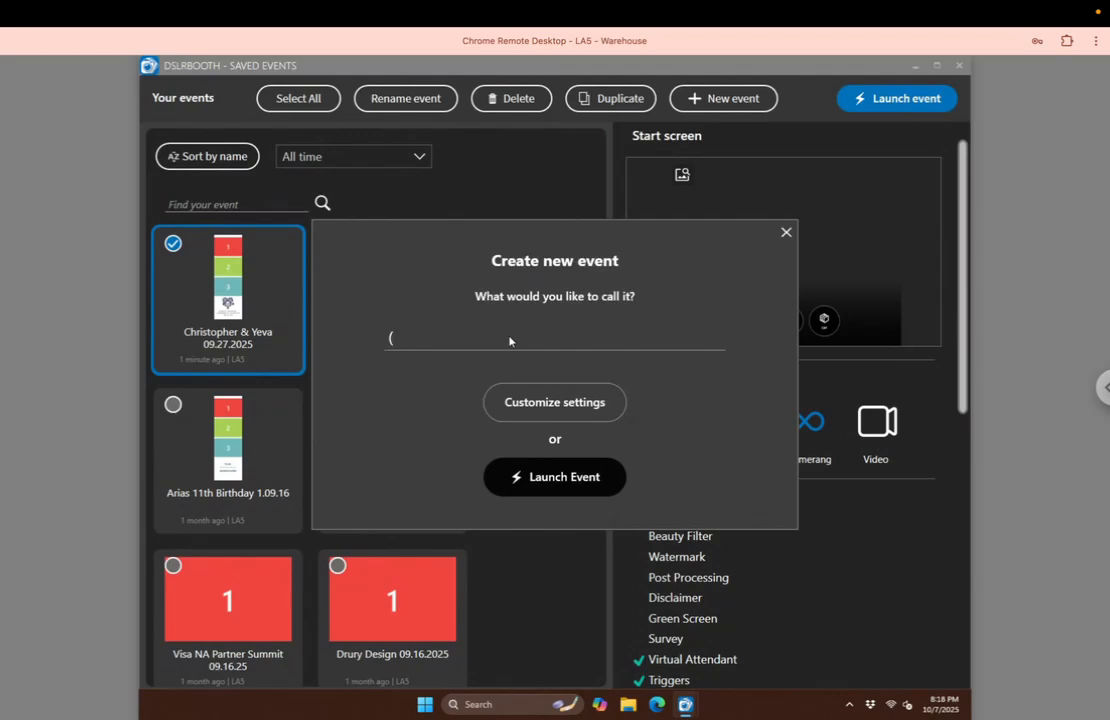
{"action": "type", "text": "Name of the VEnt"}
{"action": "key", "text": "BackSpace"}
{"action": "key", "text": "BackSpace"}
{"action": "key", "text": "BackSpace"}
{"action": "key", "text": "BackSpace"}
{"action": "type", "text": "Event "}
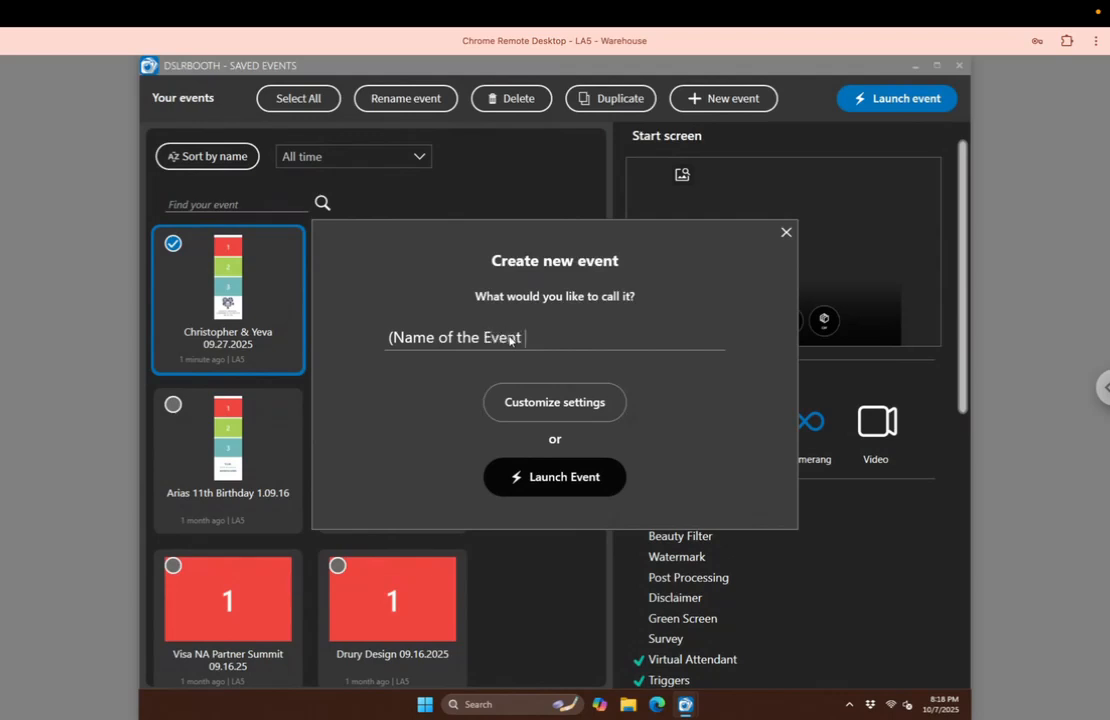
{"action": "type", "text": "1"}
{"action": "key", "text": "BackSpace"}
{"action": "type", "text": "XX.XX.XX"}
{"action": "key", "text": "Left"}
{"action": "key", "text": "Left"}
{"action": "key", "text": "Left"}
{"action": "key", "text": "Left"}
{"action": "key", "text": "Left"}
{"action": "key", "text": "Left"}
{"action": "key", "text": "Left"}
{"action": "key", "text": "Left"}
{"action": "key", "text": "Left"}
{"action": "key", "text": "Left"}
{"action": "key", "text": "Left"}
{"action": "key", "text": "Left"}
{"action": "key", "text": "Left"}
{"action": "key", "text": "Left"}
{"action": "key", "text": "Left"}
{"action": "key", "text": "Left"}
{"action": "key", "text": "Left"}
{"action": "key", "text": "Left"}
{"action": "key", "text": "Left"}
{"action": "key", "text": "Left"}
{"action": "key", "text": "Left"}
{"action": "key", "text": "Left"}
{"action": "key", "text": "Left"}
{"action": "key", "text": "Left"}
{"action": "key", "text": "Left"}
{"action": "key", "text": "Left"}
{"action": "key", "text": "BackSpace"}
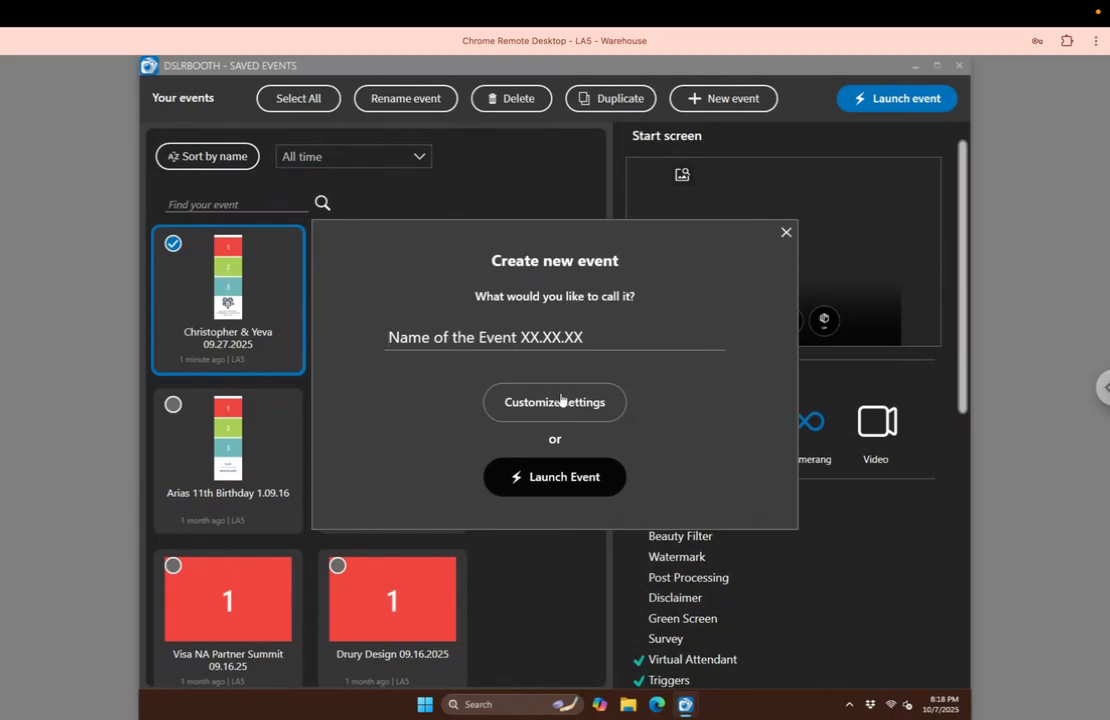
{"action": "left_click", "coordinate": [557, 480]}
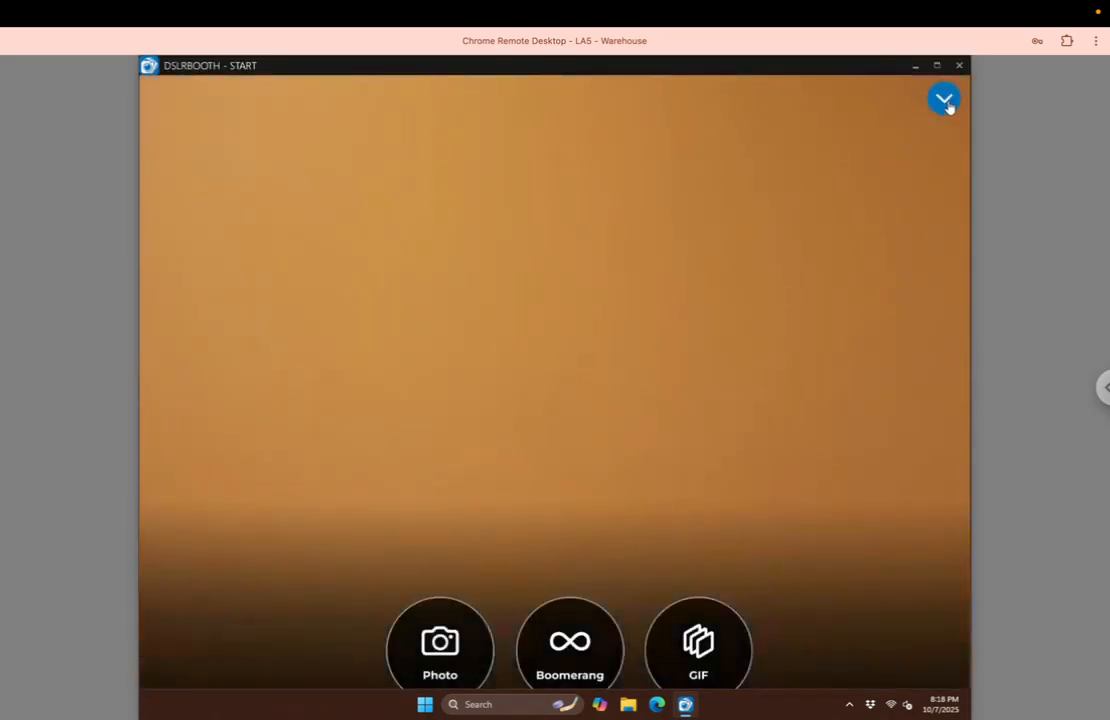
Lock the event's start screen and unlock it again to get back to the event settings.
{"action": "left_click", "coordinate": [944, 99]}
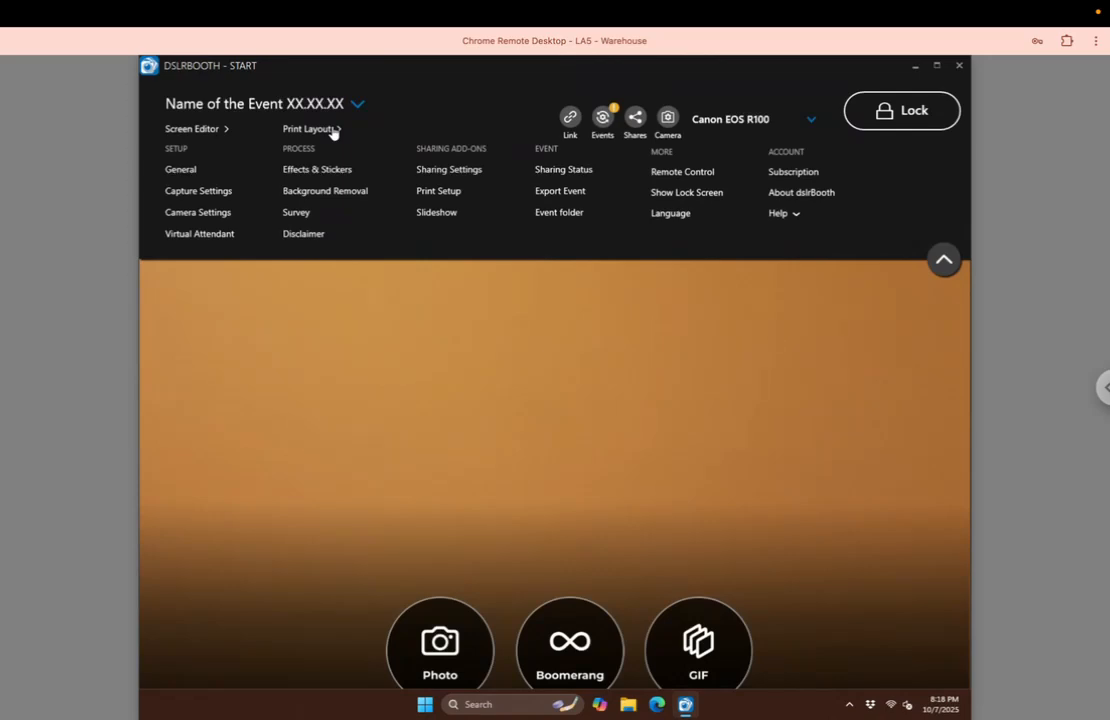
{"action": "left_click", "coordinate": [902, 126]}
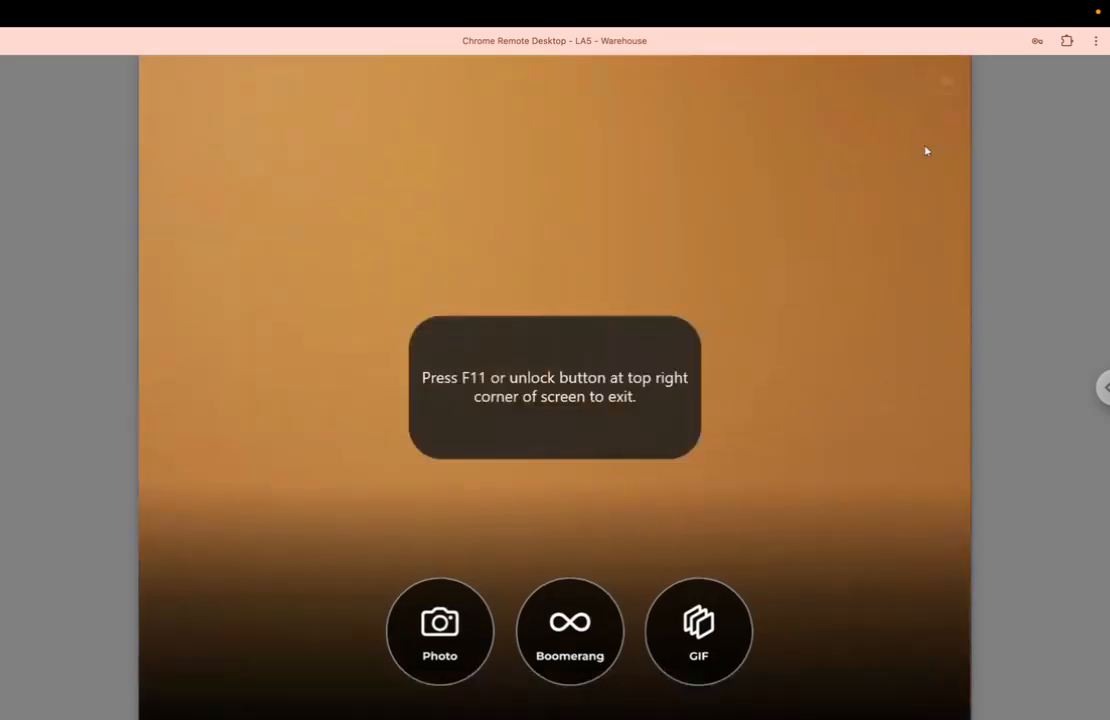
{"action": "left_click", "coordinate": [948, 90]}
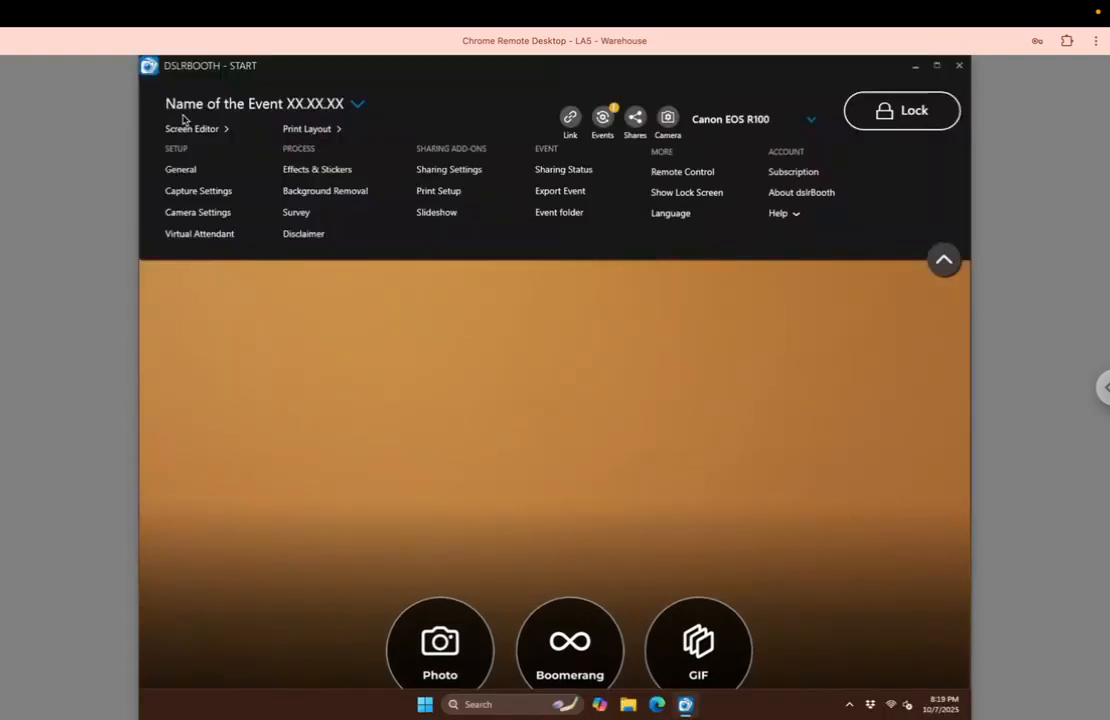
Import the "Oct 07 2025 (LA) DIG" template from Dropbox's Print Design > LA Print Design folder into the event's print layout.
{"action": "left_click", "coordinate": [312, 131]}
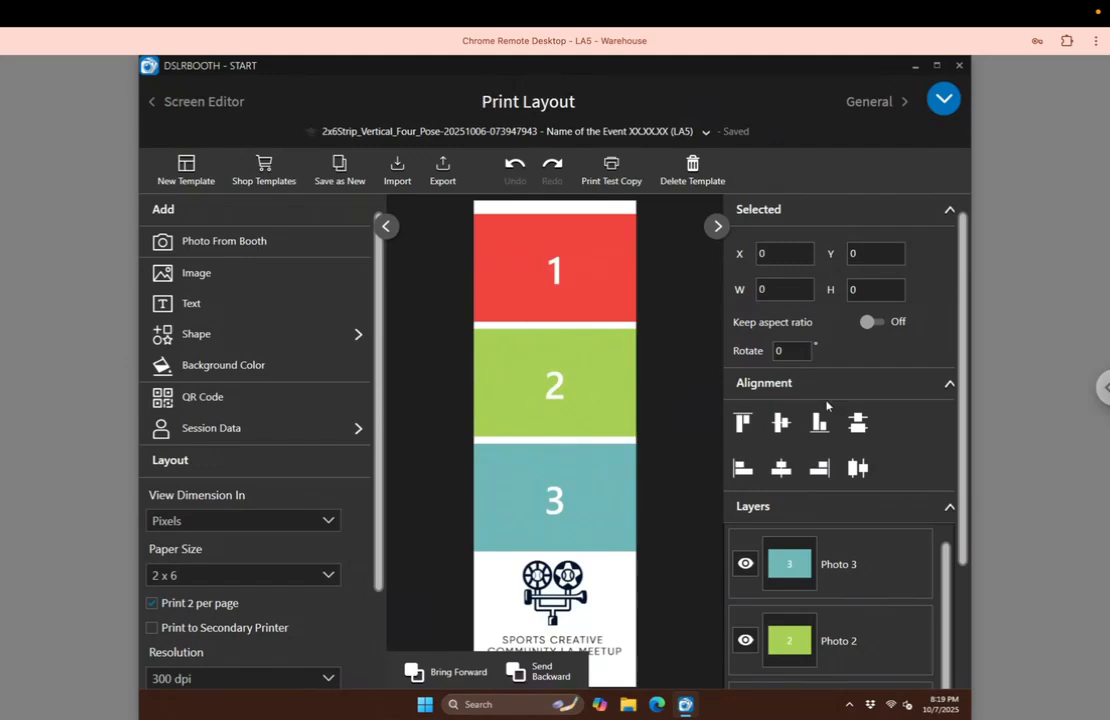
{"action": "left_click", "coordinate": [398, 183]}
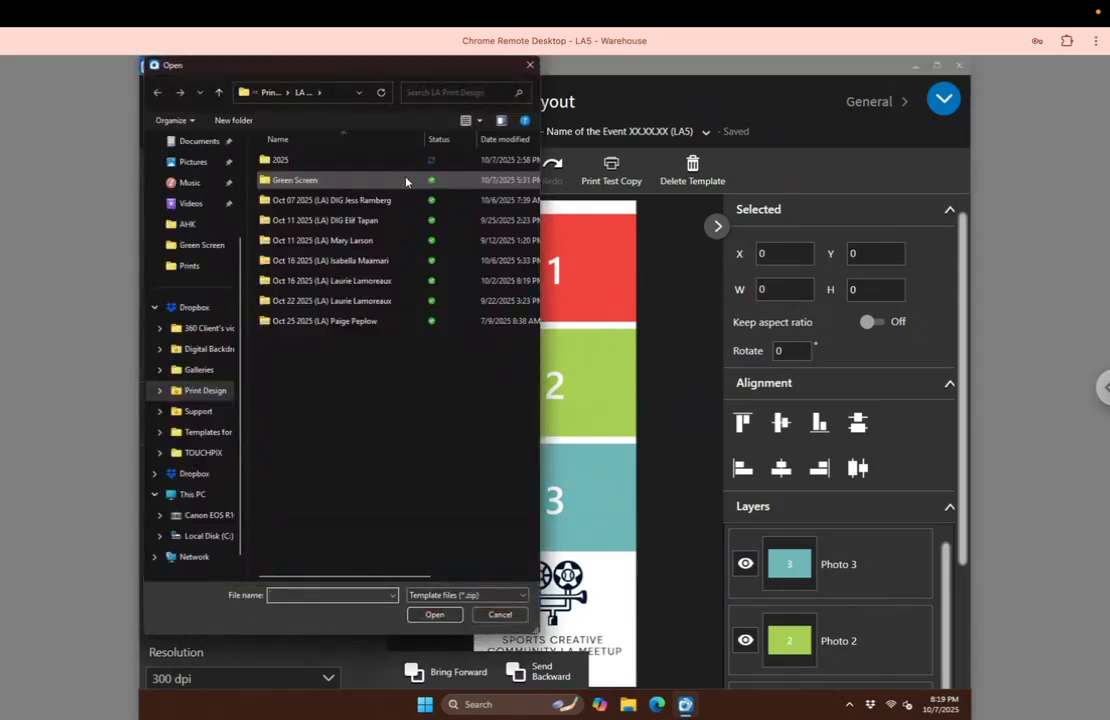
{"action": "left_click", "coordinate": [178, 394]}
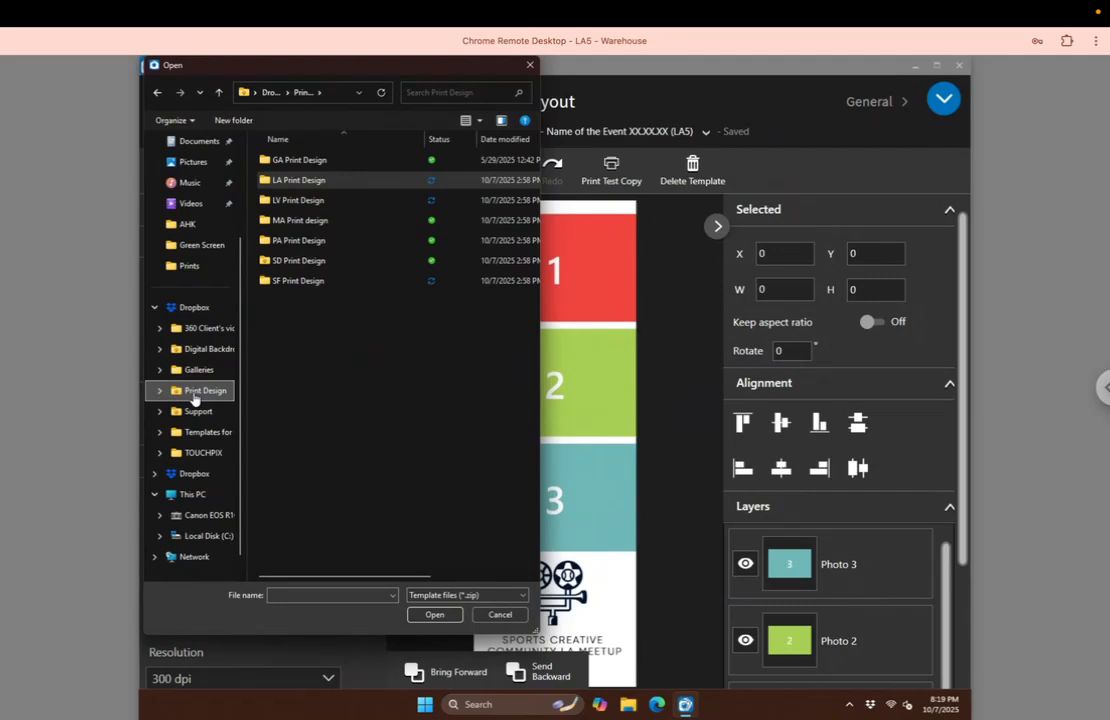
{"action": "left_click", "coordinate": [285, 181]}
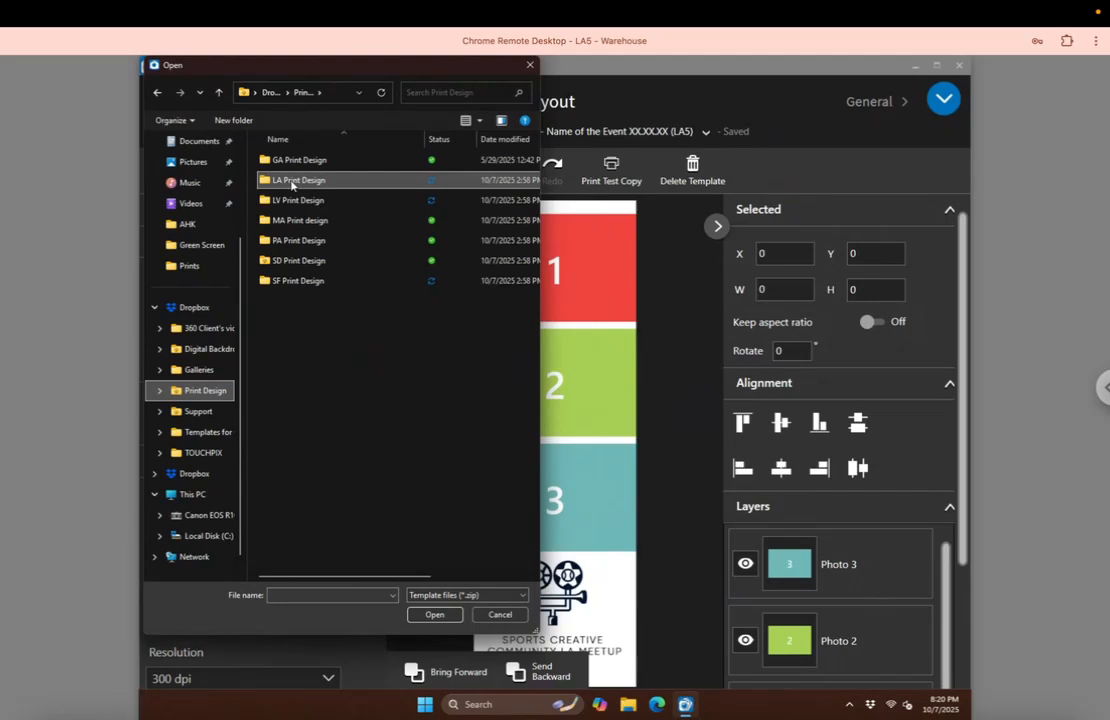
{"action": "double_click", "coordinate": [292, 184]}
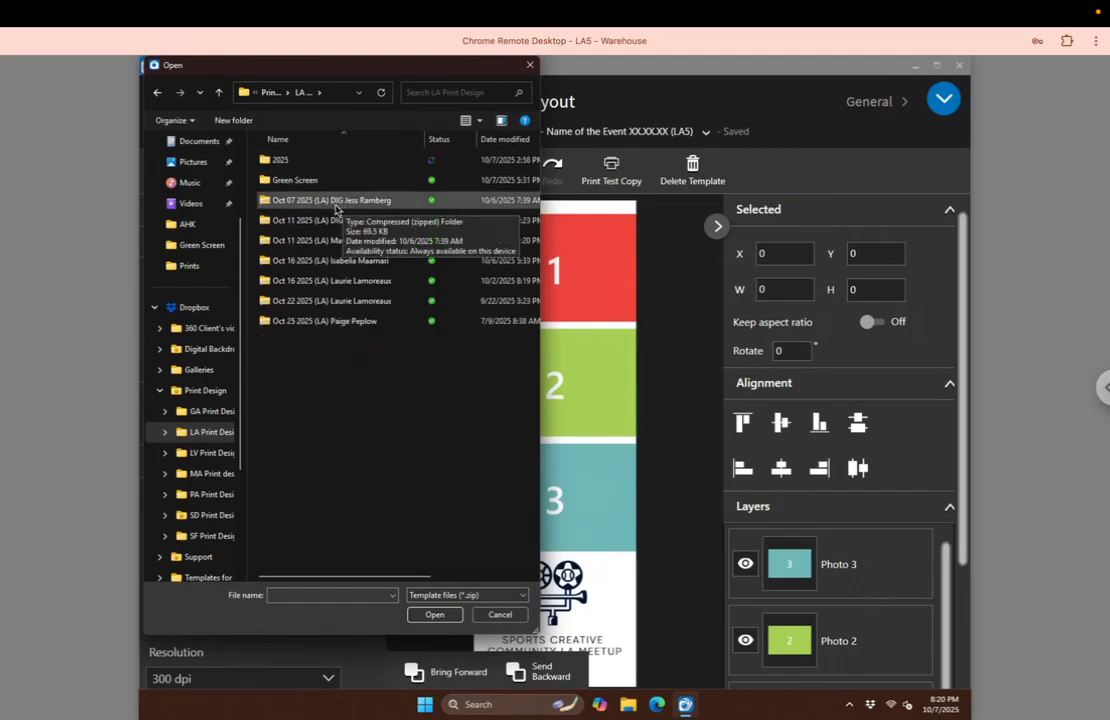
{"action": "double_click", "coordinate": [330, 207]}
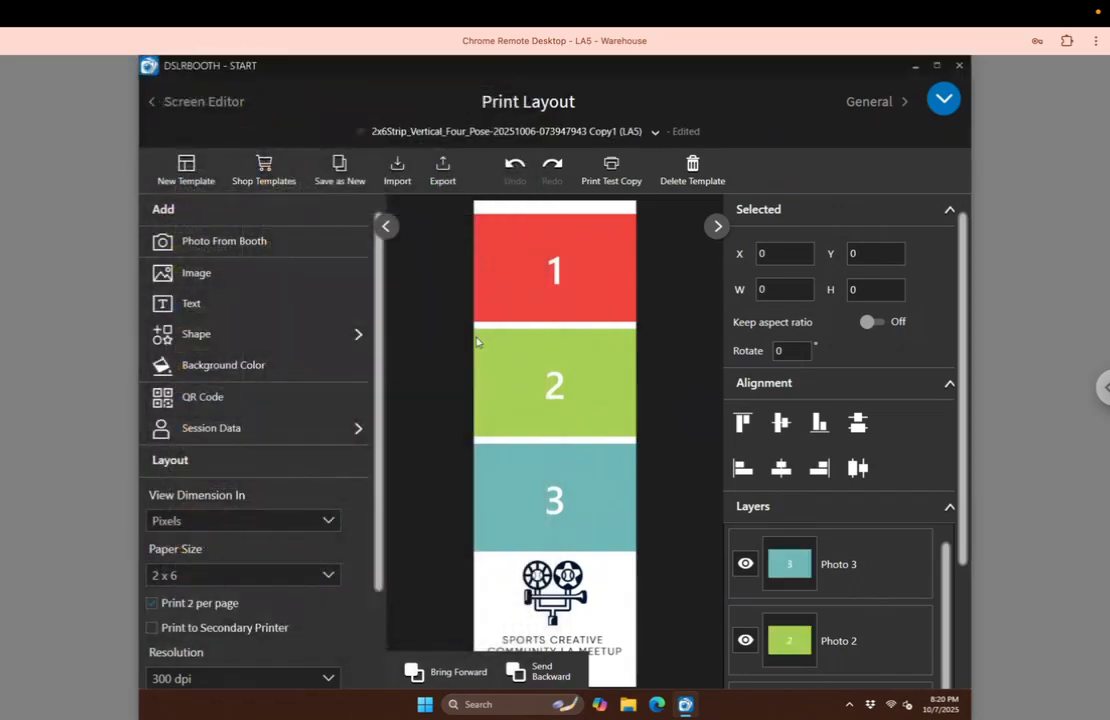
Import the "Oct 11 2025 (LA) DIG" template from the LA Print Design folder inside Print Design.
{"action": "left_click", "coordinate": [396, 176]}
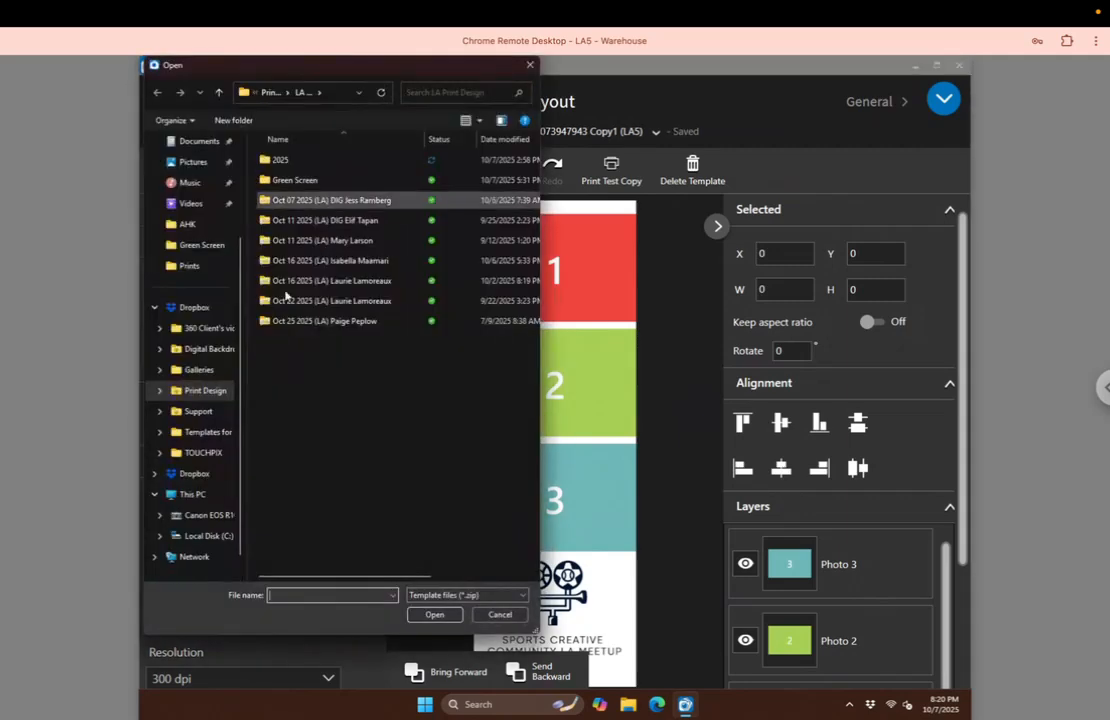
{"action": "left_click", "coordinate": [161, 391]}
{"action": "left_click", "coordinate": [161, 391]}
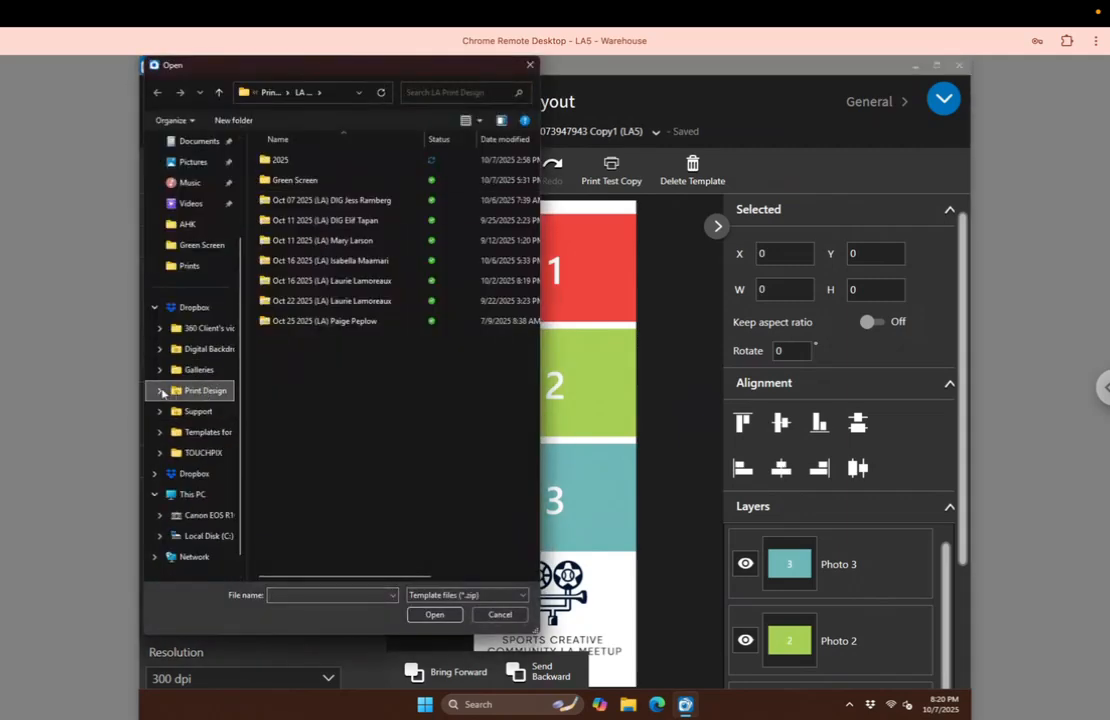
{"action": "left_click", "coordinate": [161, 391]}
{"action": "left_click", "coordinate": [160, 391]}
{"action": "left_click", "coordinate": [160, 391]}
{"action": "left_click", "coordinate": [184, 395]}
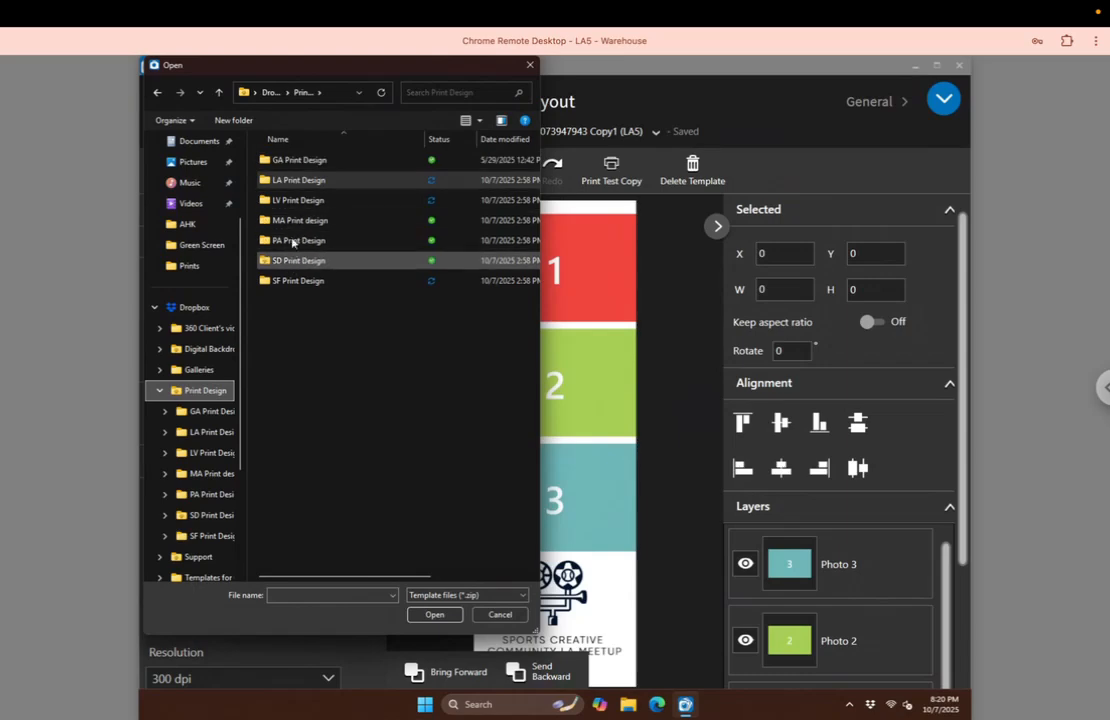
{"action": "double_click", "coordinate": [292, 181]}
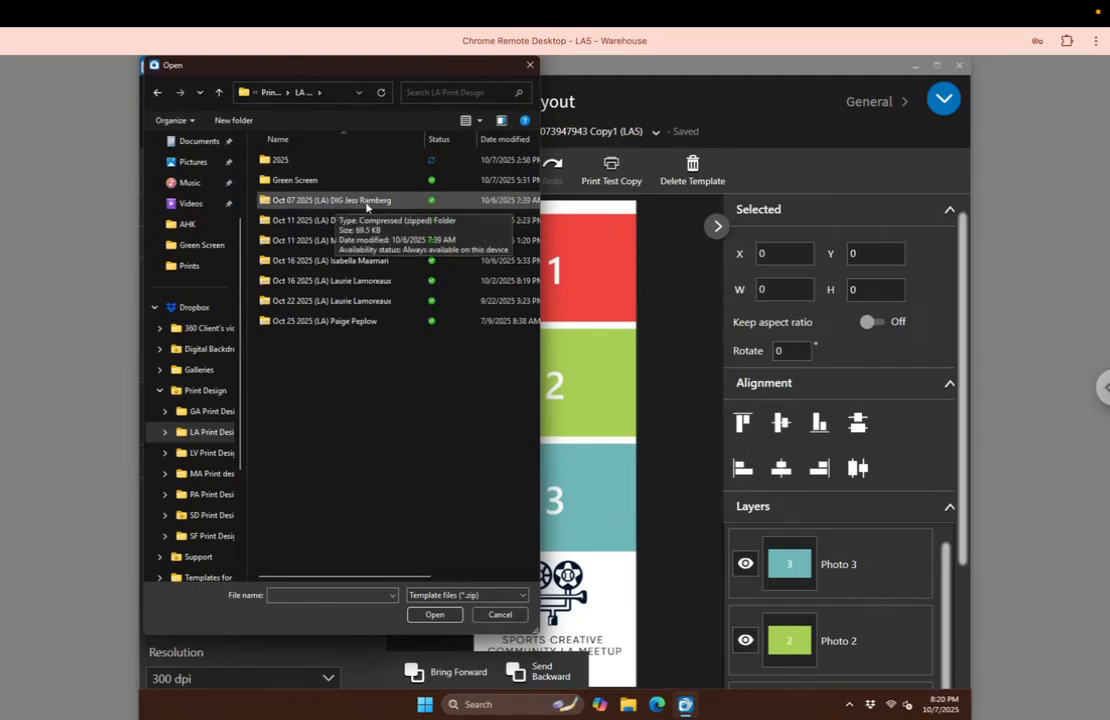
{"action": "double_click", "coordinate": [350, 227]}
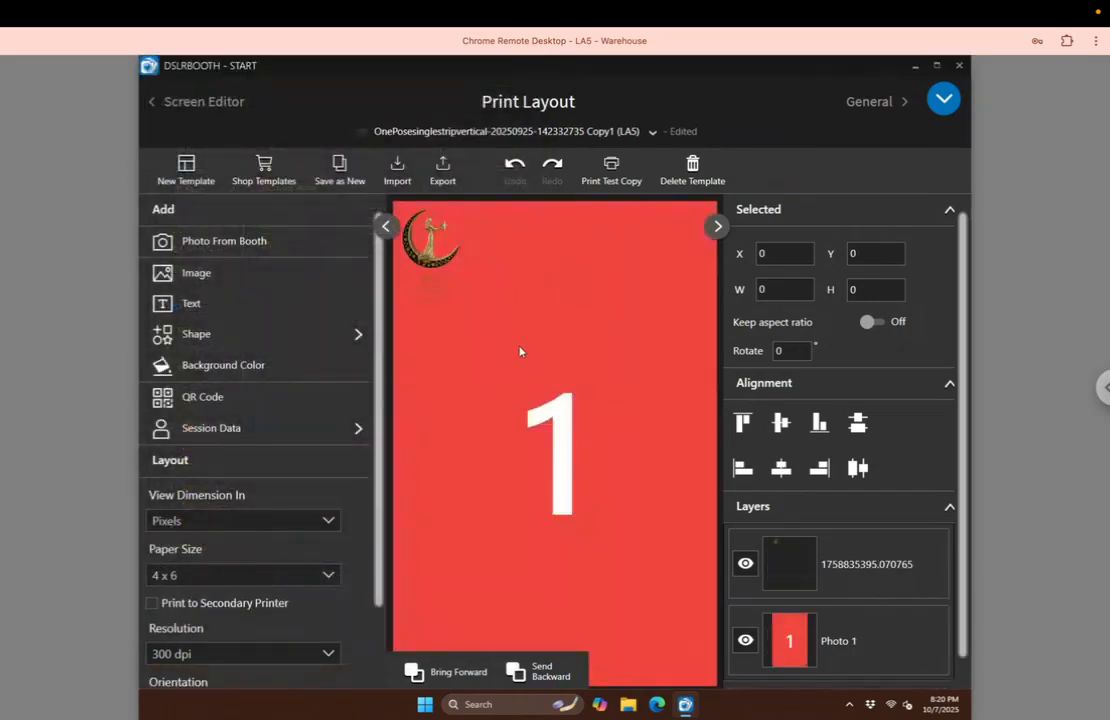
Import the Oct 11 2025 (LA) template without DIG in its name from the LA Print Design folder.
{"action": "left_click", "coordinate": [397, 170]}
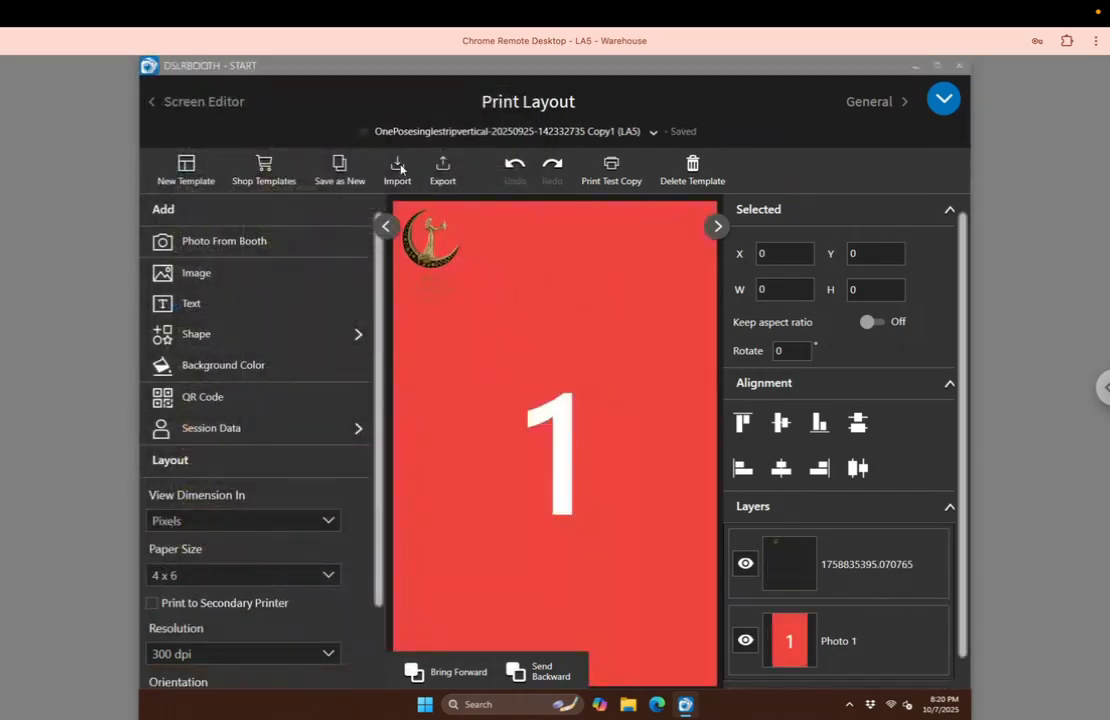
{"action": "left_click", "coordinate": [195, 390]}
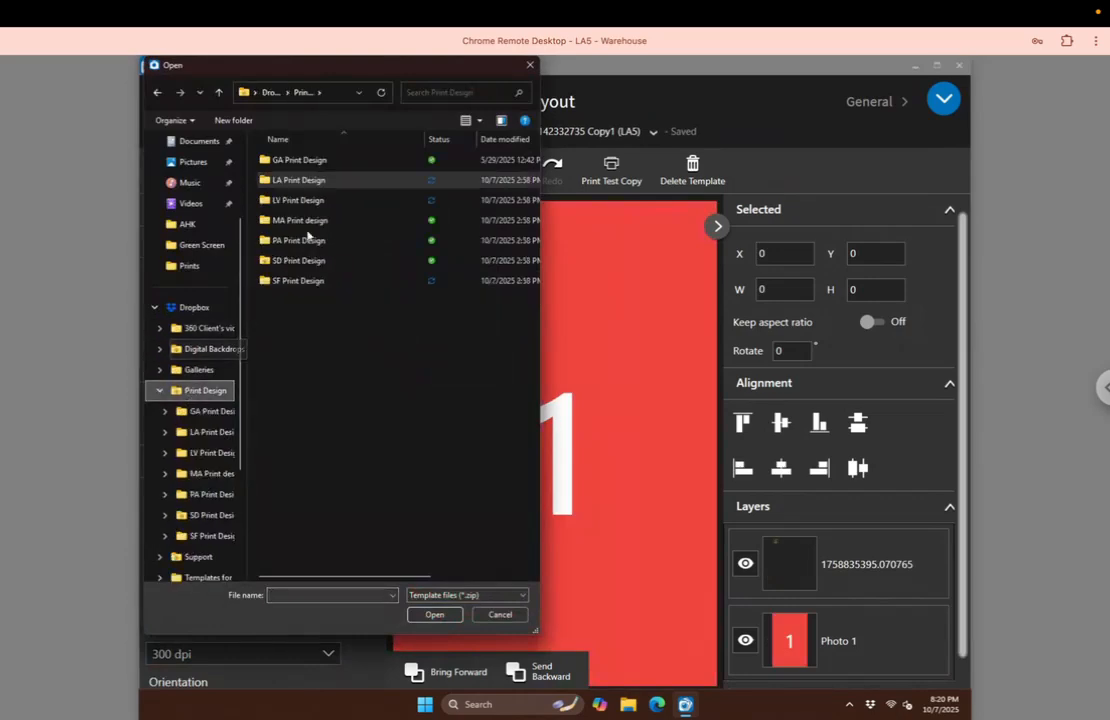
{"action": "left_click", "coordinate": [285, 184]}
{"action": "double_click", "coordinate": [285, 184]}
{"action": "double_click", "coordinate": [300, 243]}
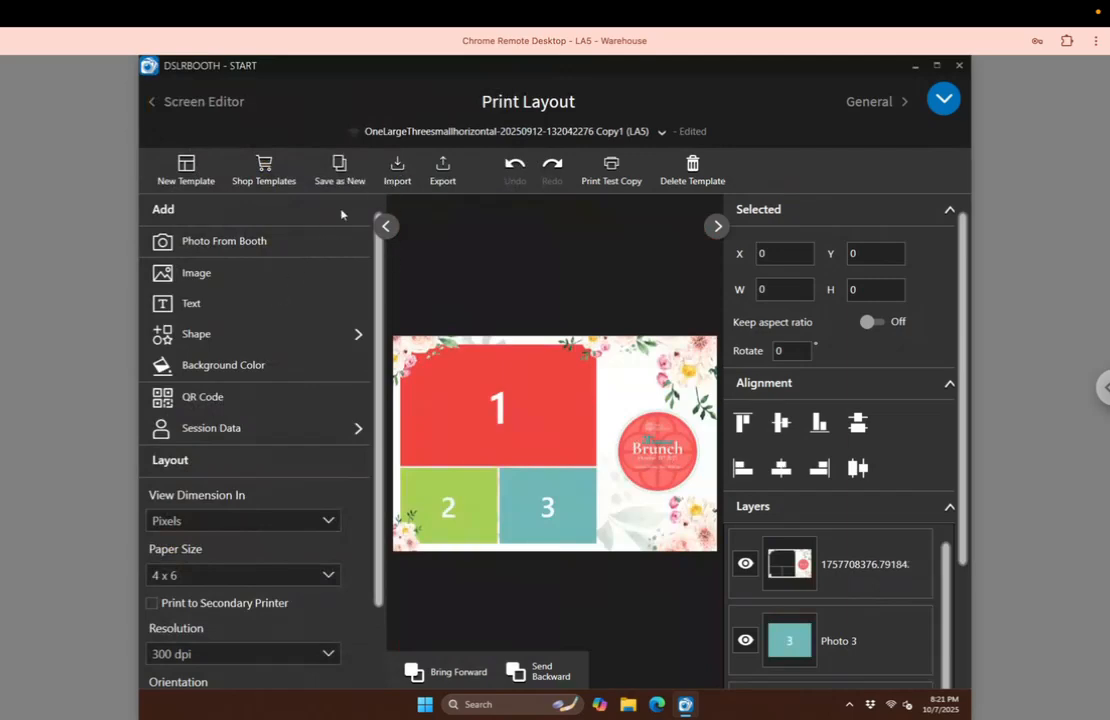
Import the "Oct 07 2025 (LA) DIG" strip template again from the LA Print Design folder.
{"action": "left_click", "coordinate": [397, 170]}
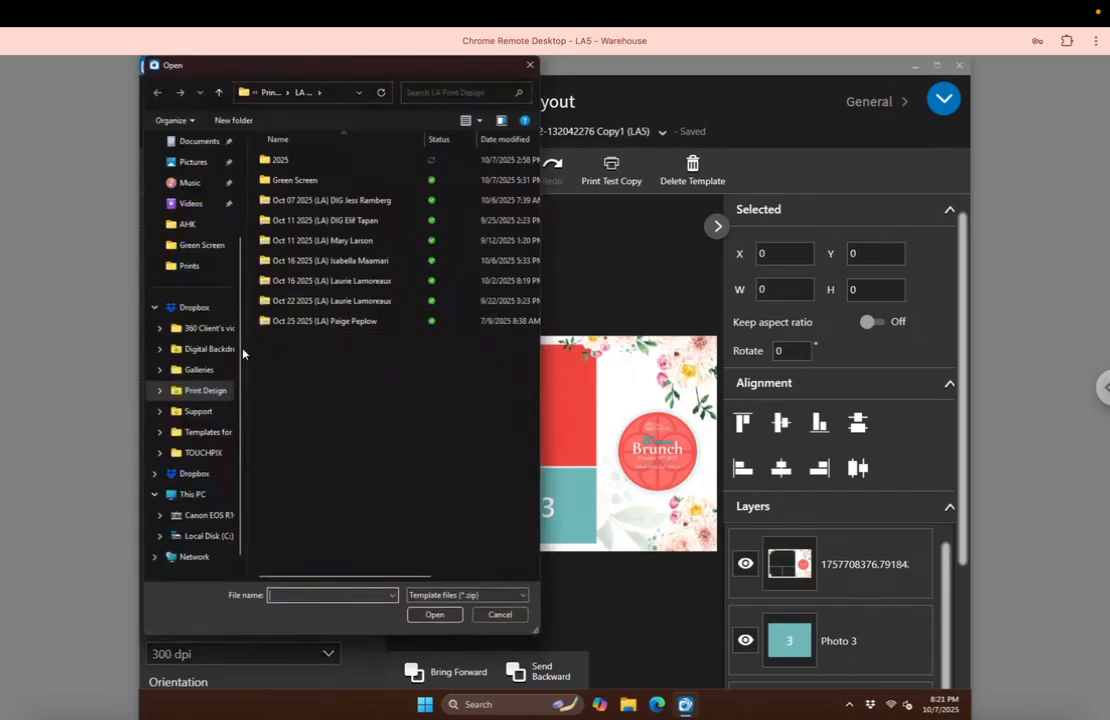
{"action": "left_click", "coordinate": [195, 390]}
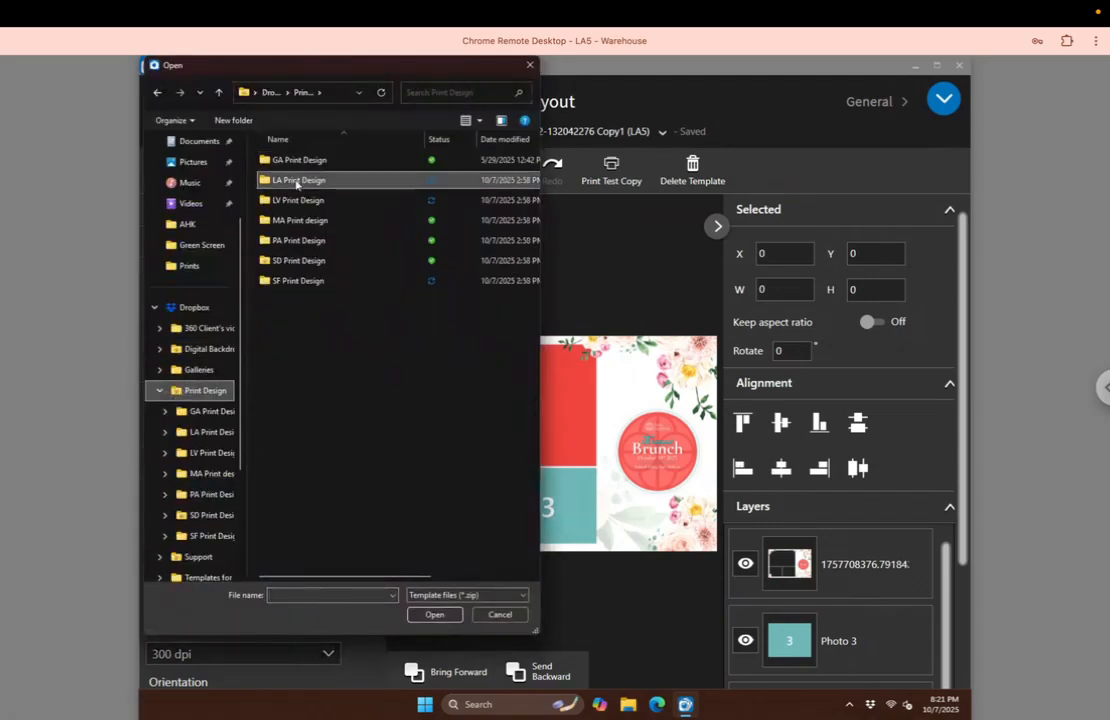
{"action": "double_click", "coordinate": [297, 181]}
{"action": "left_click", "coordinate": [310, 202]}
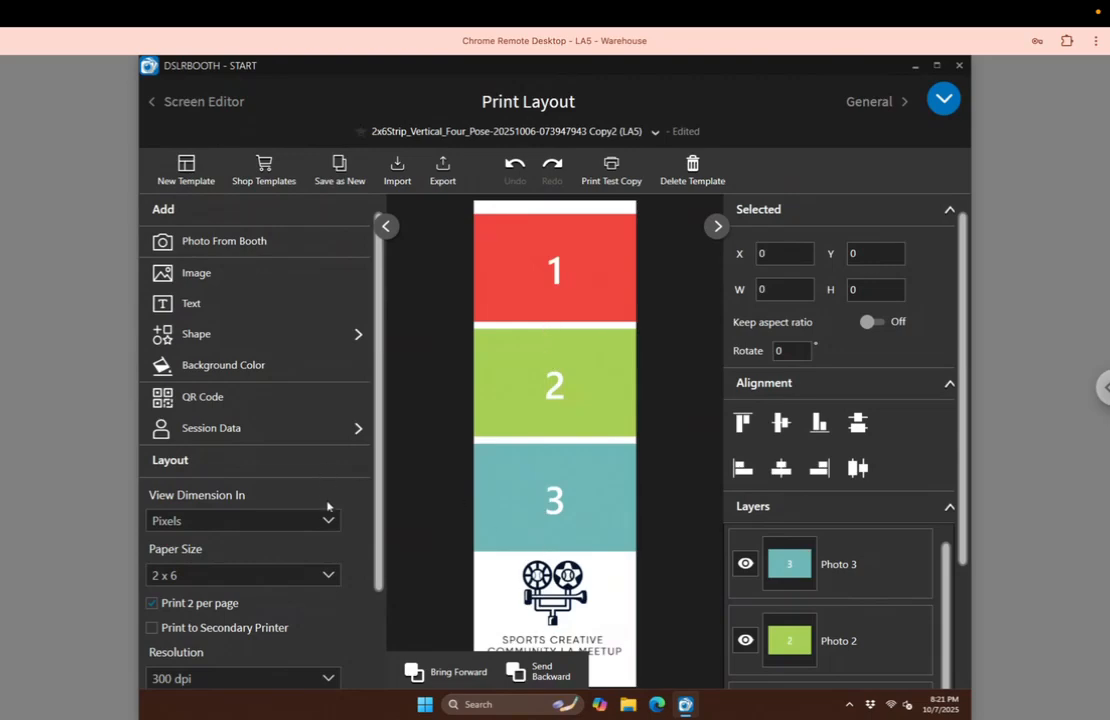
Select 2 x 6 as the strip template's paper size and review its Print 2 per page option.
{"action": "left_click", "coordinate": [215, 573]}
{"action": "scroll", "coordinate": [240, 520], "scroll_direction": "down", "scroll_amount": 1}
{"action": "scroll", "coordinate": [255, 506], "scroll_direction": "up", "scroll_amount": 1}
{"action": "left_click", "coordinate": [236, 356]}
{"action": "left_click", "coordinate": [158, 605]}
Import the "Oct 11 2025 (LA) DIG" single-photo template and select 4 x 6 as its paper size.
{"action": "left_click", "coordinate": [398, 172]}
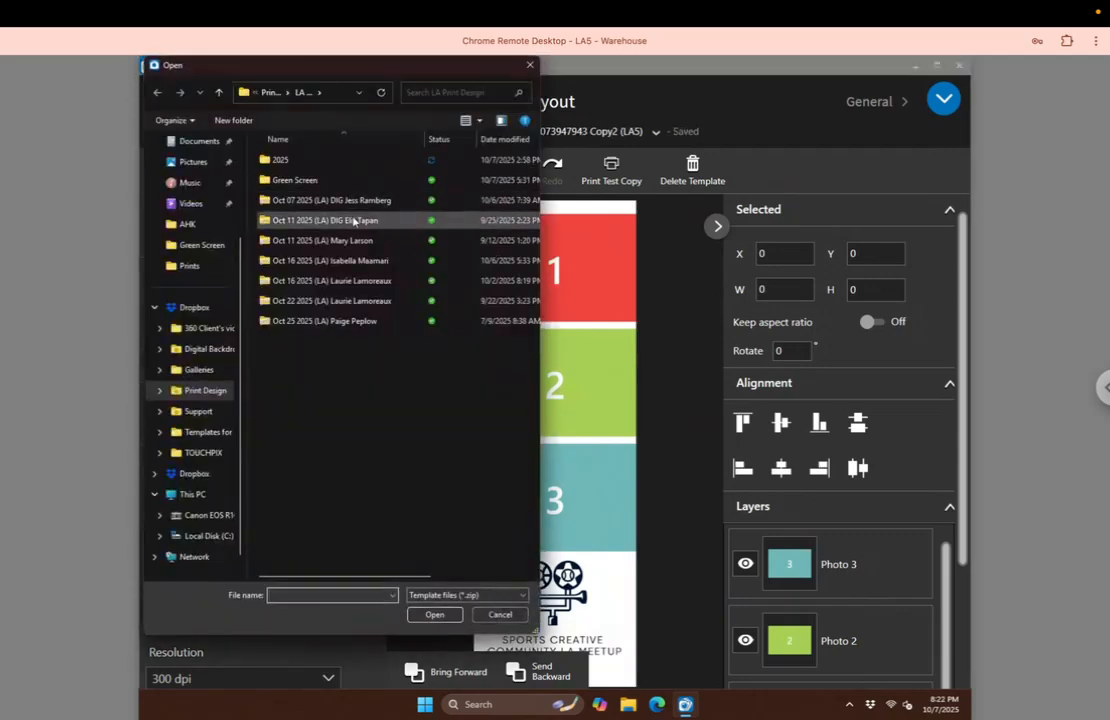
{"action": "double_click", "coordinate": [323, 221]}
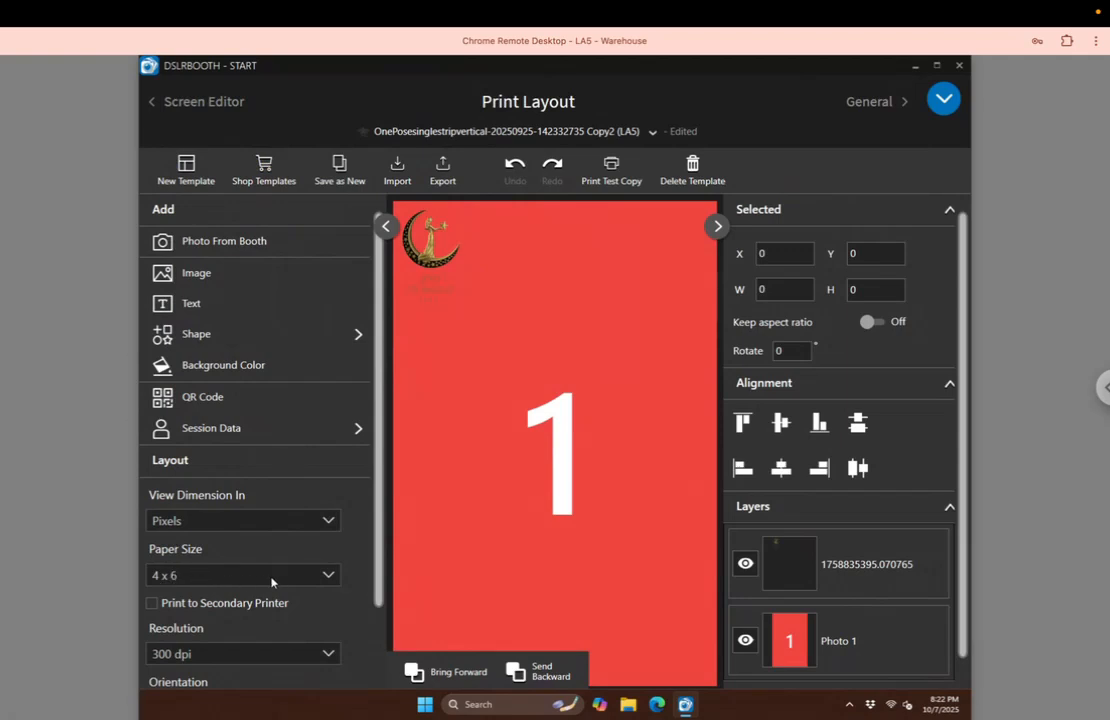
{"action": "left_click", "coordinate": [330, 577]}
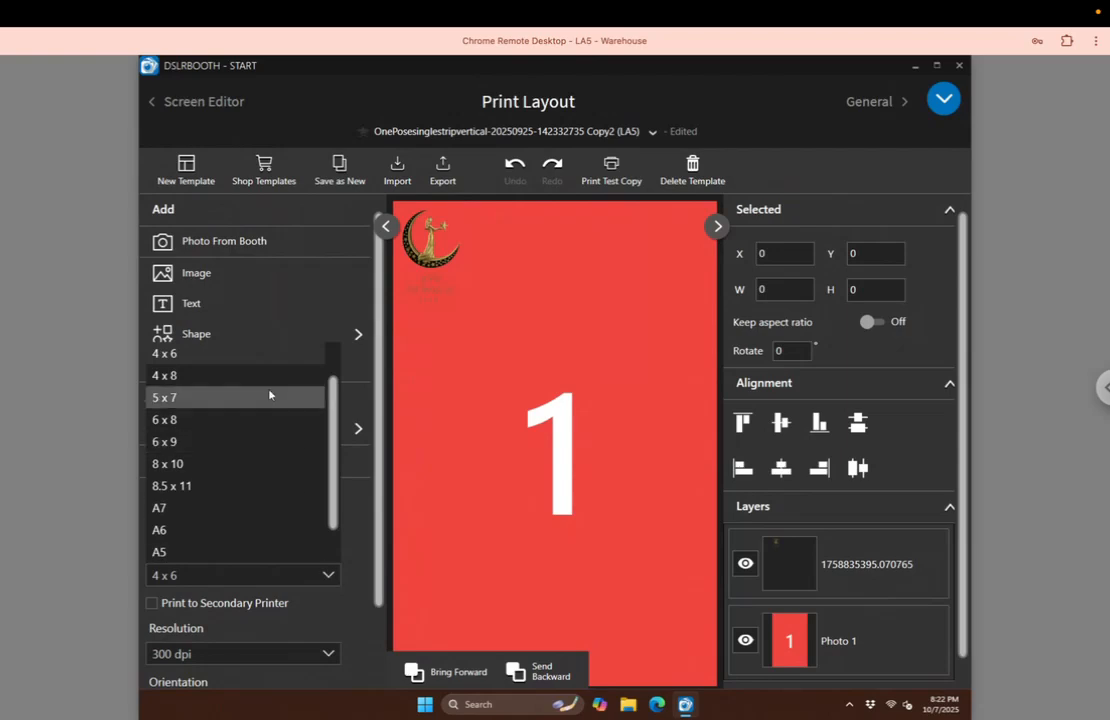
{"action": "scroll", "coordinate": [268, 396], "scroll_direction": "up", "scroll_amount": 1}
{"action": "left_click", "coordinate": [210, 378]}
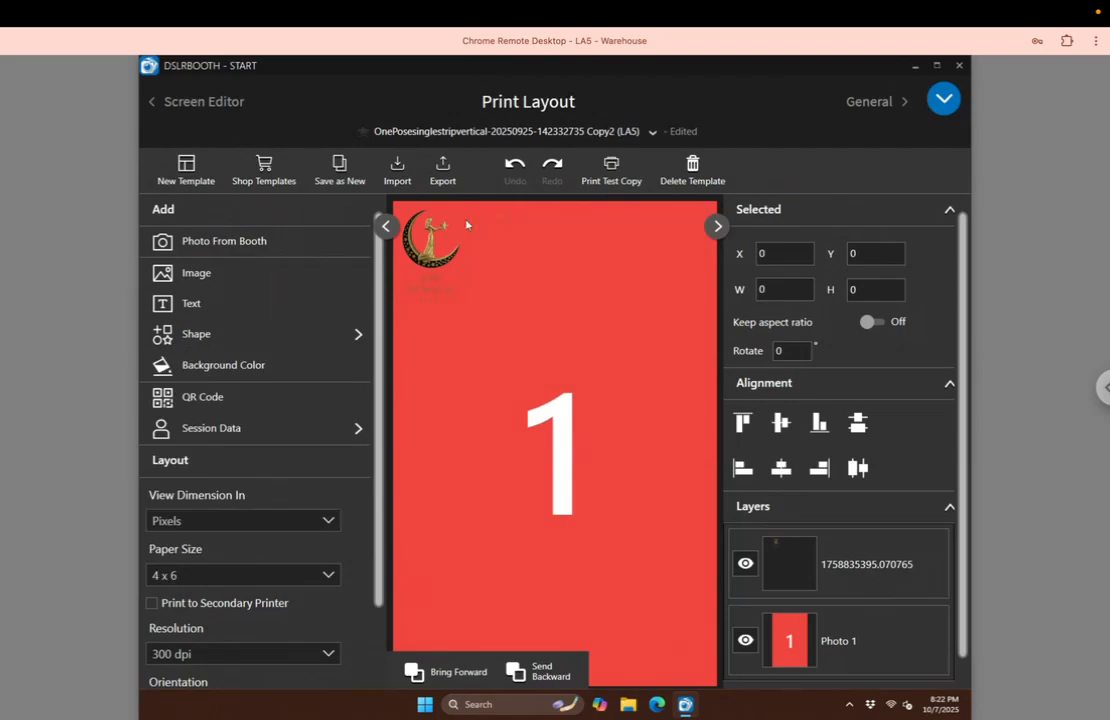
Switch the print layout back to the three-photo strip by importing the "Oct 07 2025 (LA) DIG" template.
{"action": "left_click", "coordinate": [399, 170]}
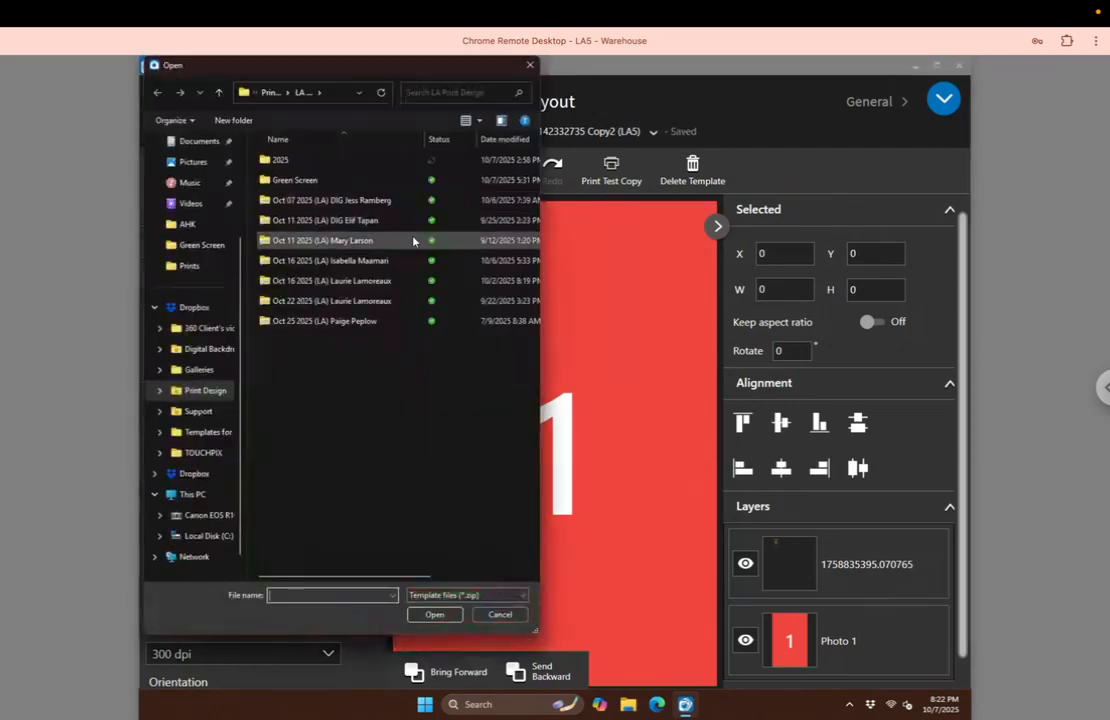
{"action": "left_click", "coordinate": [331, 205]}
{"action": "double_click", "coordinate": [331, 203]}
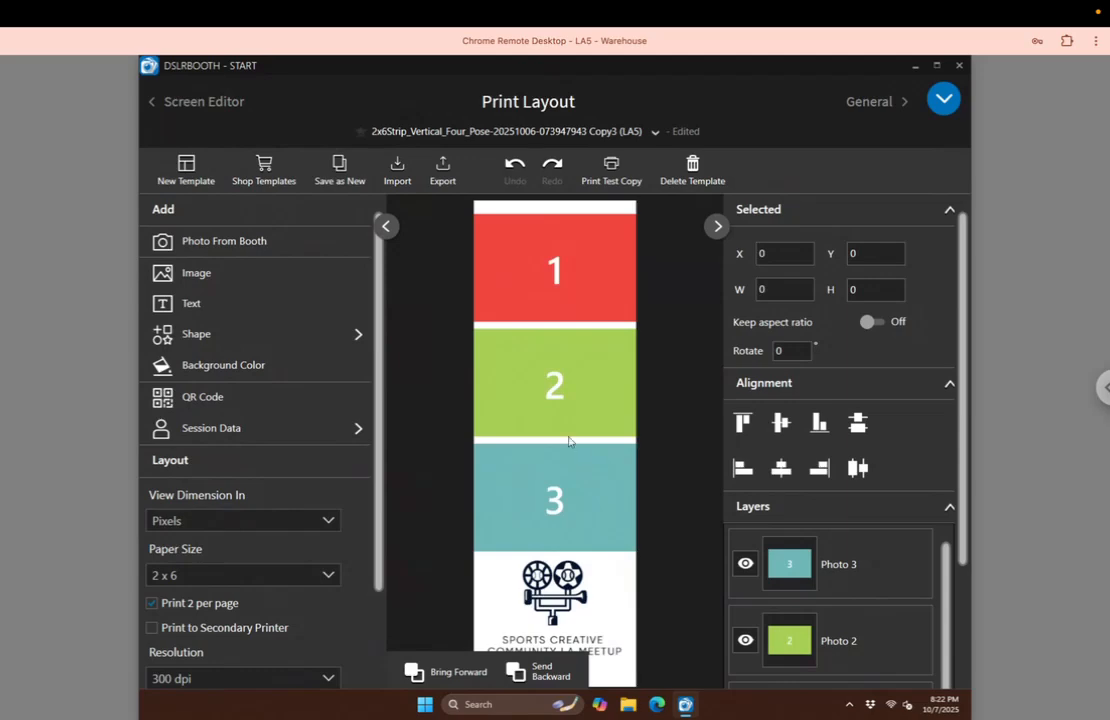
Launch the event with the imported strip layout and reopen the event settings from its start screen.
{"action": "left_click", "coordinate": [945, 100]}
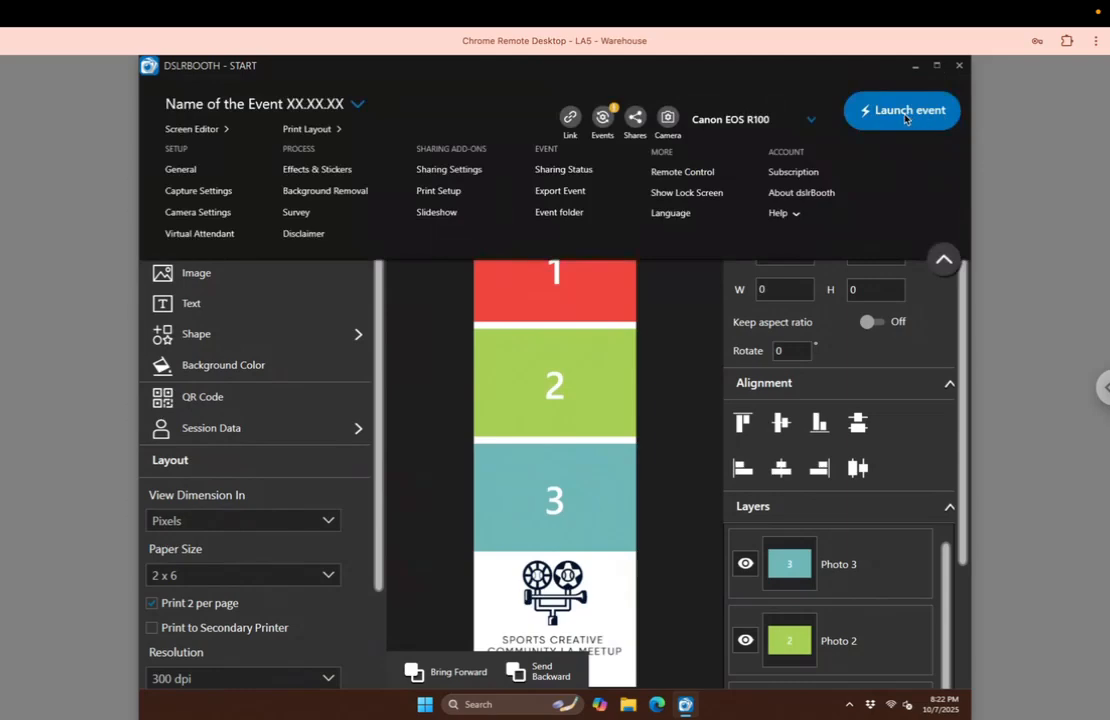
{"action": "left_click", "coordinate": [905, 113]}
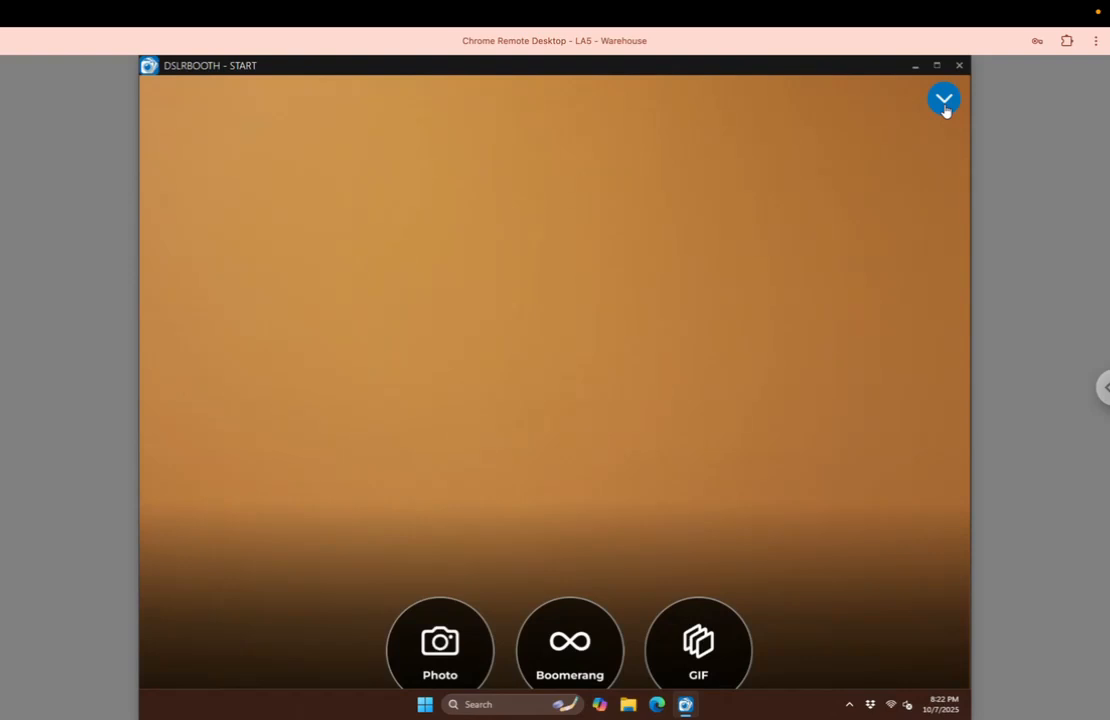
{"action": "left_click", "coordinate": [945, 100]}
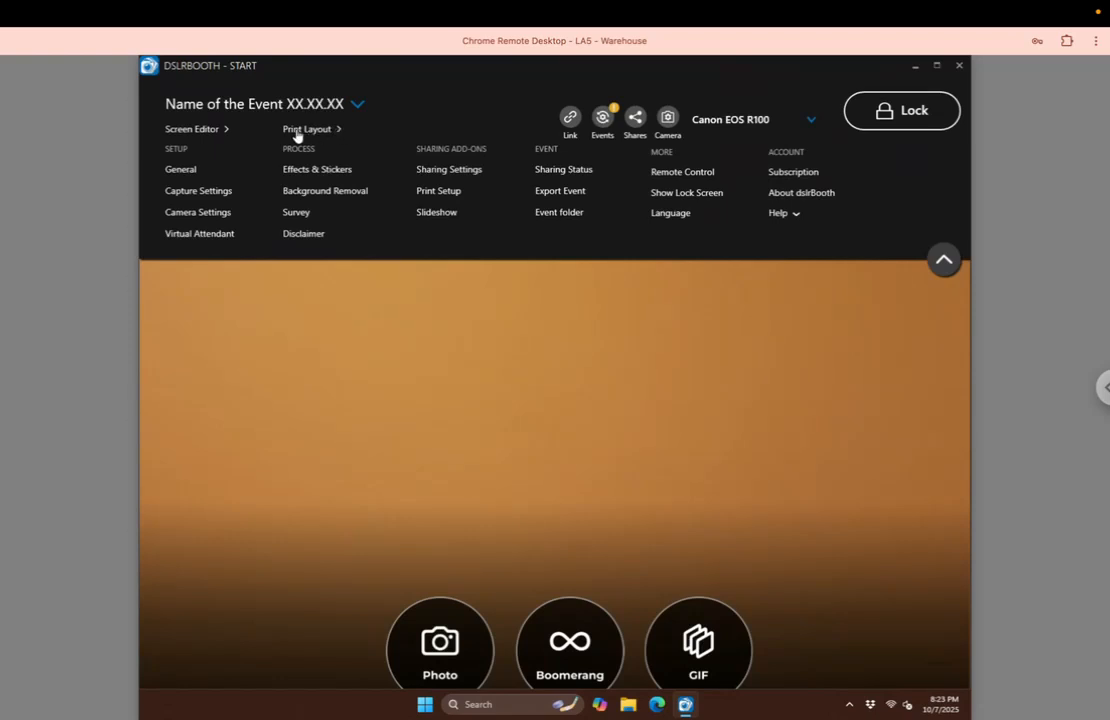
Open the DP-DS620 printer's advanced options from Print Setup and review the paper sizes, keeping (6x4) selected.
{"action": "left_click", "coordinate": [447, 200]}
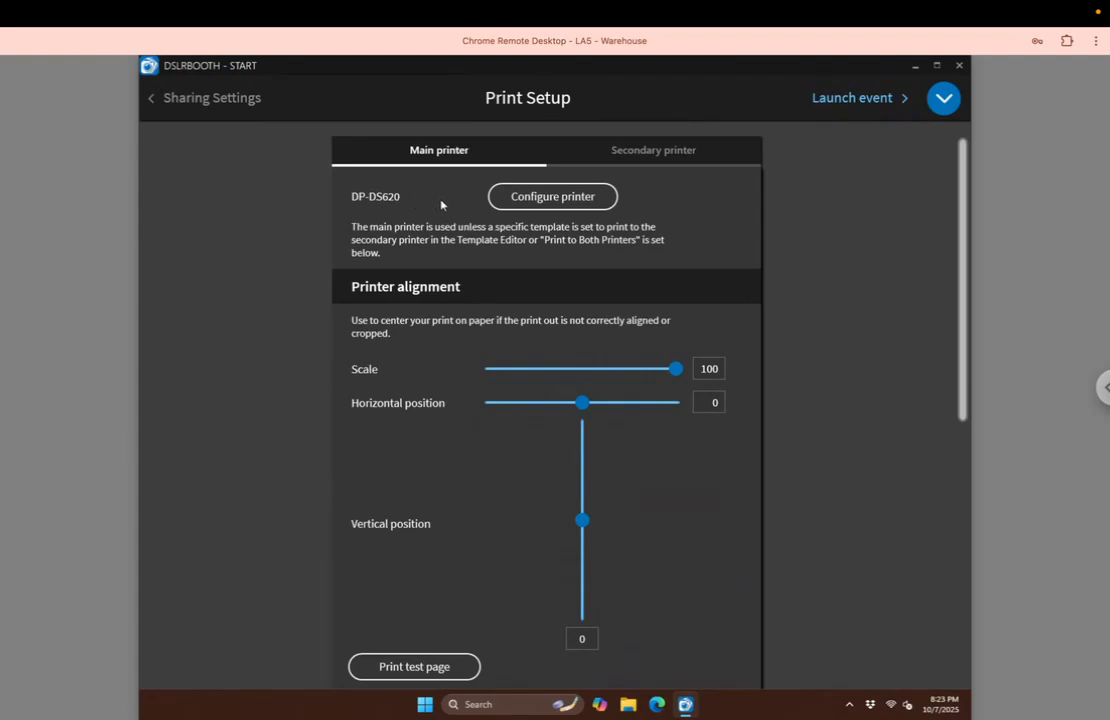
{"action": "left_click", "coordinate": [553, 200]}
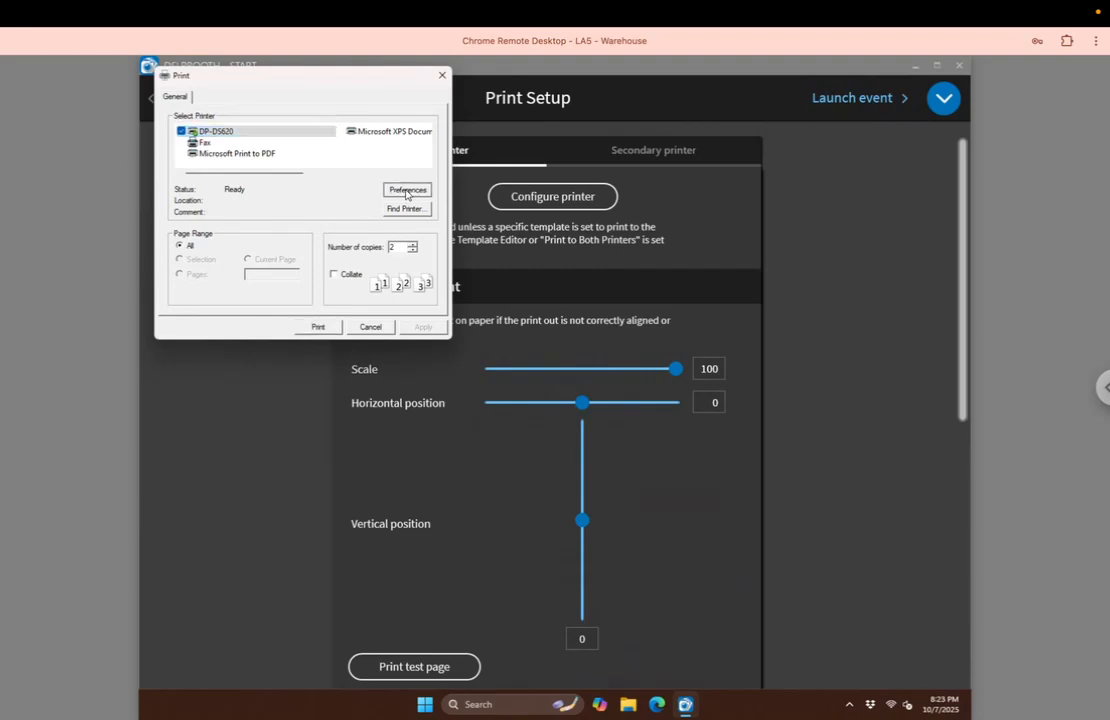
{"action": "left_click", "coordinate": [406, 190]}
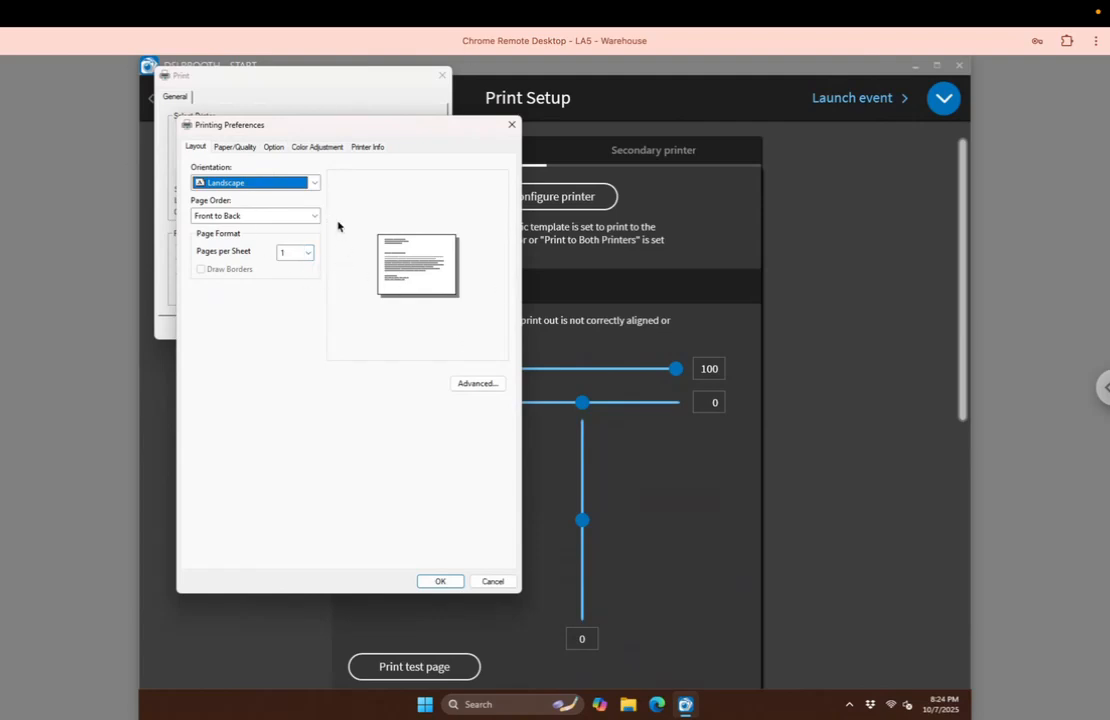
{"action": "left_click", "coordinate": [480, 390]}
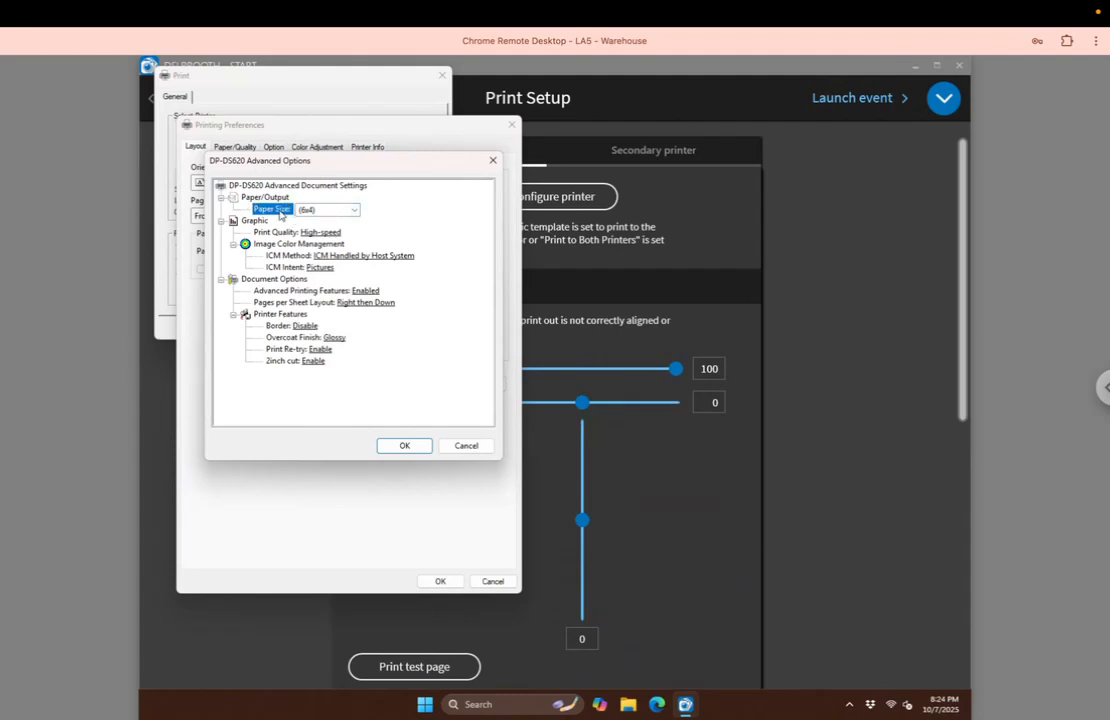
{"action": "left_click", "coordinate": [355, 213]}
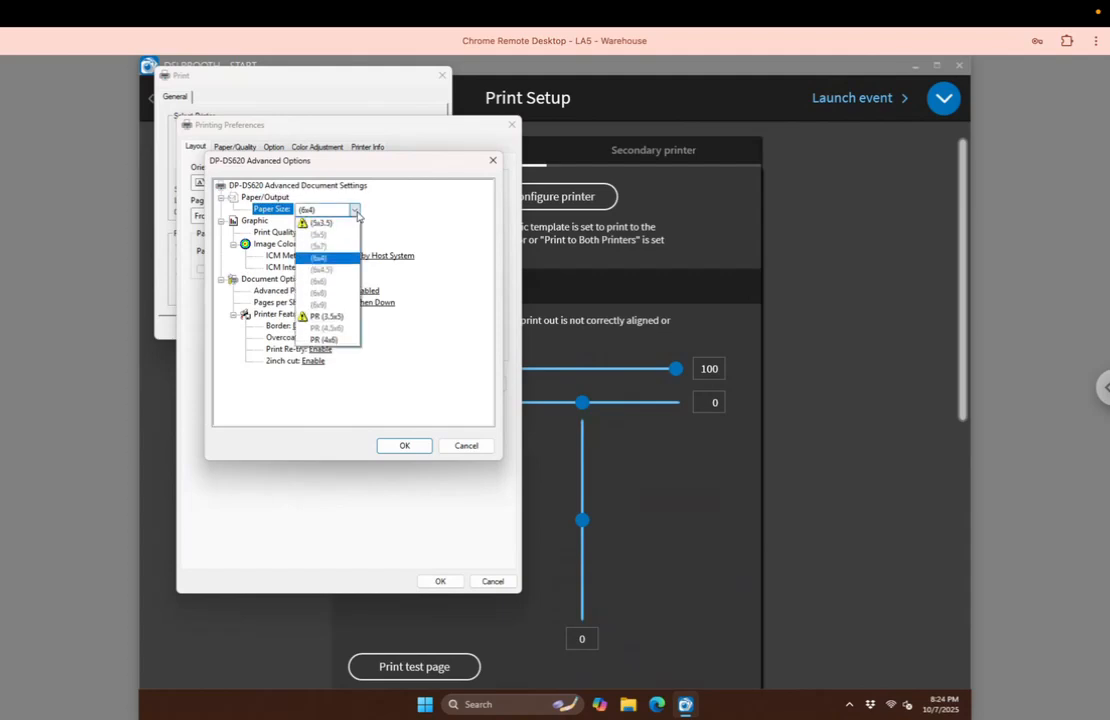
{"action": "left_click", "coordinate": [357, 215]}
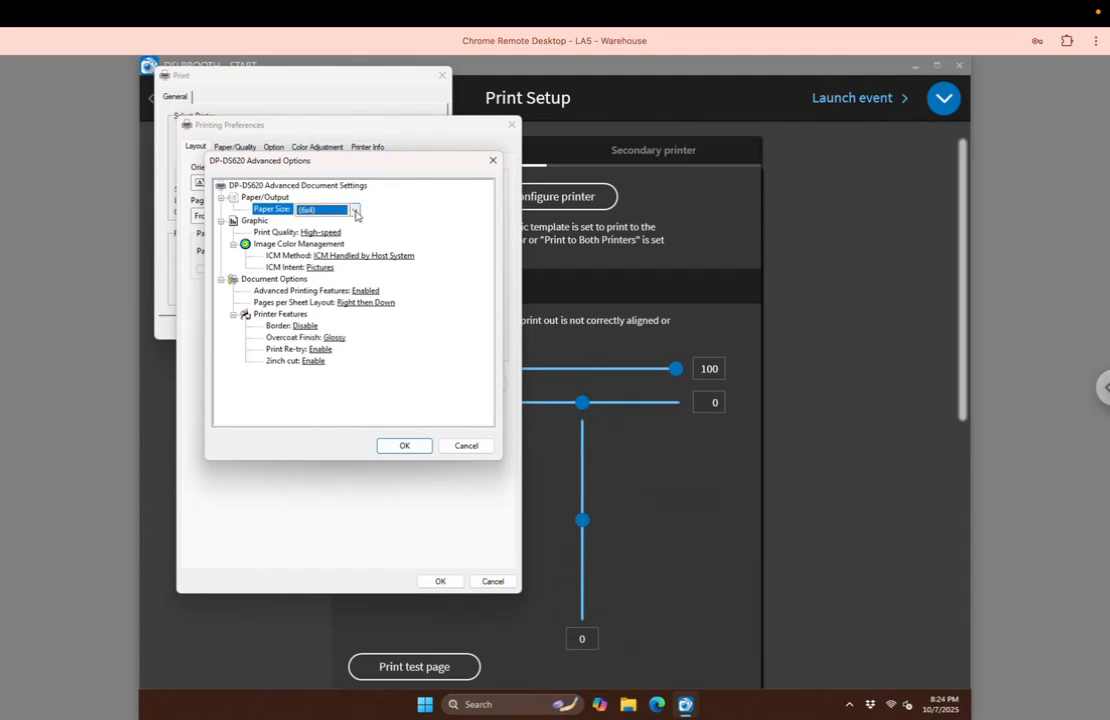
{"action": "left_click", "coordinate": [355, 210]}
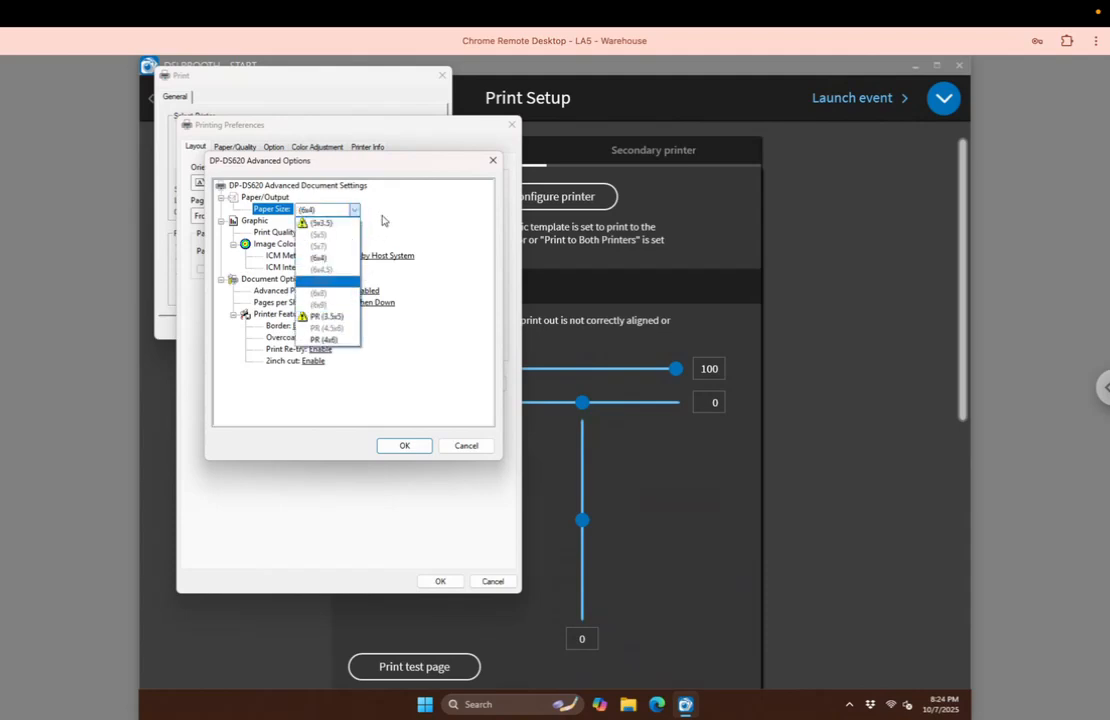
{"action": "left_click", "coordinate": [380, 225]}
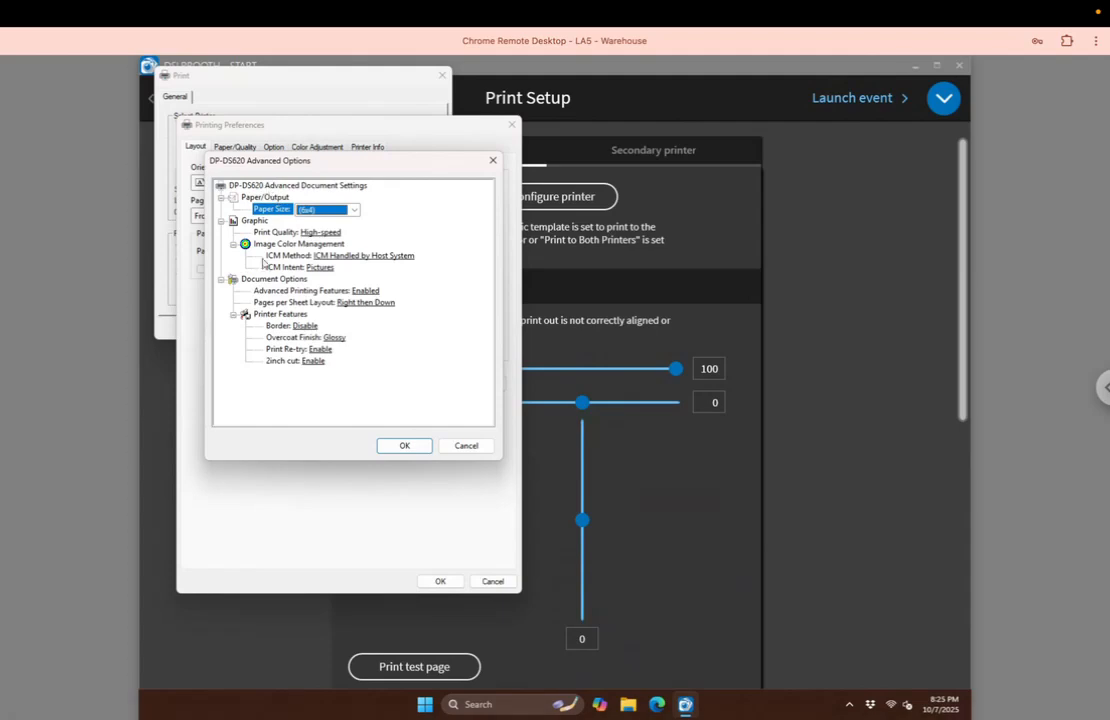
Set the printer's 2inch cut feature to Enable for the strip prints.
{"action": "left_click", "coordinate": [293, 365]}
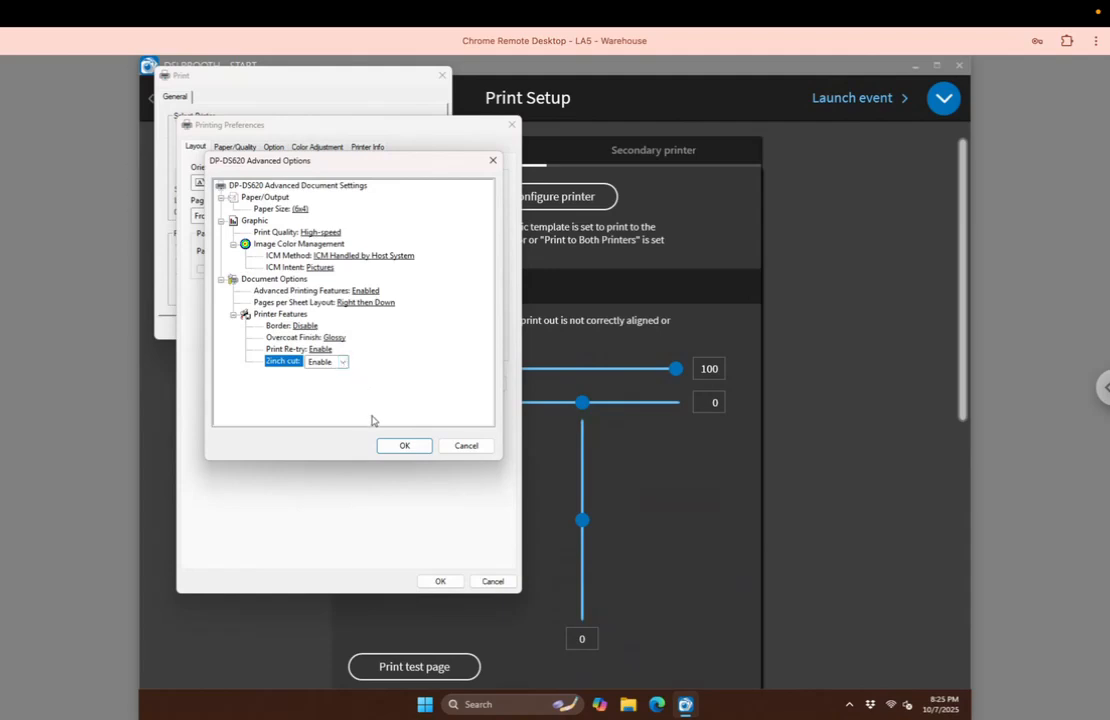
{"action": "left_click", "coordinate": [342, 362]}
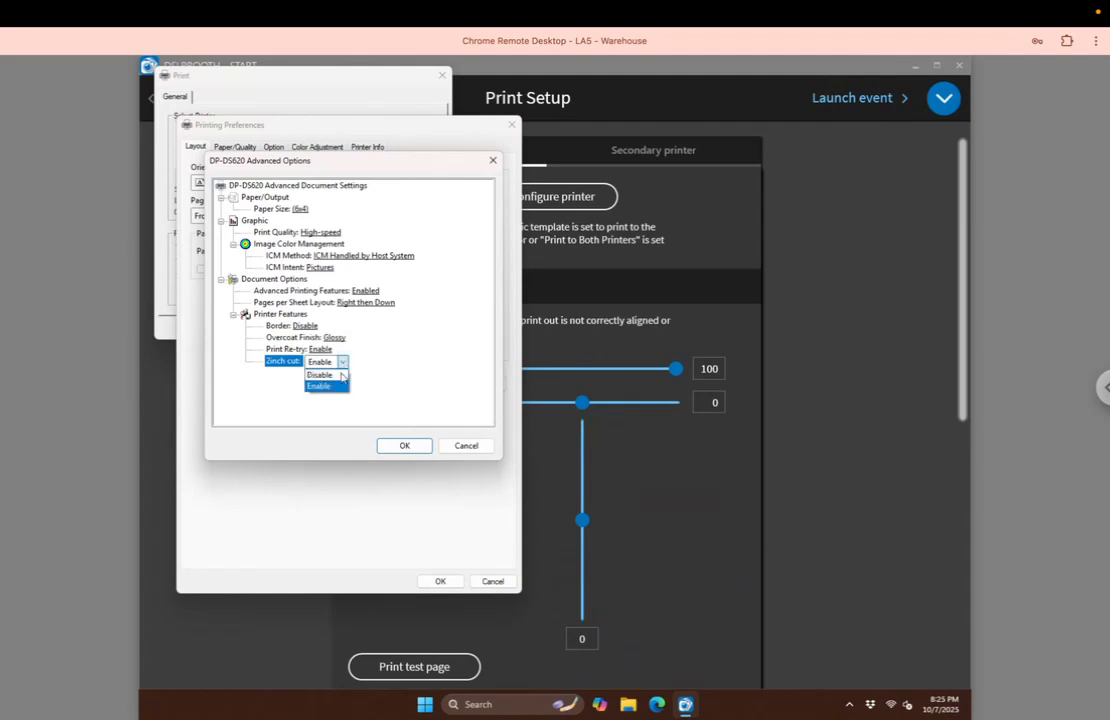
{"action": "left_click", "coordinate": [336, 386]}
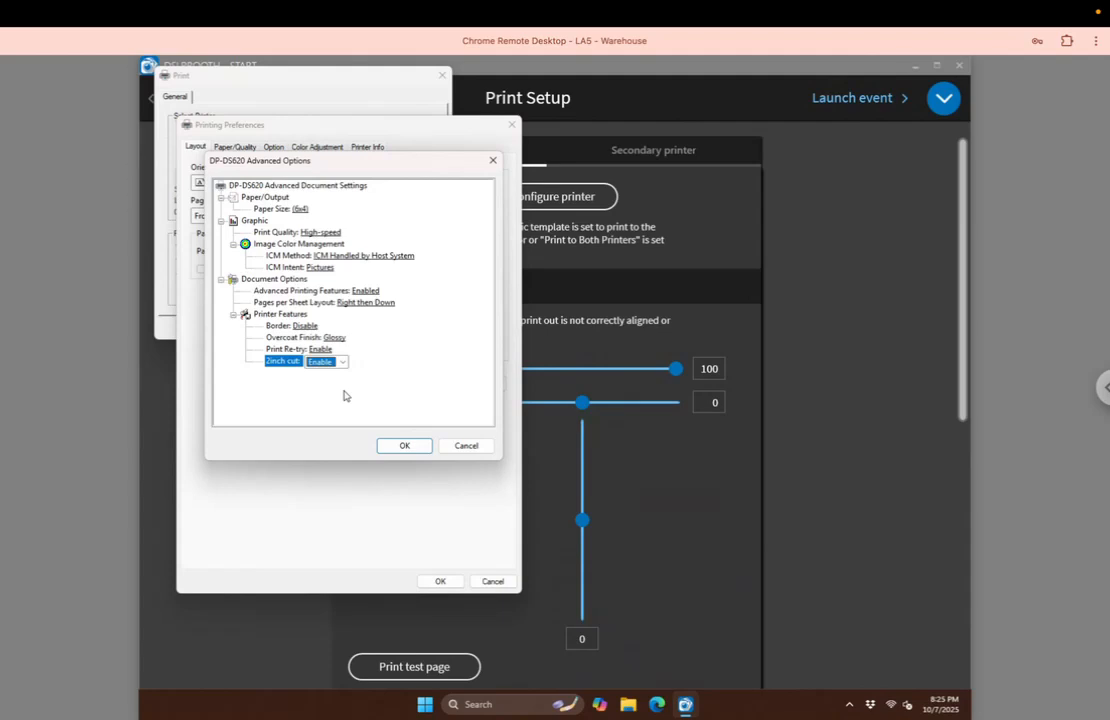
{"action": "left_click", "coordinate": [342, 362]}
{"action": "left_click", "coordinate": [336, 385]}
{"action": "left_click", "coordinate": [341, 363]}
{"action": "left_click", "coordinate": [329, 386]}
{"action": "left_click", "coordinate": [342, 363]}
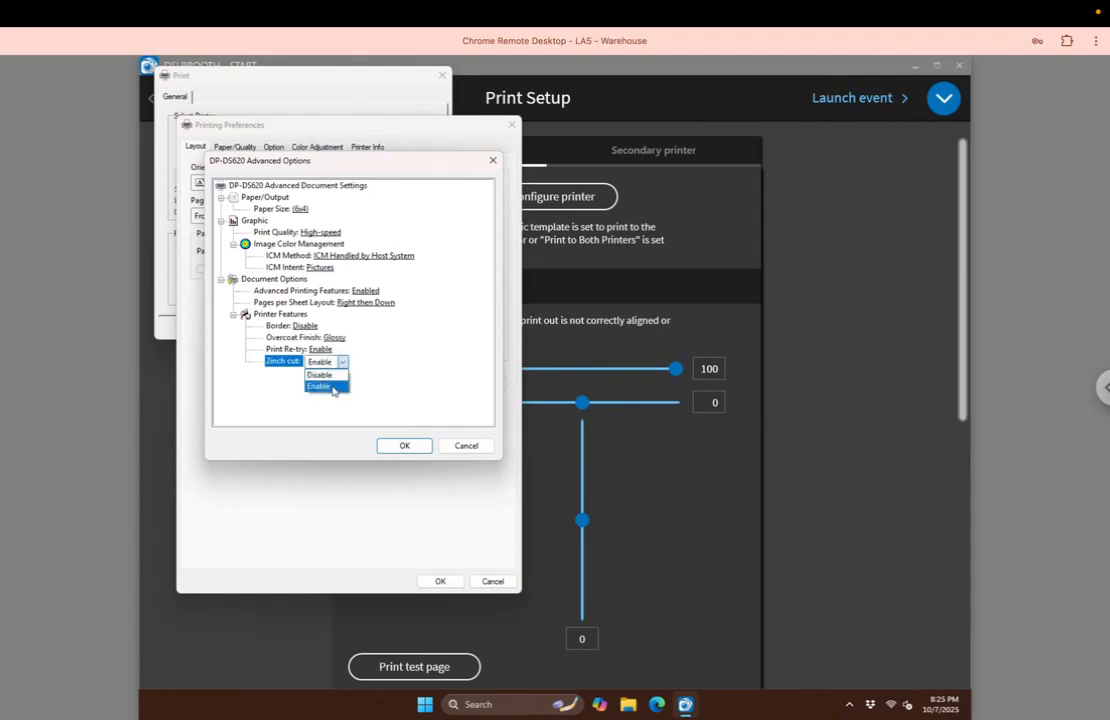
{"action": "left_click", "coordinate": [330, 375]}
{"action": "left_click", "coordinate": [342, 362]}
{"action": "left_click", "coordinate": [335, 387]}
Confirm the advanced options and printing preferences, and save the printer settings.
{"action": "left_click", "coordinate": [406, 446]}
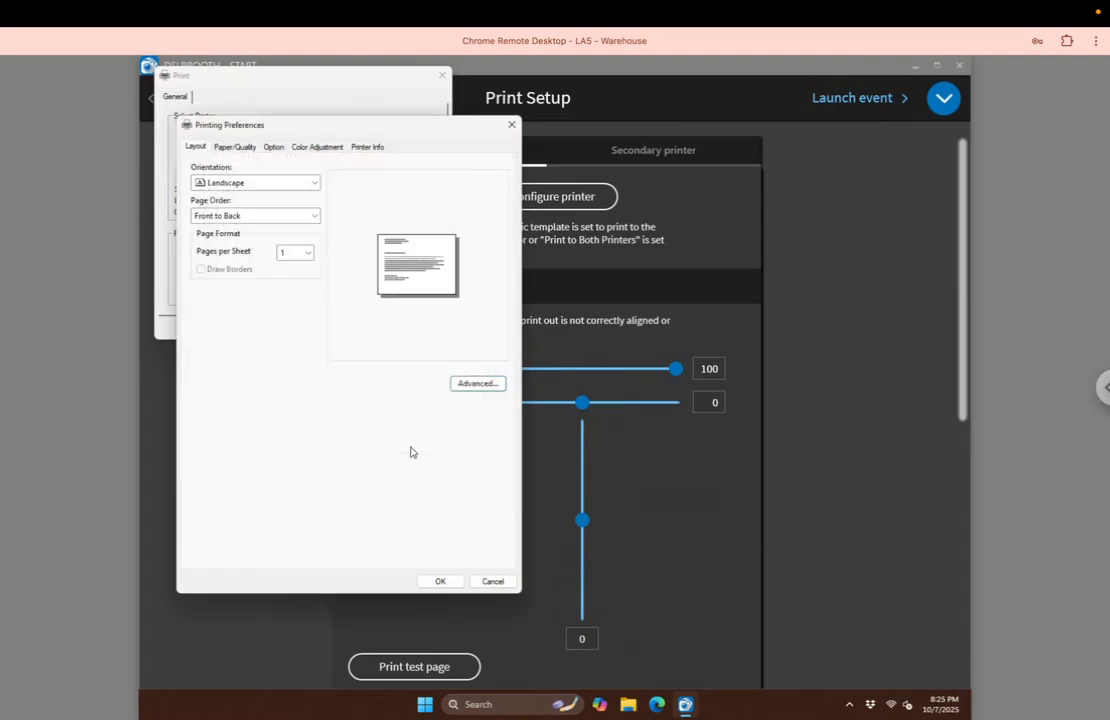
{"action": "left_click", "coordinate": [440, 581]}
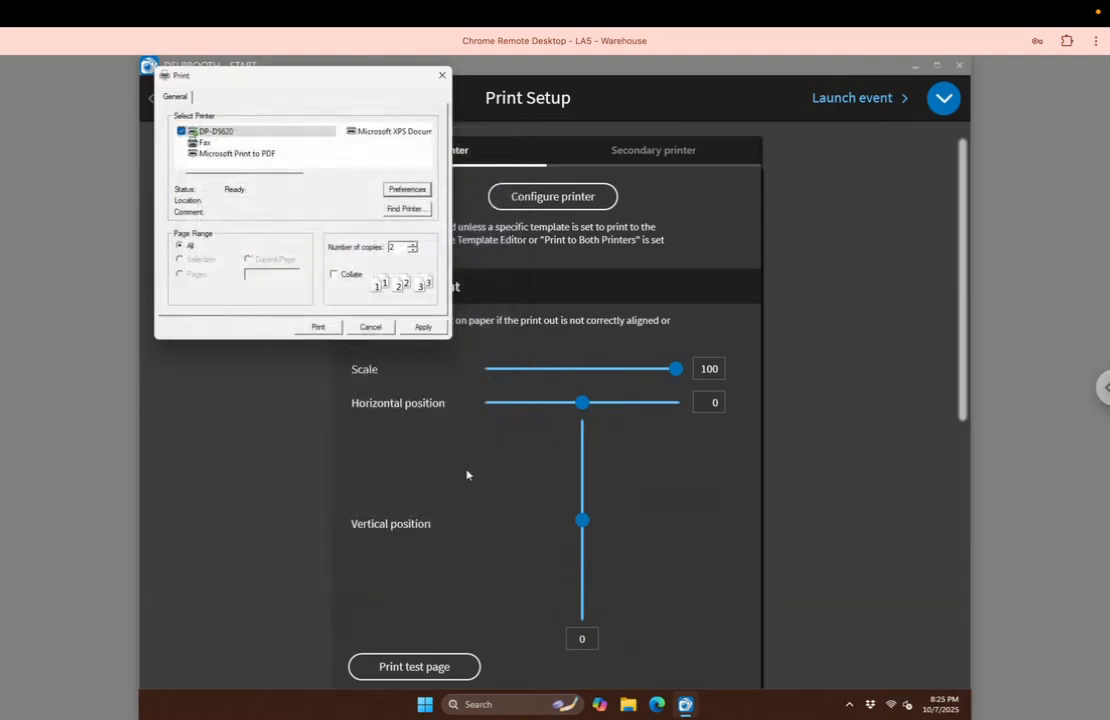
{"action": "left_click", "coordinate": [317, 328]}
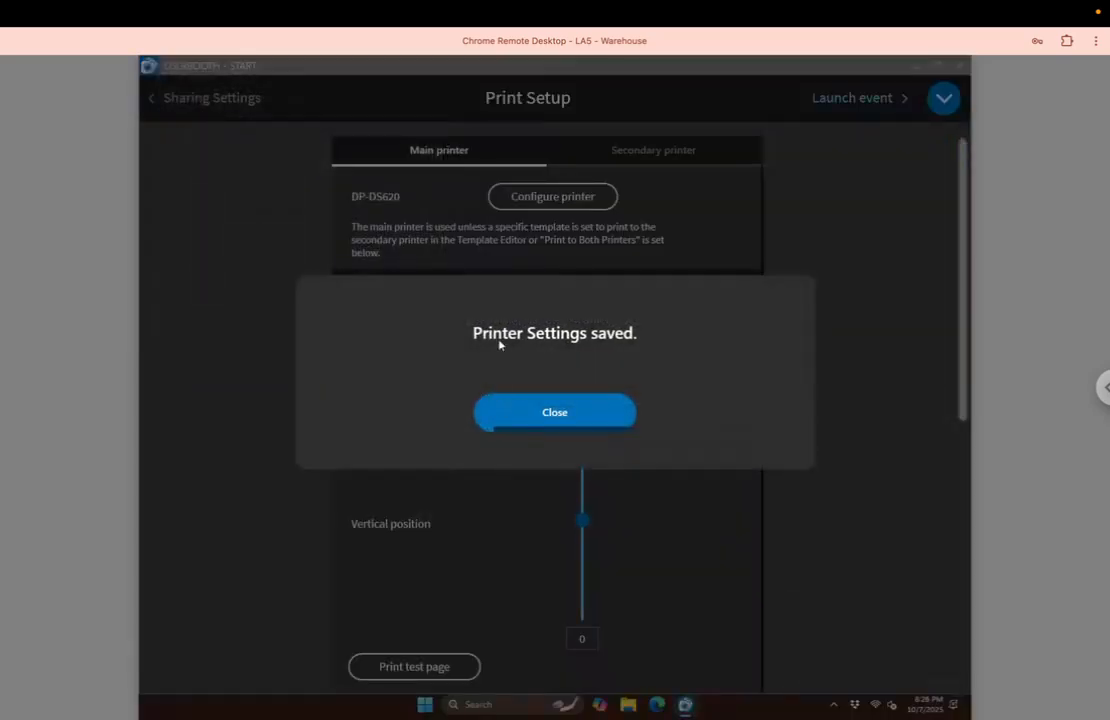
{"action": "left_click", "coordinate": [572, 406]}
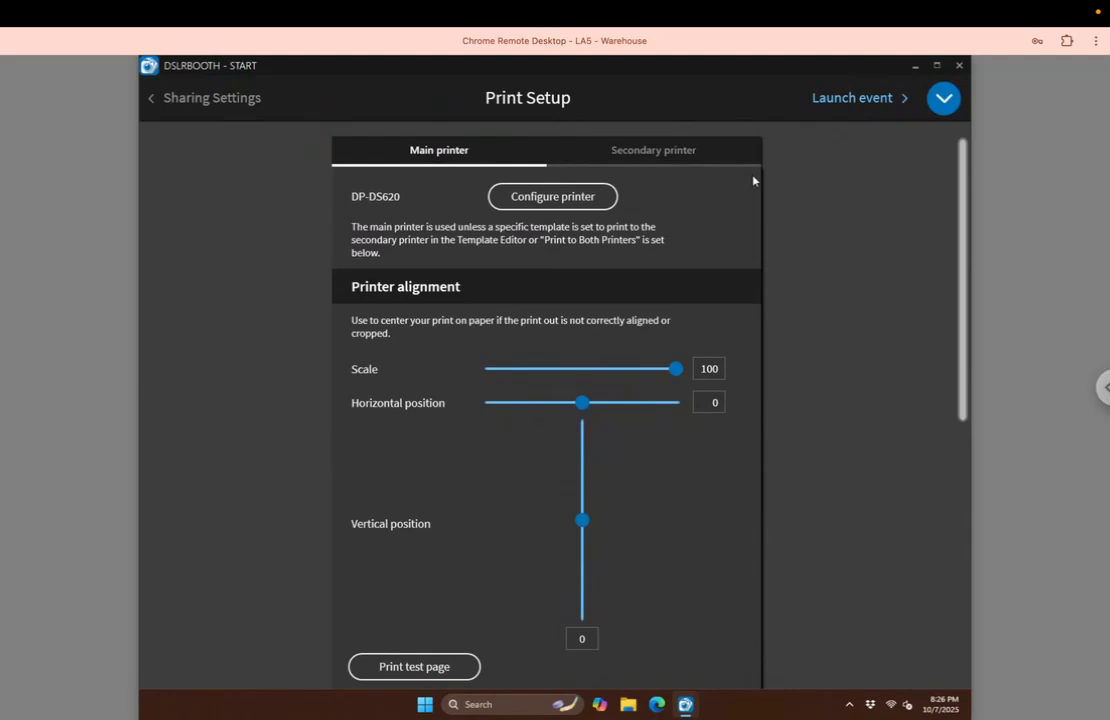
Launch the event and view a captured three-photo strip from its gallery before returning to the start screen.
{"action": "left_click", "coordinate": [941, 108]}
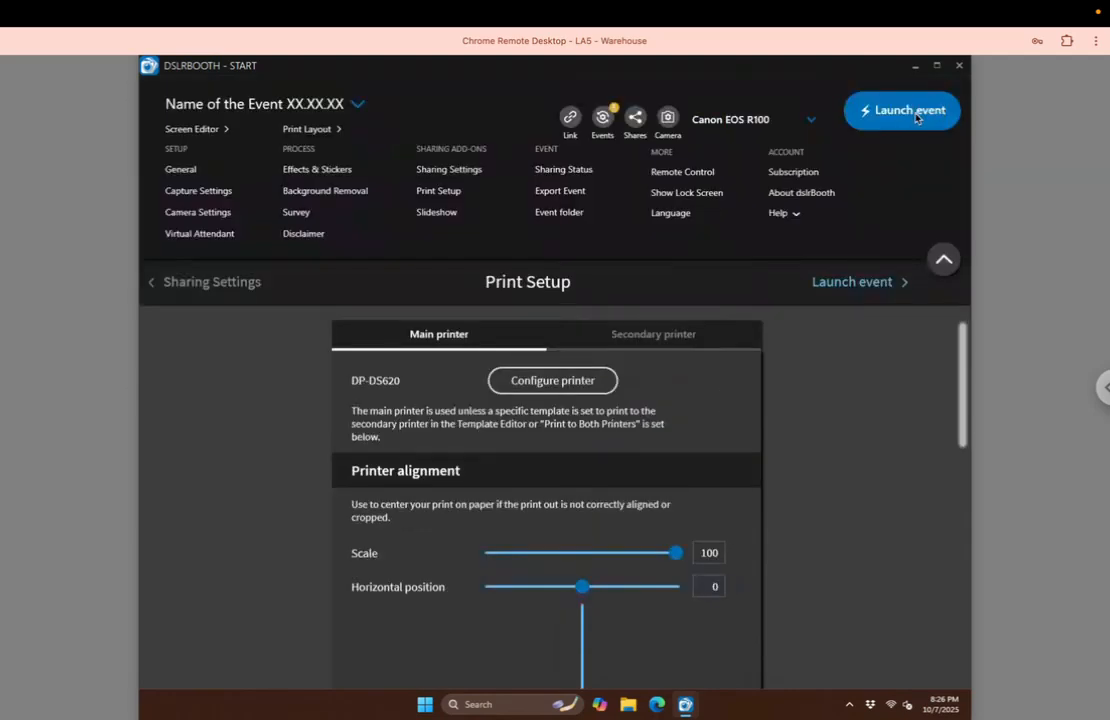
{"action": "left_click", "coordinate": [919, 112]}
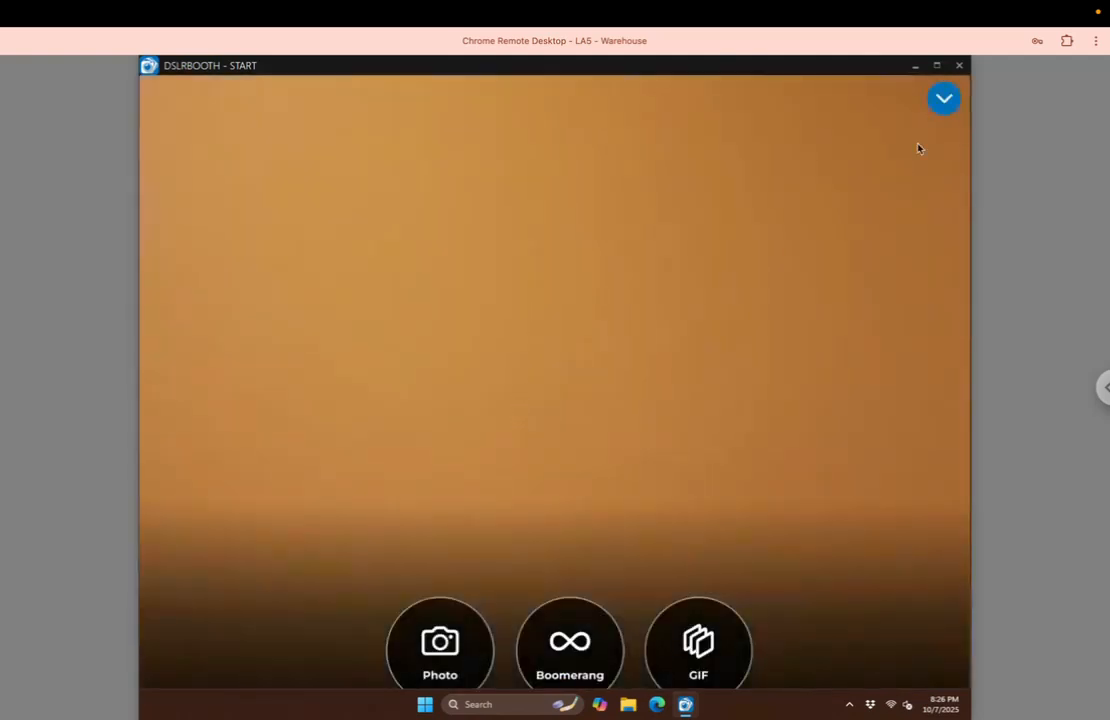
{"action": "left_click", "coordinate": [944, 102]}
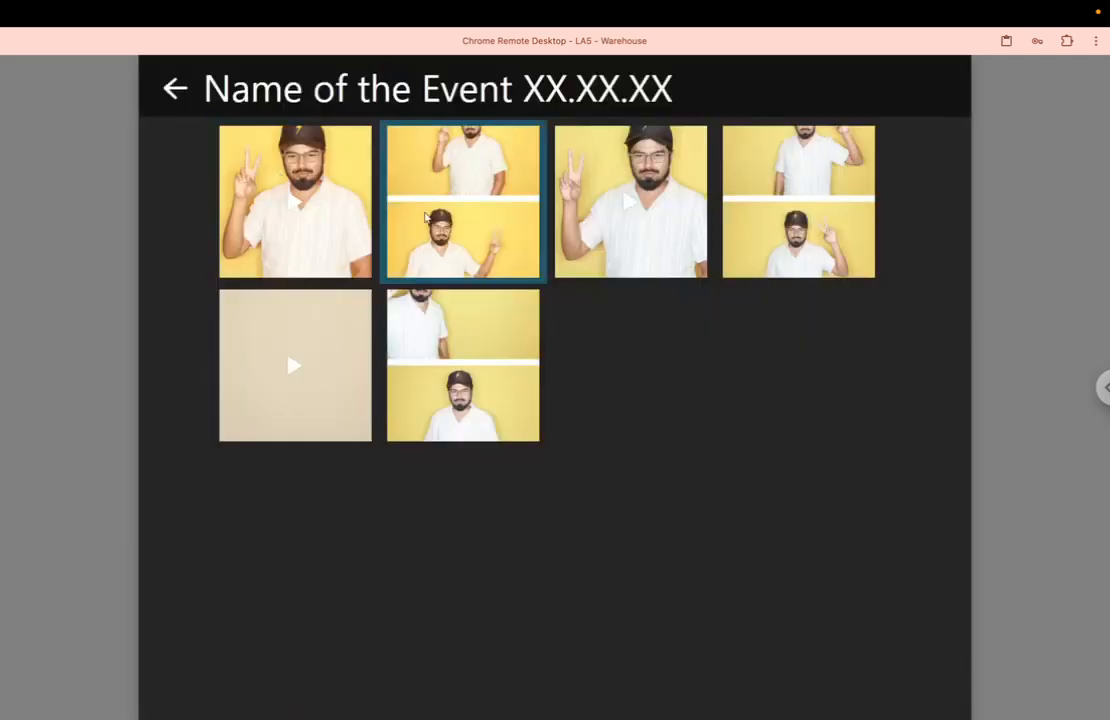
{"action": "left_click", "coordinate": [418, 217]}
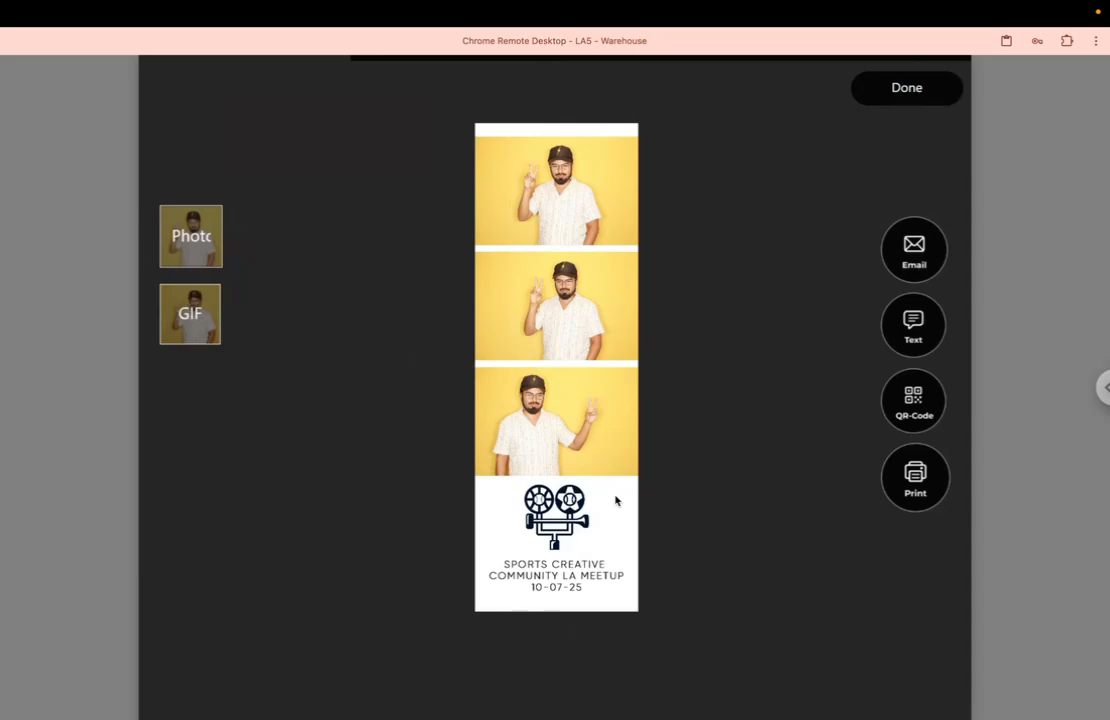
{"action": "left_click", "coordinate": [885, 95]}
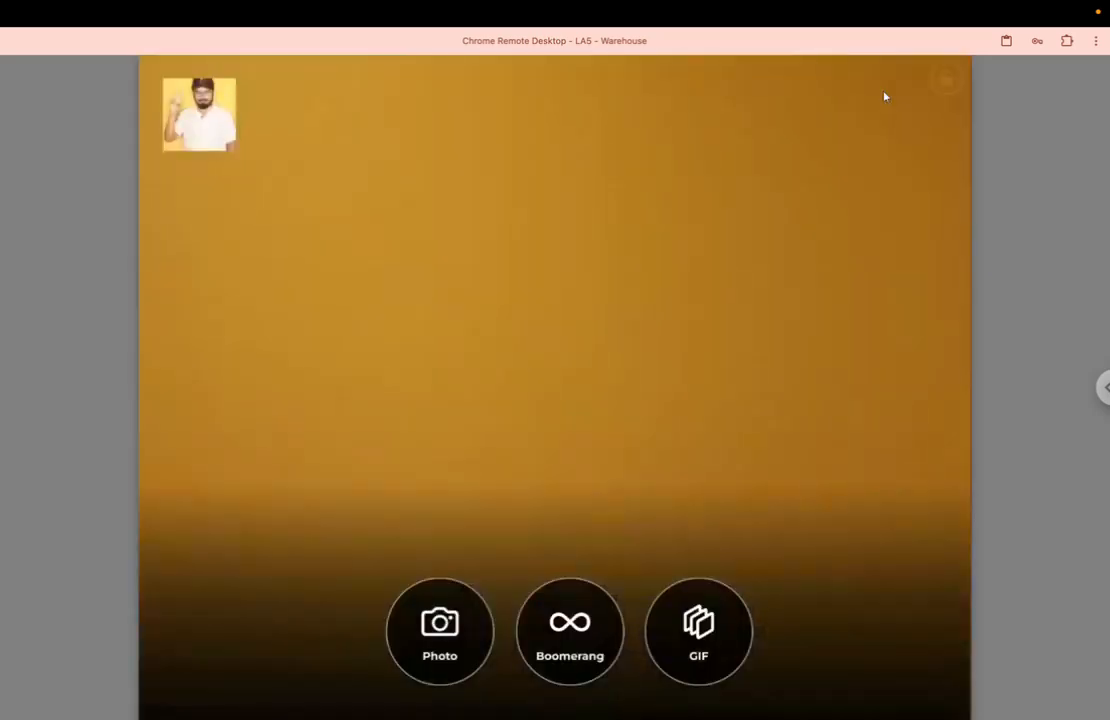
Turn on Beauty Filter and Filters in the event's Effects & Stickers settings, with Filters set to Apply Automatically.
{"action": "left_click", "coordinate": [949, 86]}
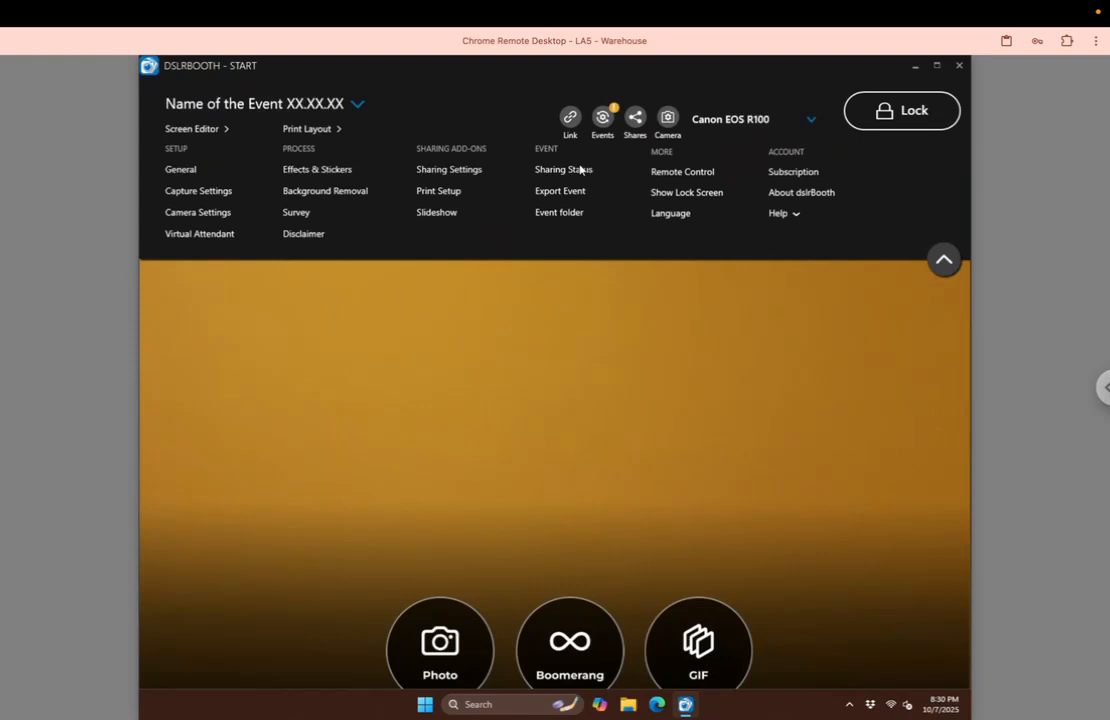
{"action": "left_click", "coordinate": [311, 171]}
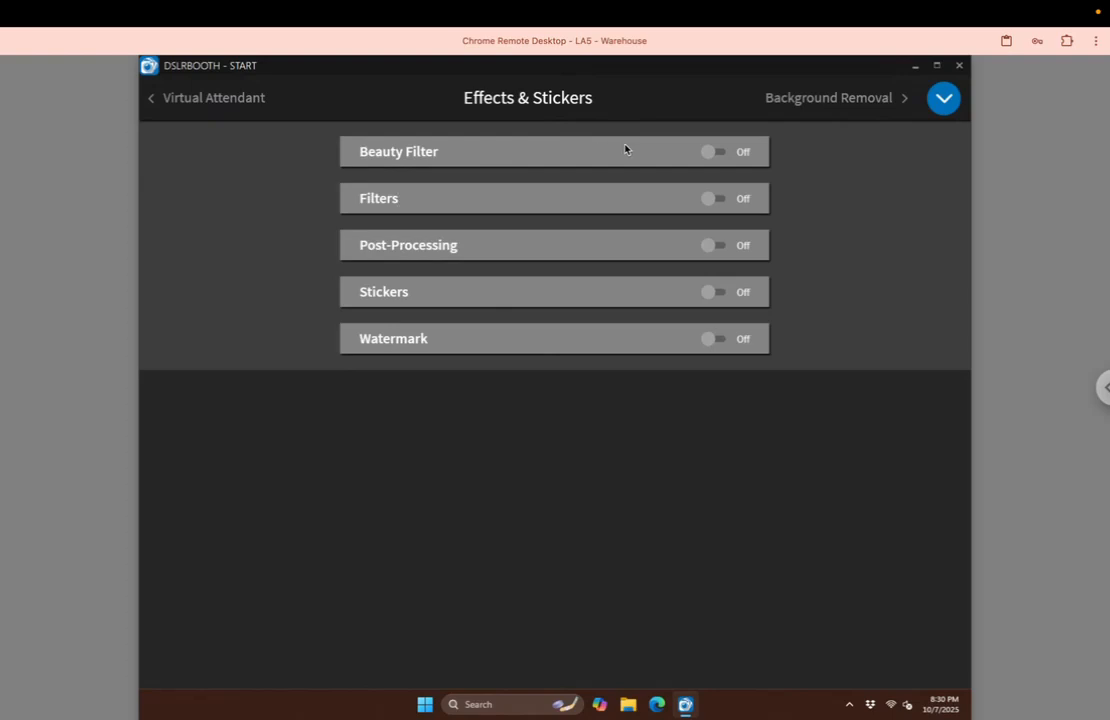
{"action": "left_click", "coordinate": [712, 153]}
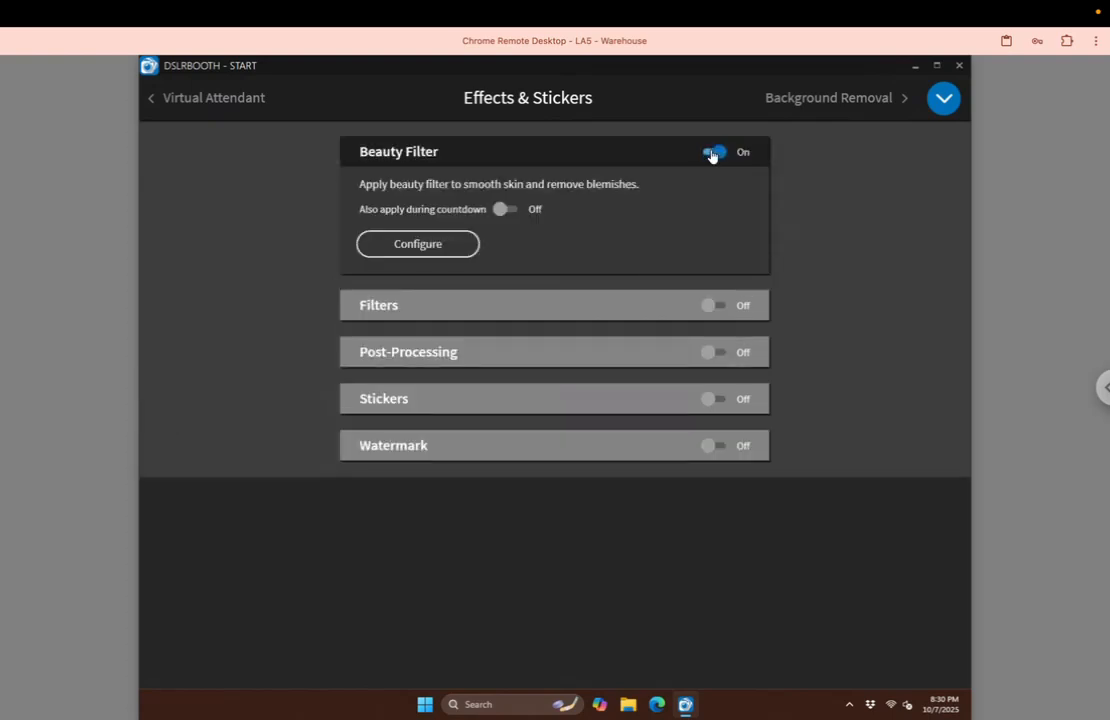
{"action": "left_click", "coordinate": [716, 306]}
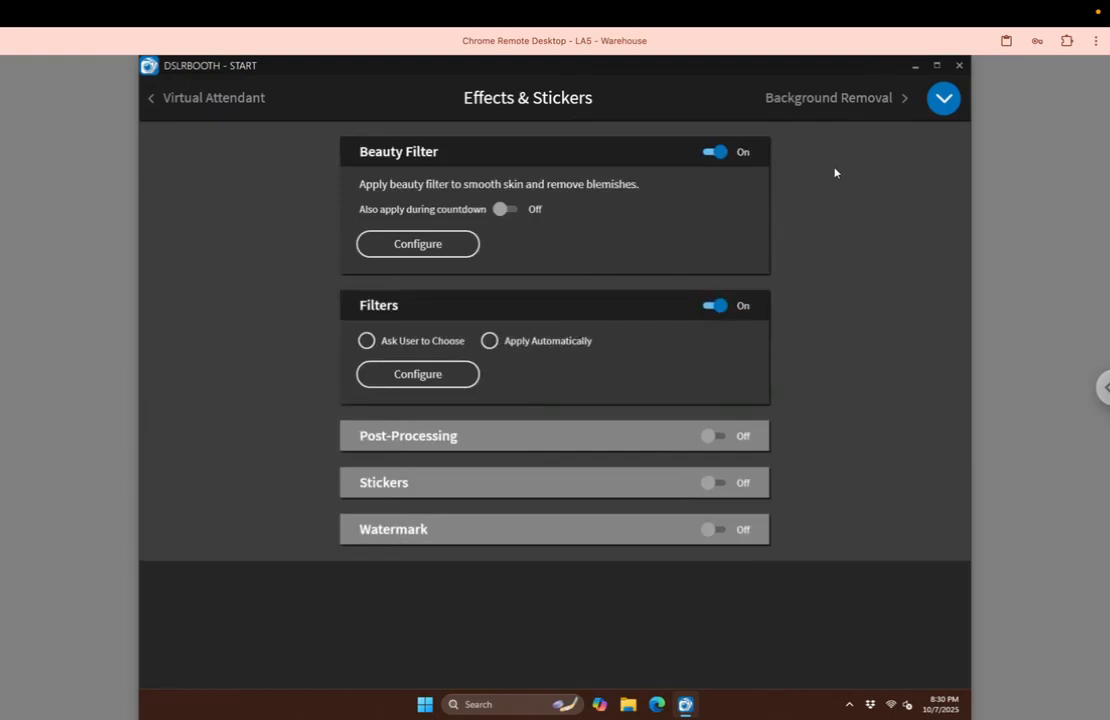
{"action": "left_click", "coordinate": [489, 341]}
Choose Black & White Glam as the automatically applied filter and save the filter settings.
{"action": "left_click", "coordinate": [418, 375]}
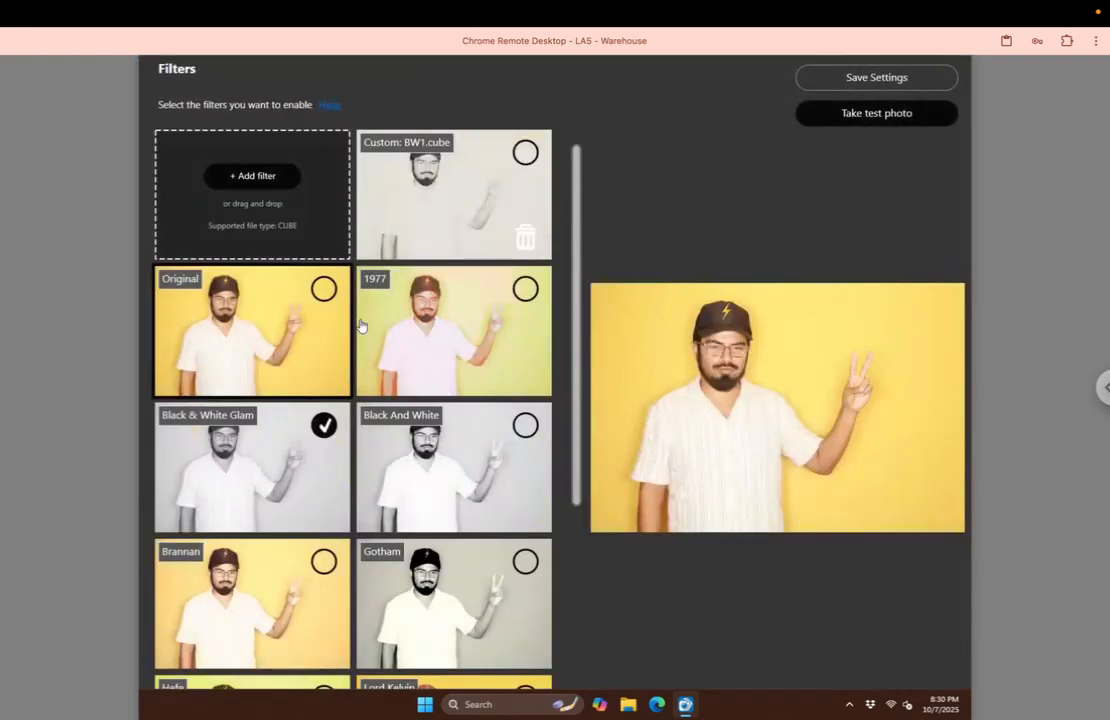
{"action": "left_click", "coordinate": [324, 427]}
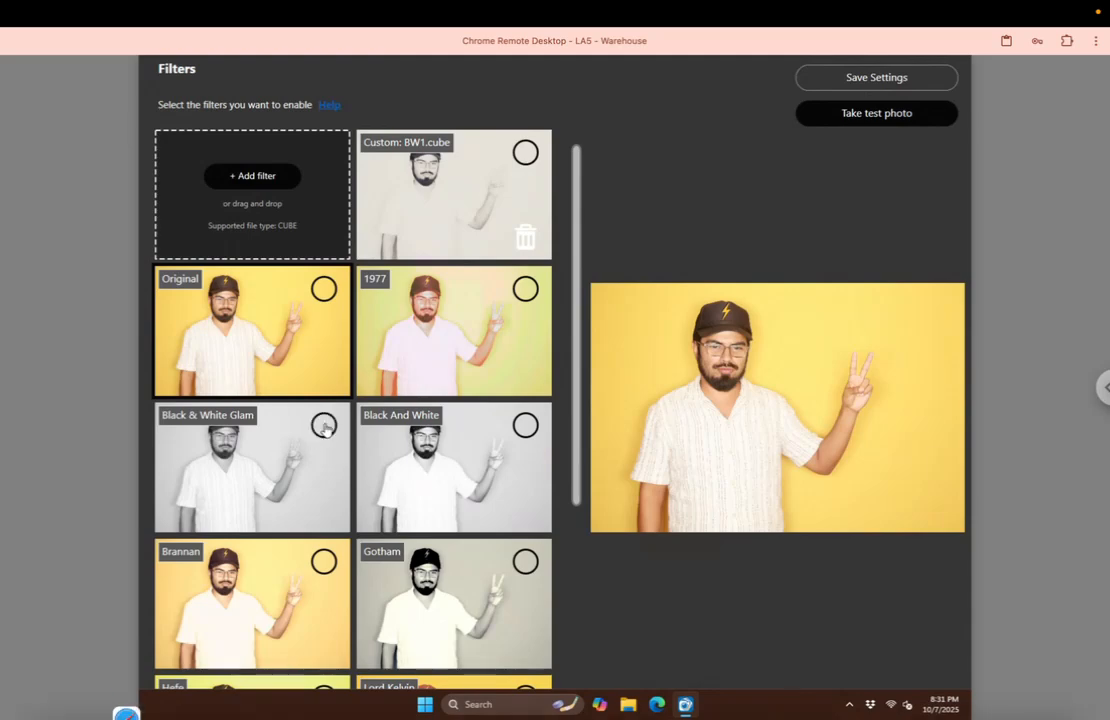
{"action": "left_click", "coordinate": [325, 428]}
{"action": "left_click", "coordinate": [324, 427]}
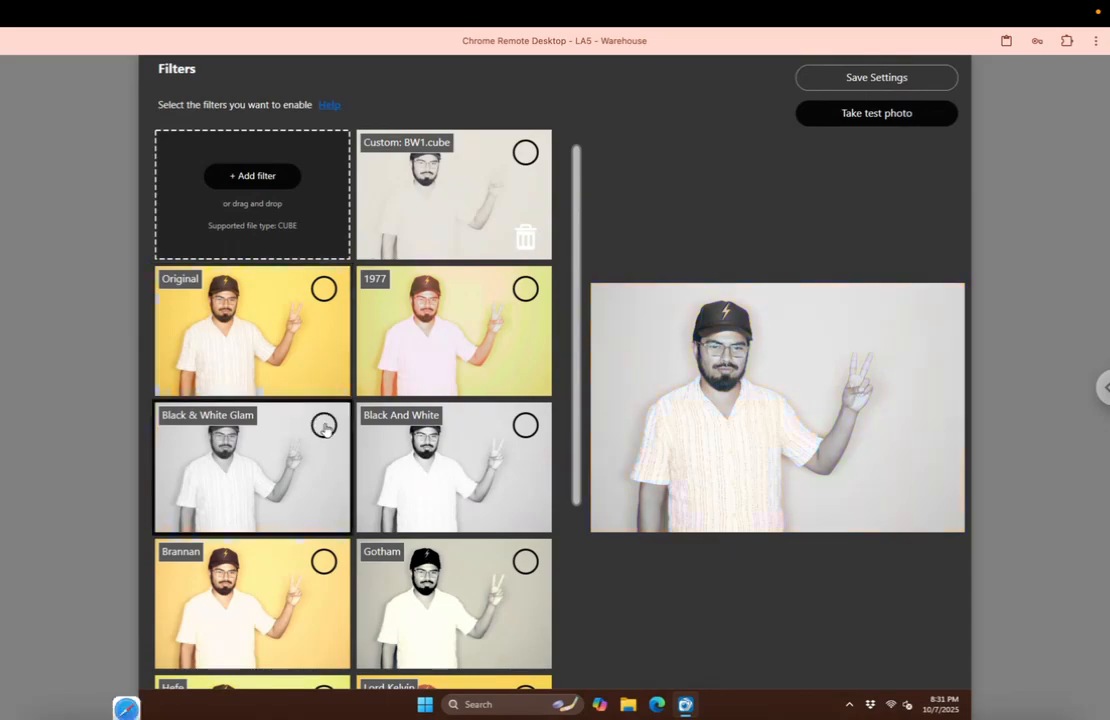
{"action": "left_click", "coordinate": [830, 80]}
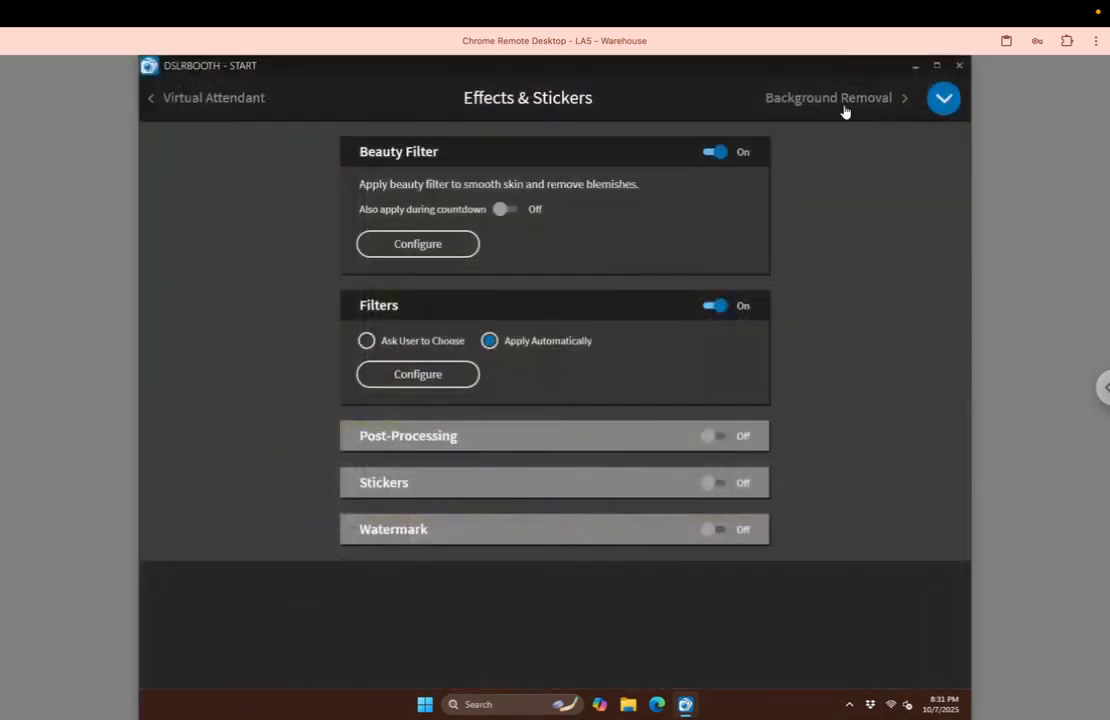
Launch the event and capture a test three-photo strip, dismissing the camera focus warnings and finishing the session.
{"action": "left_click", "coordinate": [944, 100]}
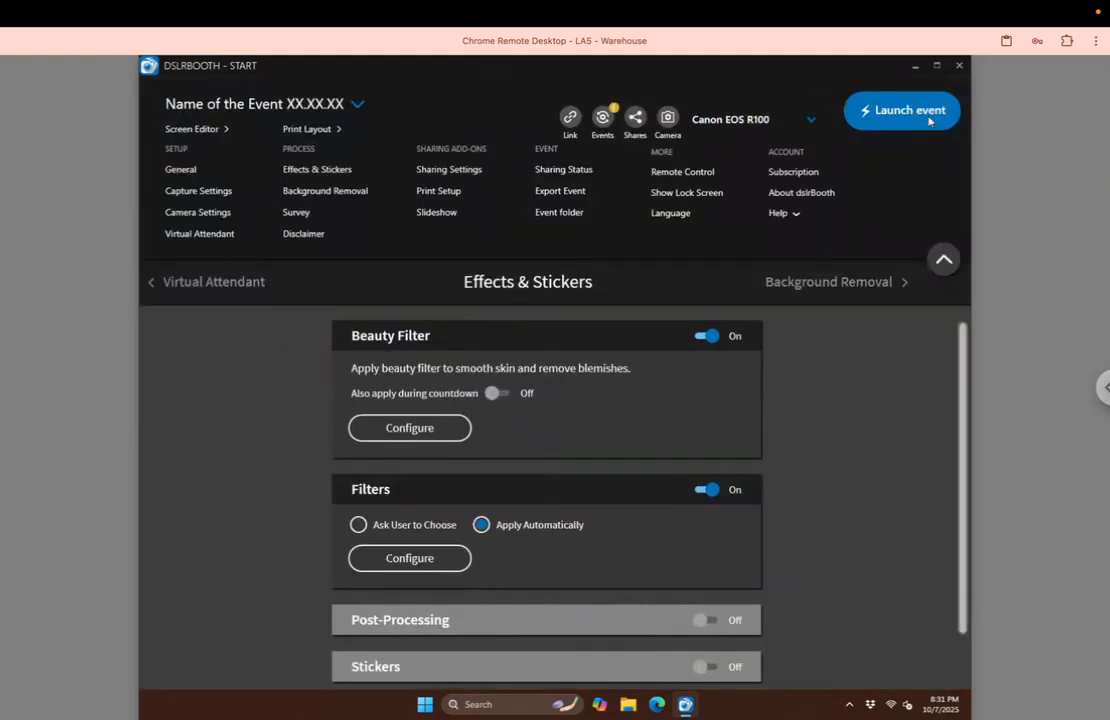
{"action": "left_click", "coordinate": [929, 118]}
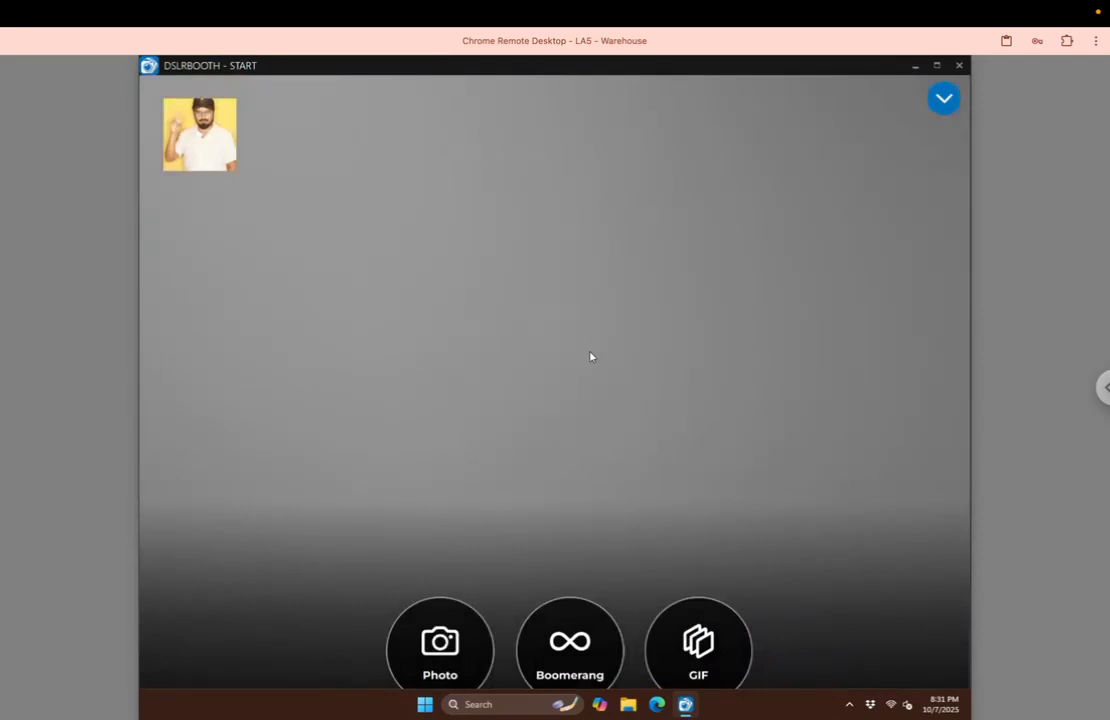
{"action": "left_click", "coordinate": [590, 356]}
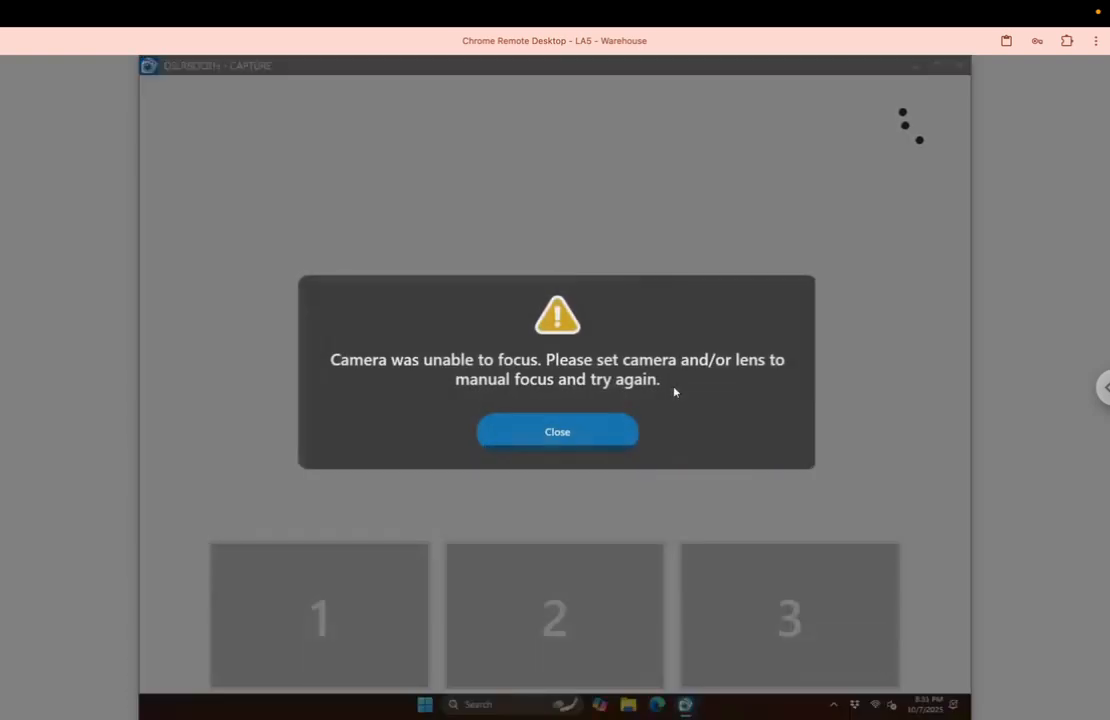
{"action": "left_click", "coordinate": [563, 432]}
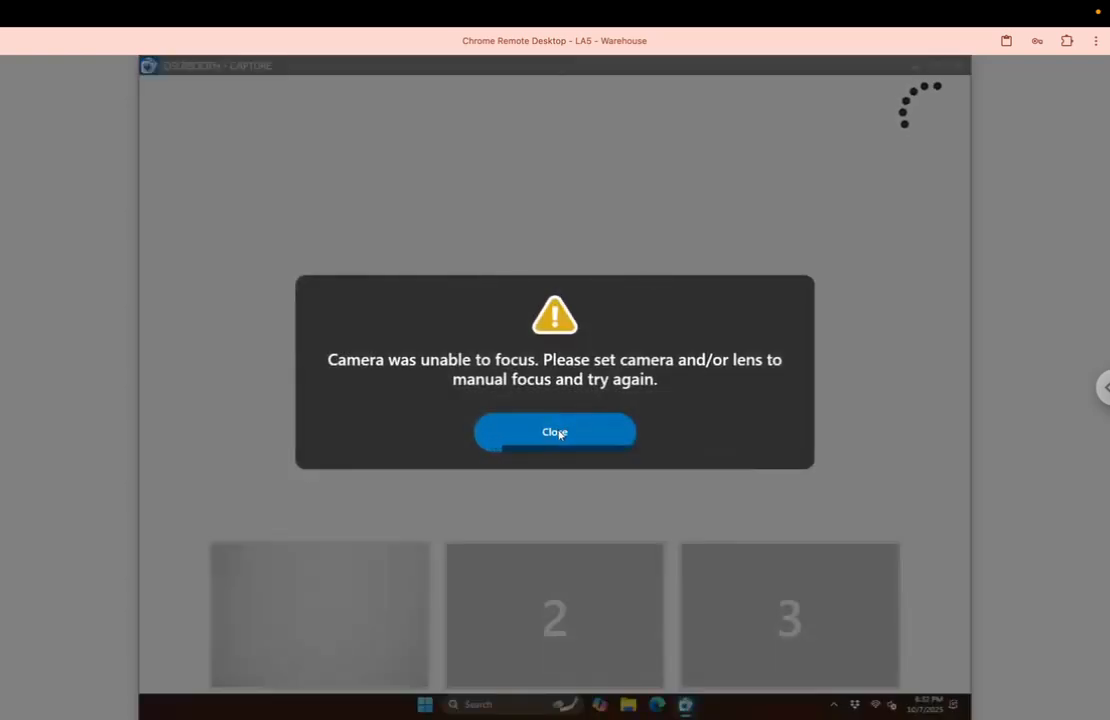
{"action": "left_click", "coordinate": [560, 433]}
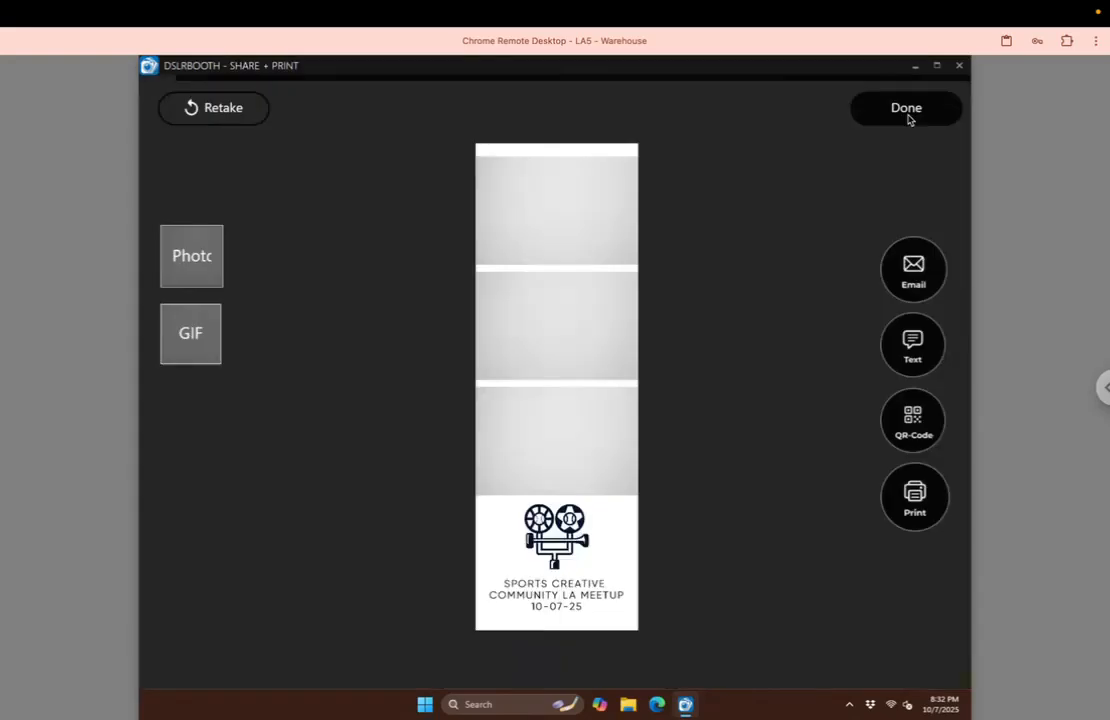
{"action": "left_click", "coordinate": [909, 119]}
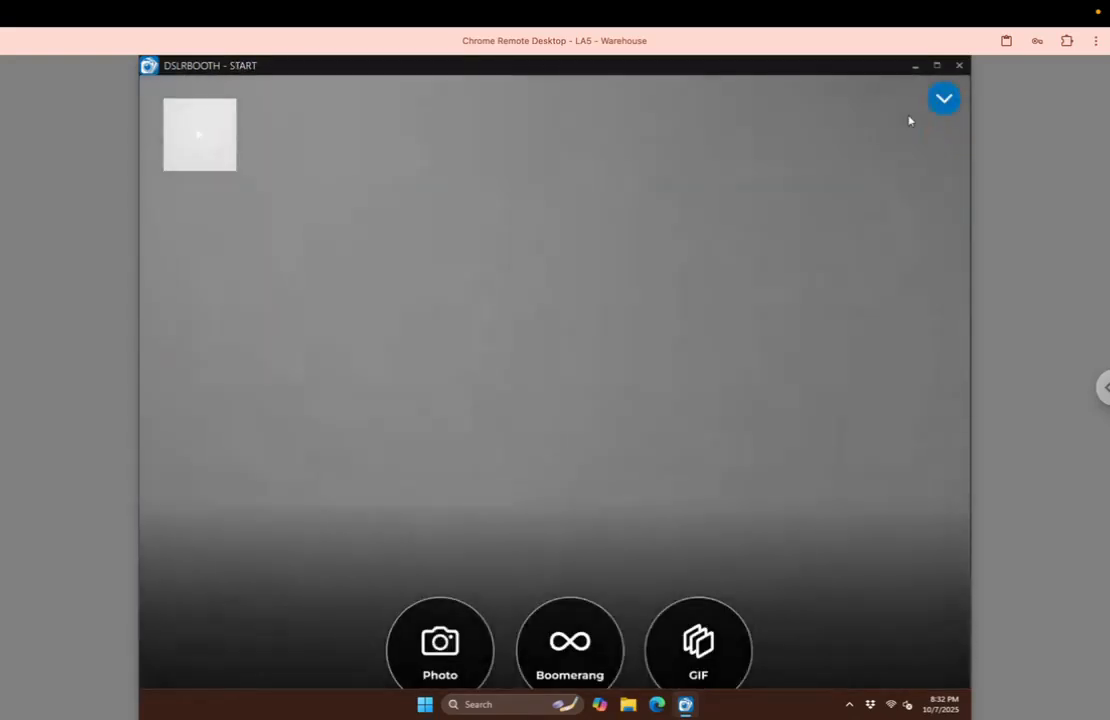
In Effects & Stickers, set Filters to Ask User to Choose, enable Original alongside Black & White Glam, and save the filter settings.
{"action": "left_click", "coordinate": [940, 102]}
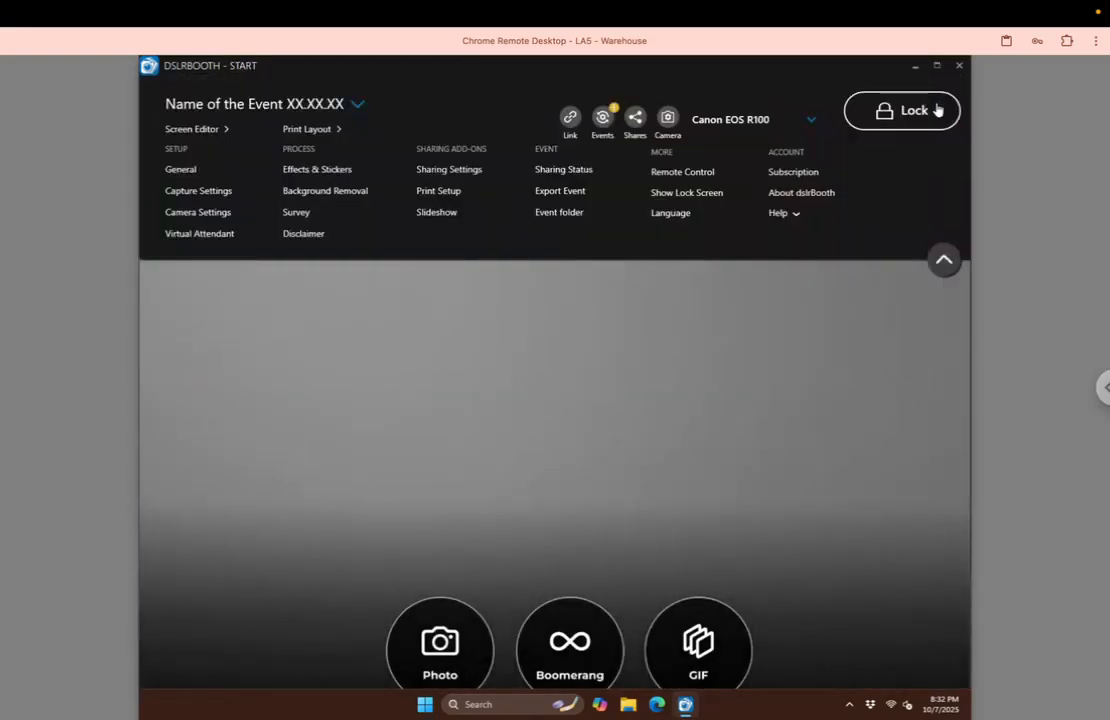
{"action": "left_click", "coordinate": [323, 172]}
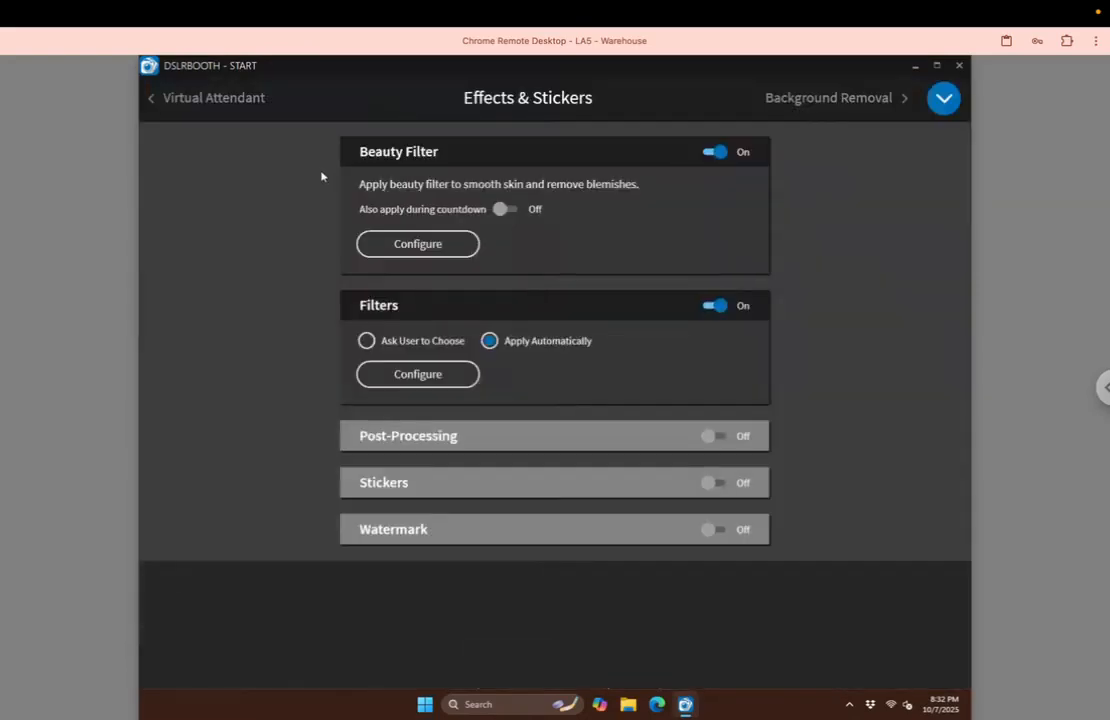
{"action": "left_click", "coordinate": [370, 343]}
{"action": "left_click", "coordinate": [417, 376]}
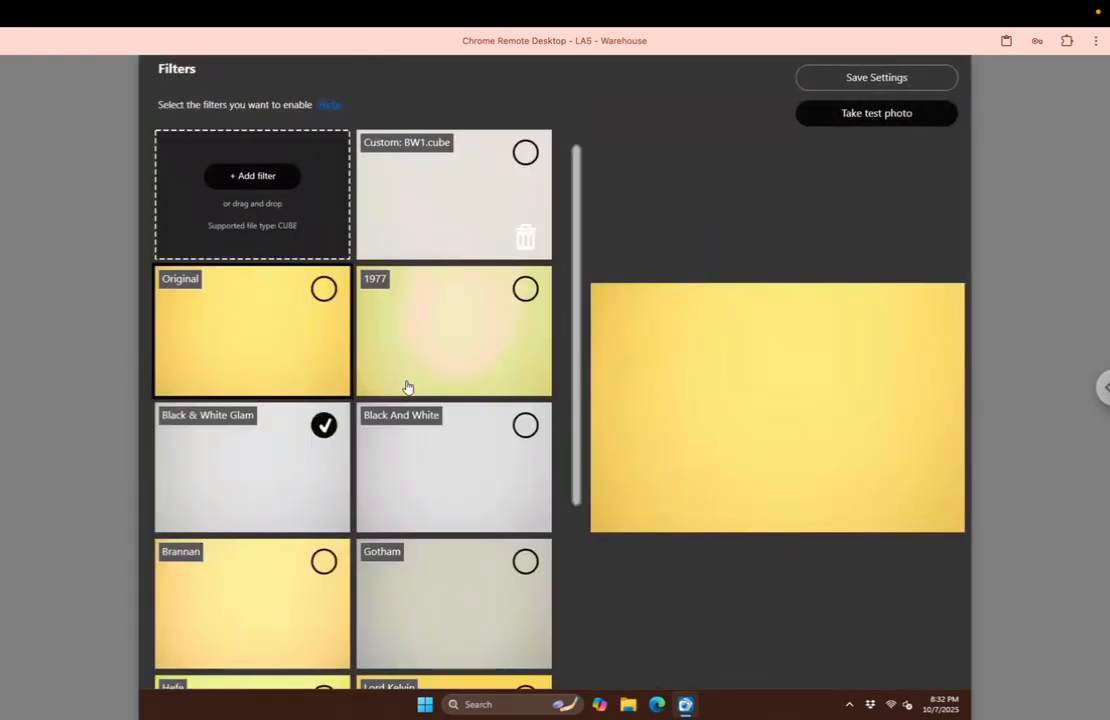
{"action": "left_click", "coordinate": [323, 289]}
{"action": "left_click", "coordinate": [828, 86]}
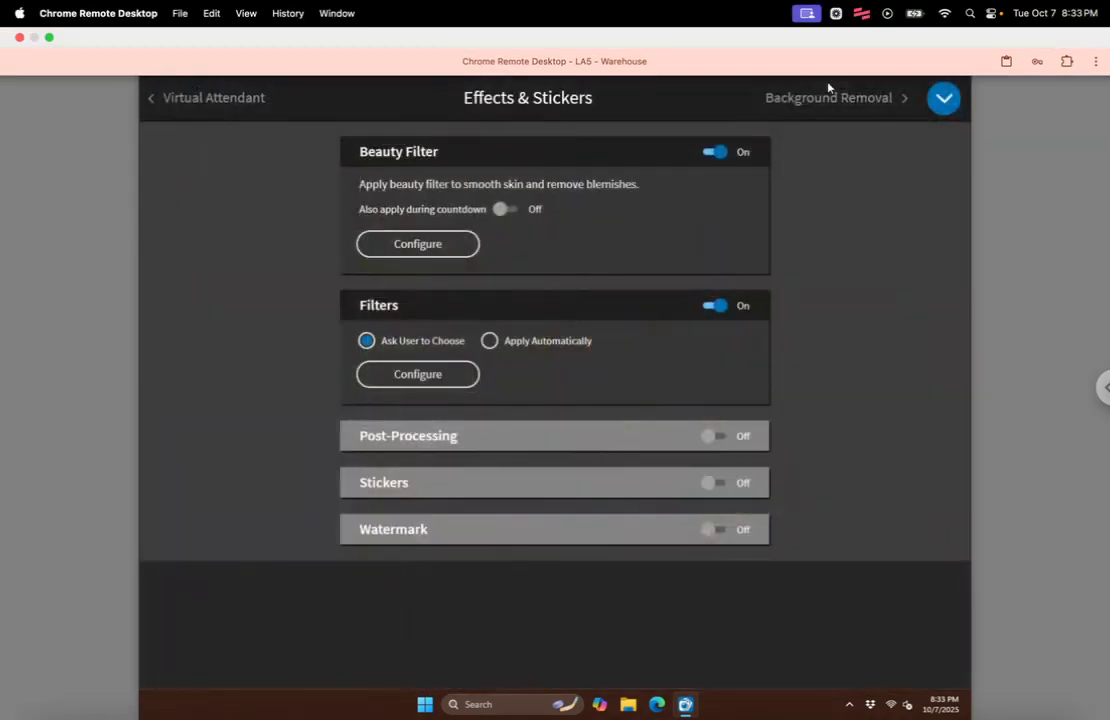
Launch the event, capture a test photo session, and keep the original color effect after comparing it with the black-and-white one.
{"action": "left_click", "coordinate": [943, 101]}
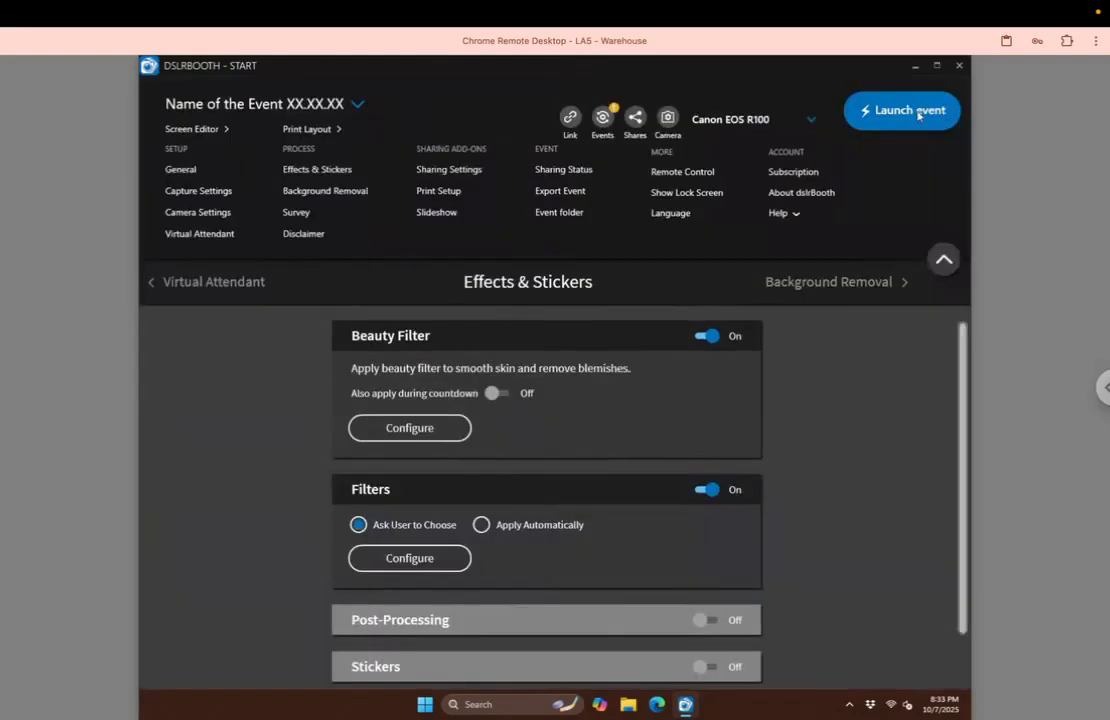
{"action": "left_click", "coordinate": [918, 115]}
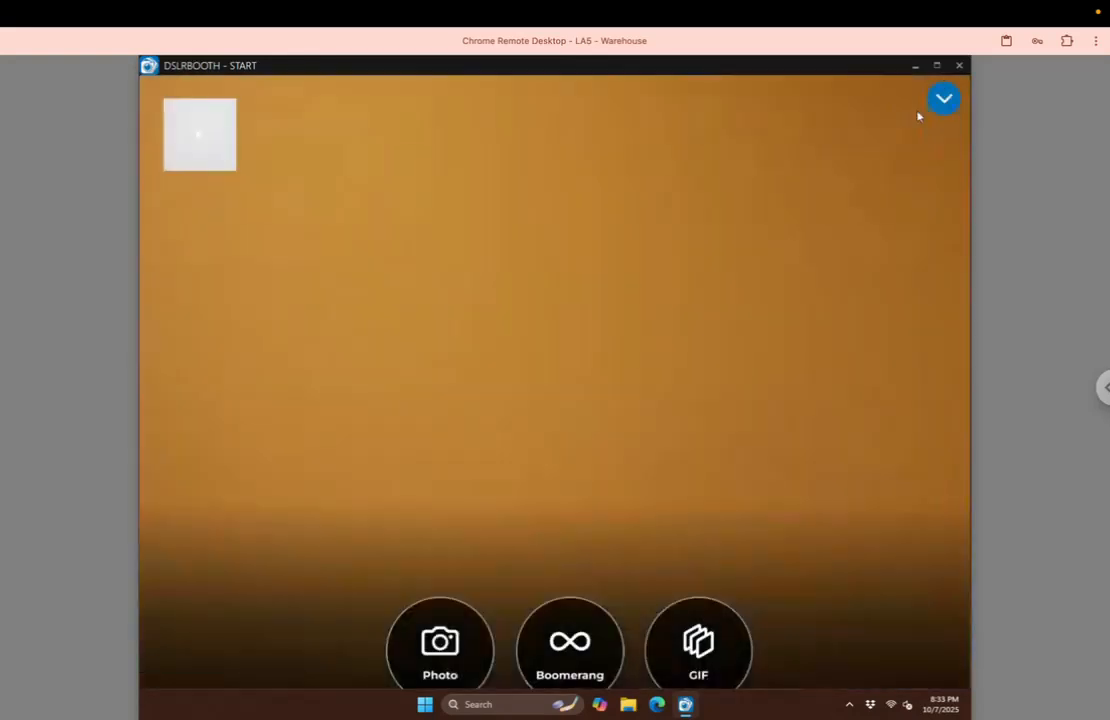
{"action": "left_click", "coordinate": [465, 328]}
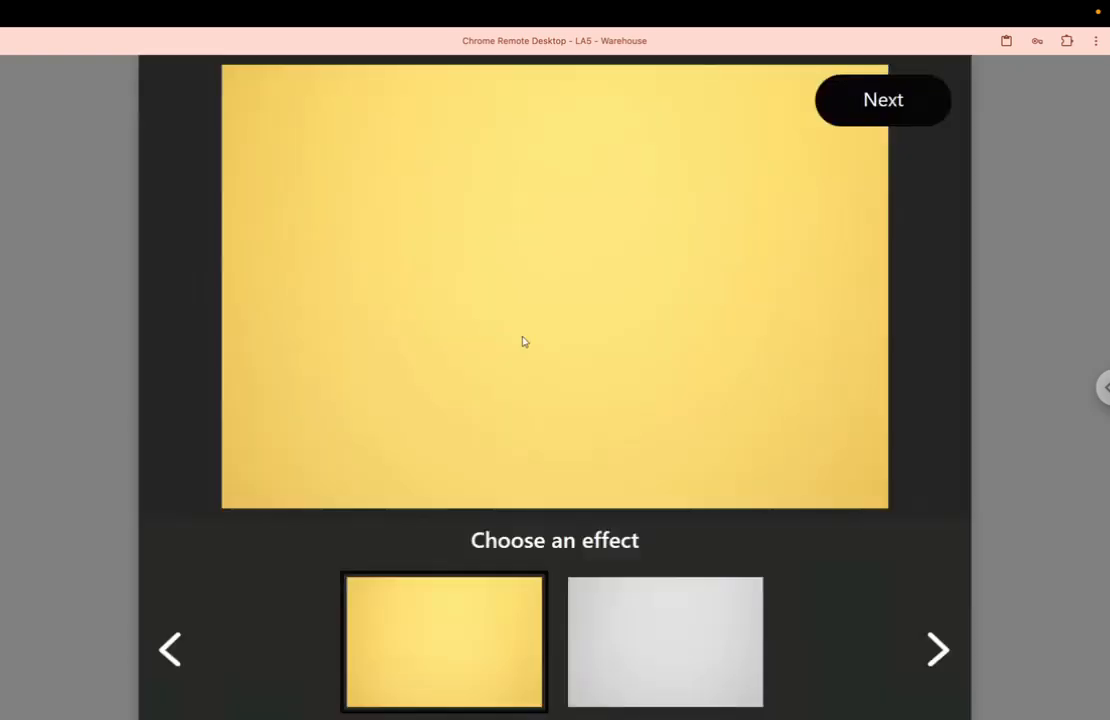
{"action": "left_click", "coordinate": [602, 607]}
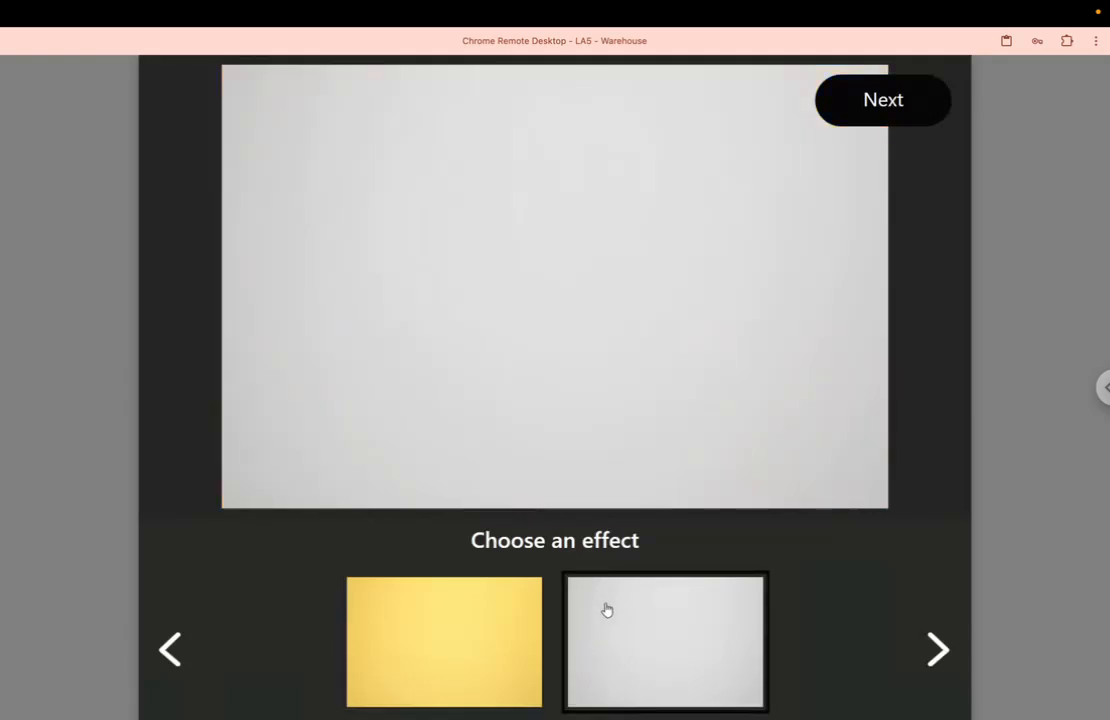
{"action": "left_click", "coordinate": [472, 617]}
{"action": "left_click", "coordinate": [620, 655]}
{"action": "left_click", "coordinate": [493, 639]}
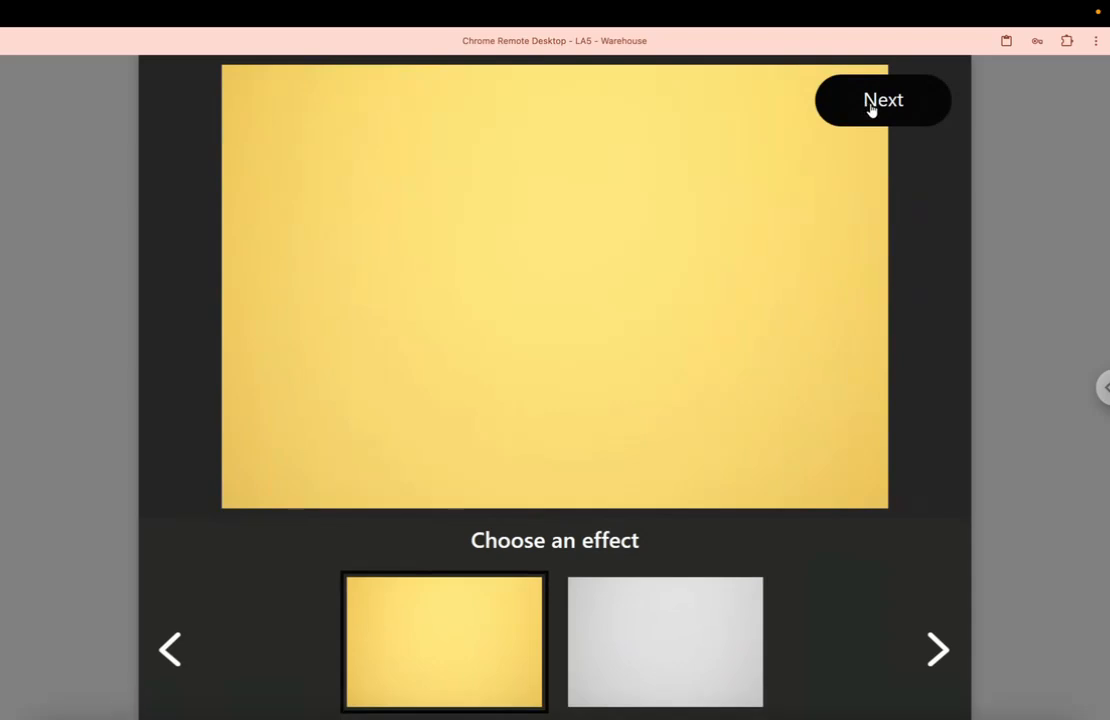
{"action": "left_click", "coordinate": [870, 108]}
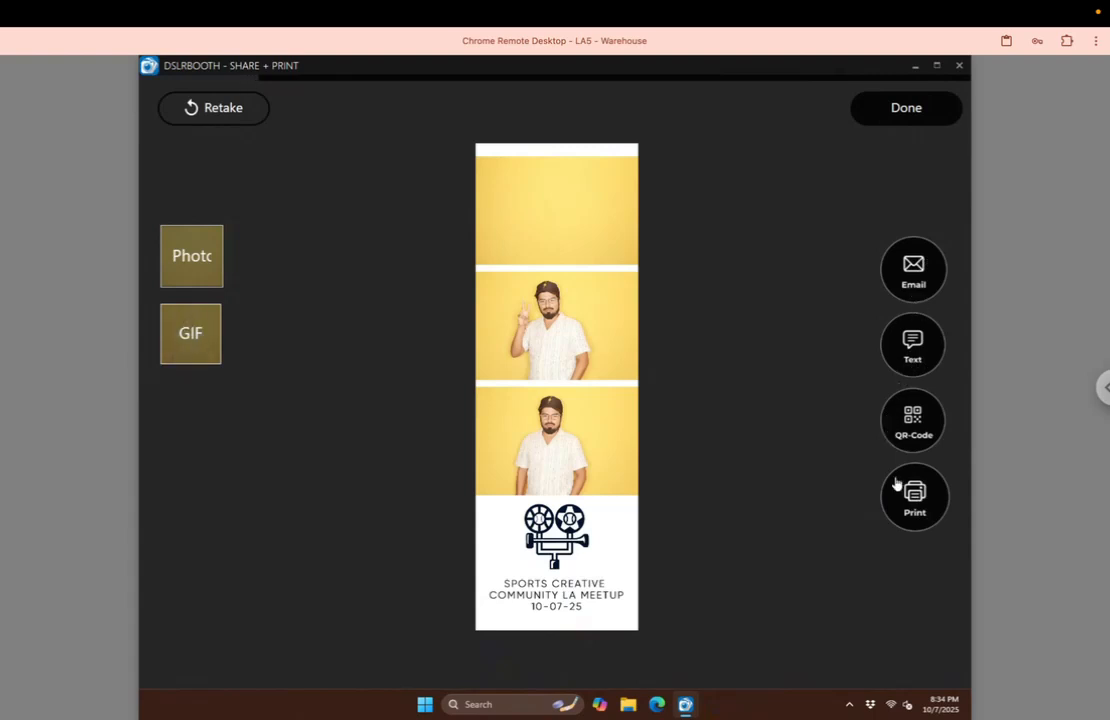
Print 2 copies of the captured photo strip and finish the session.
{"action": "left_click", "coordinate": [912, 505]}
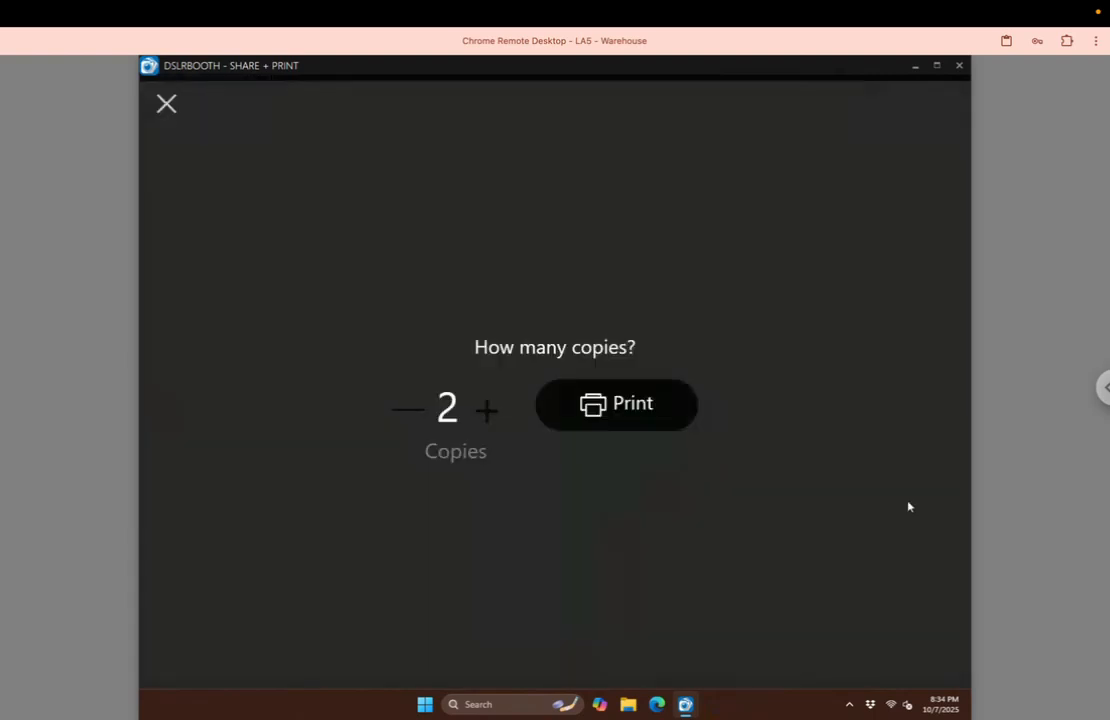
{"action": "left_click", "coordinate": [592, 403]}
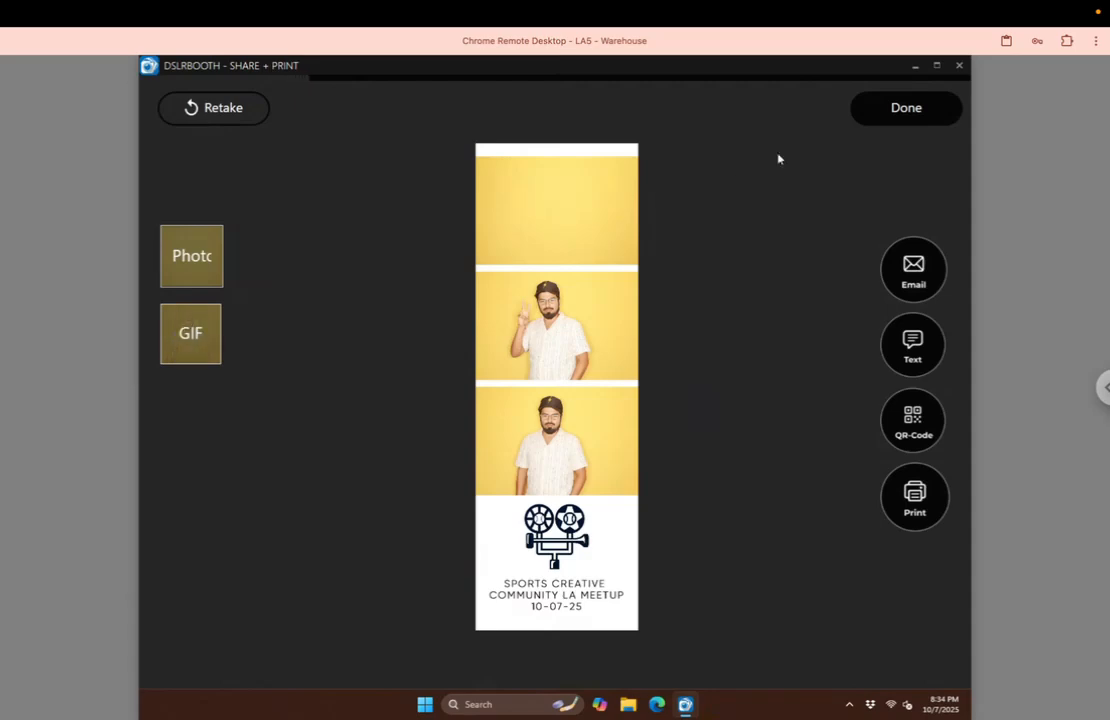
{"action": "left_click", "coordinate": [888, 110]}
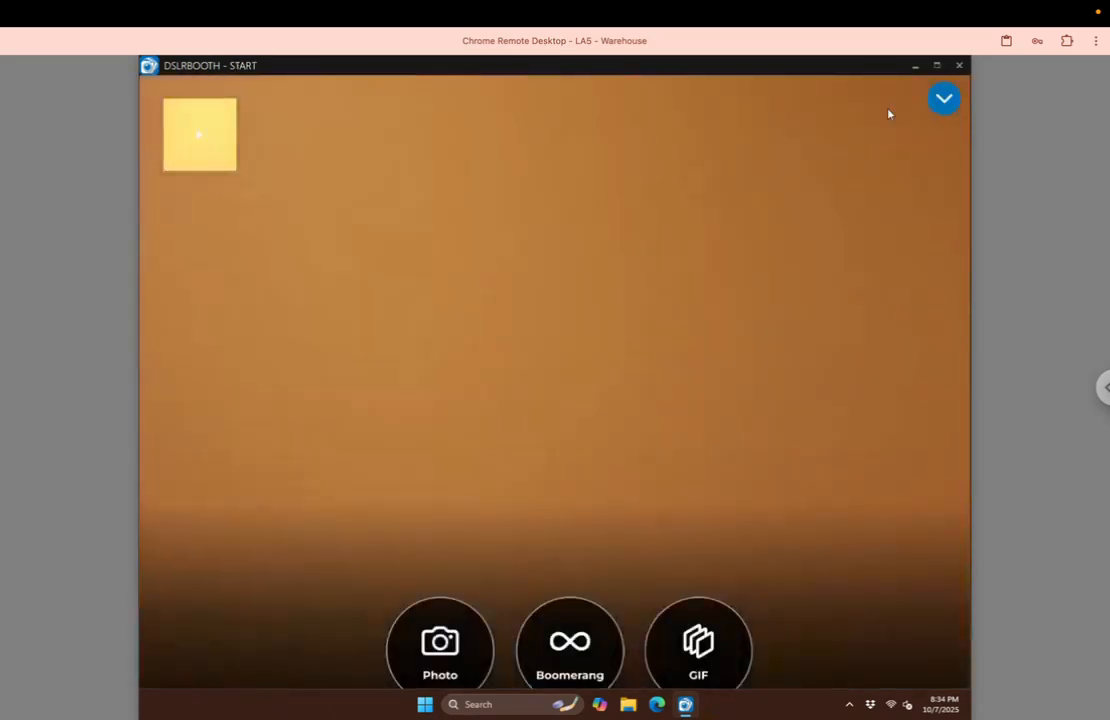
Turn Beauty Filter and Filters off and back on in the event's Effects & Stickers settings.
{"action": "left_click", "coordinate": [943, 100]}
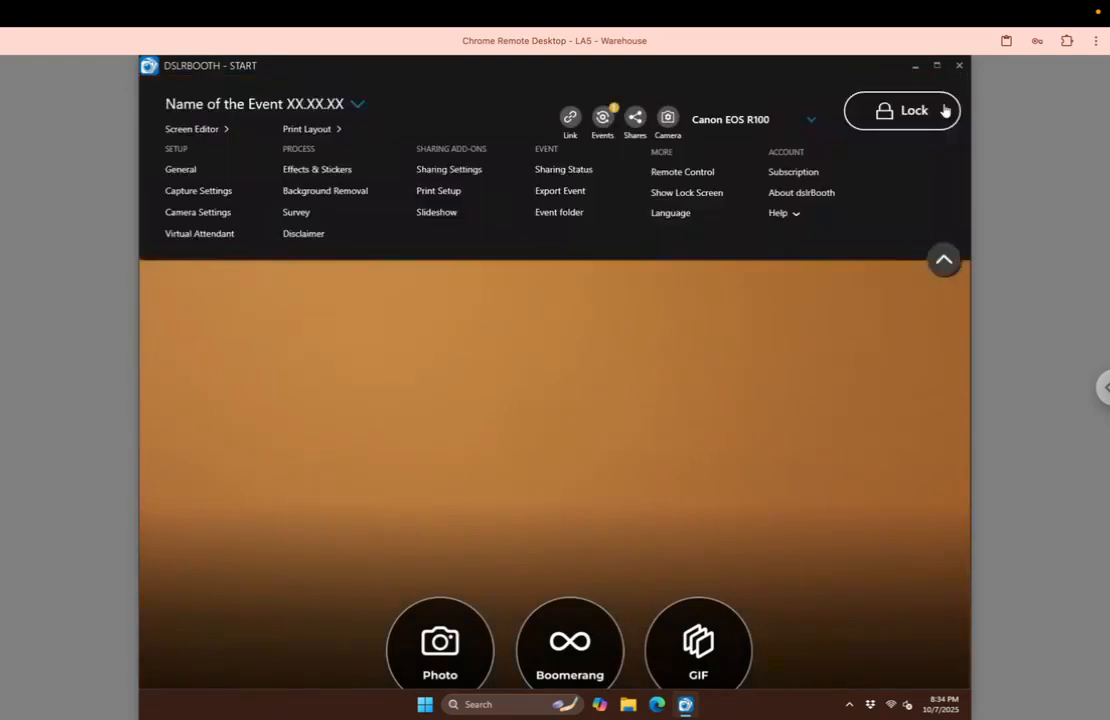
{"action": "left_click", "coordinate": [322, 173]}
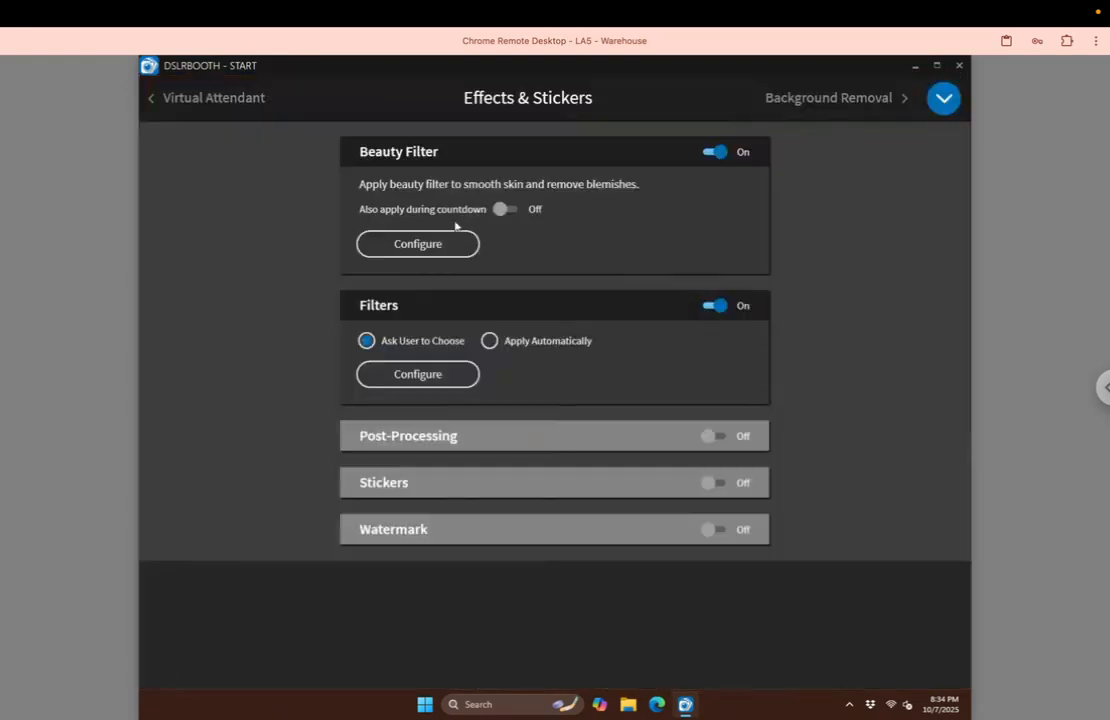
{"action": "left_click", "coordinate": [719, 152]}
{"action": "left_click", "coordinate": [717, 200]}
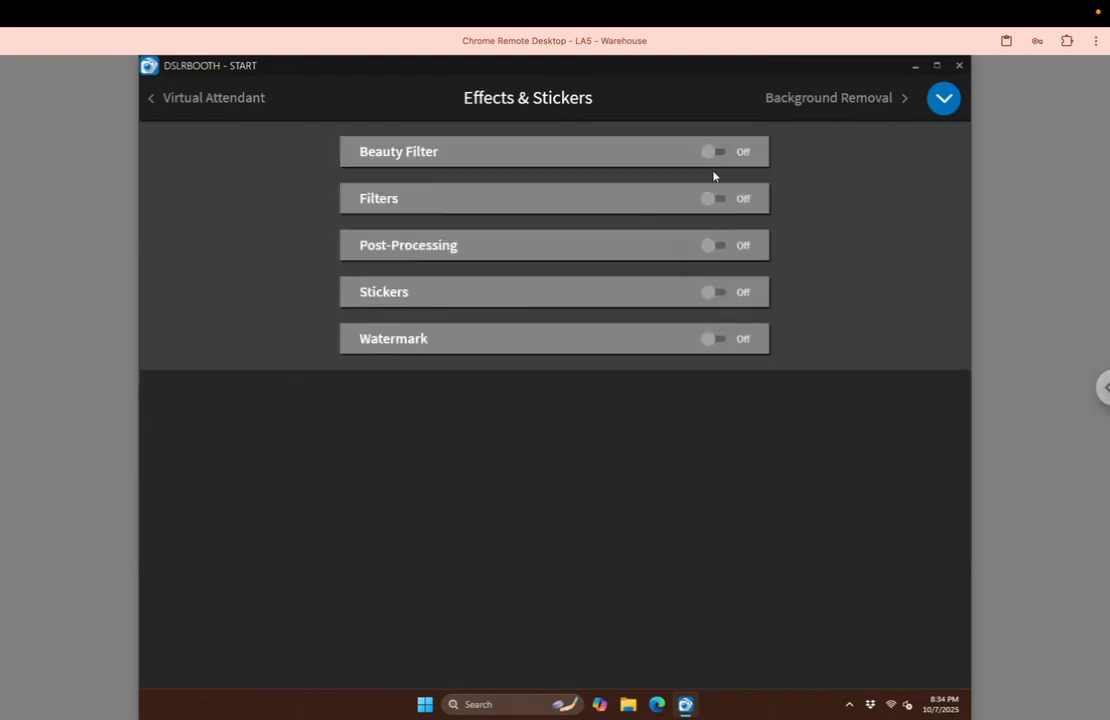
{"action": "left_click", "coordinate": [714, 154]}
{"action": "left_click", "coordinate": [713, 308]}
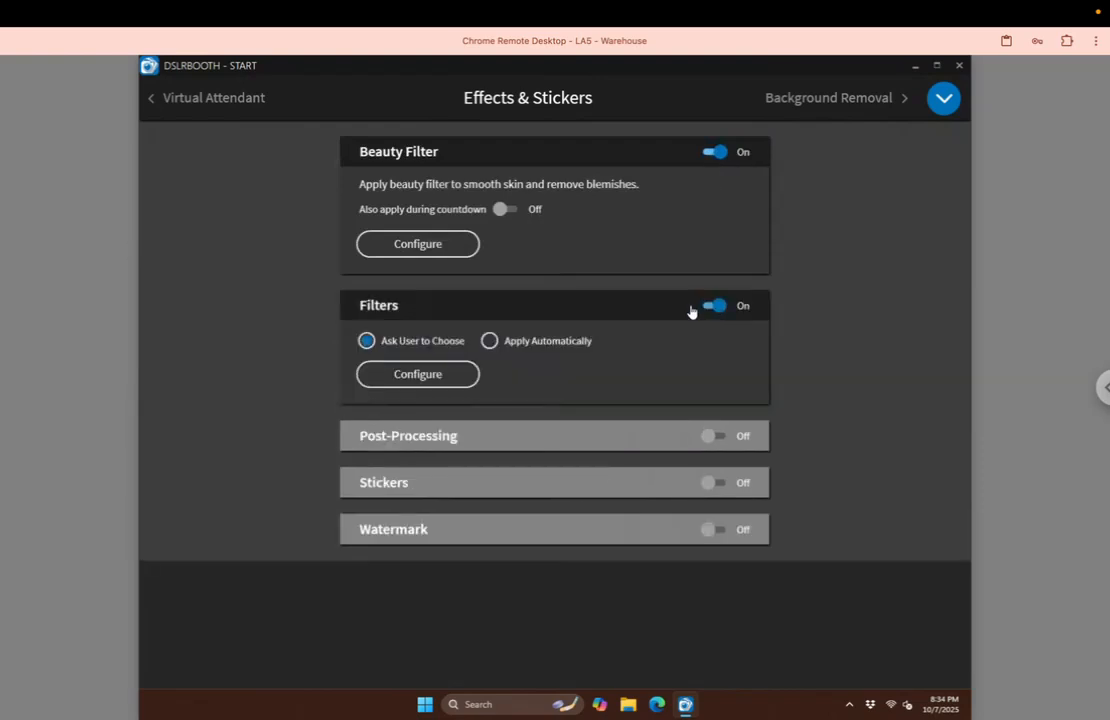
Set Filters to Apply Automatically with only Black & White Glam enabled, and save the filter settings.
{"action": "left_click", "coordinate": [490, 341]}
{"action": "left_click", "coordinate": [450, 377]}
{"action": "left_click", "coordinate": [324, 290]}
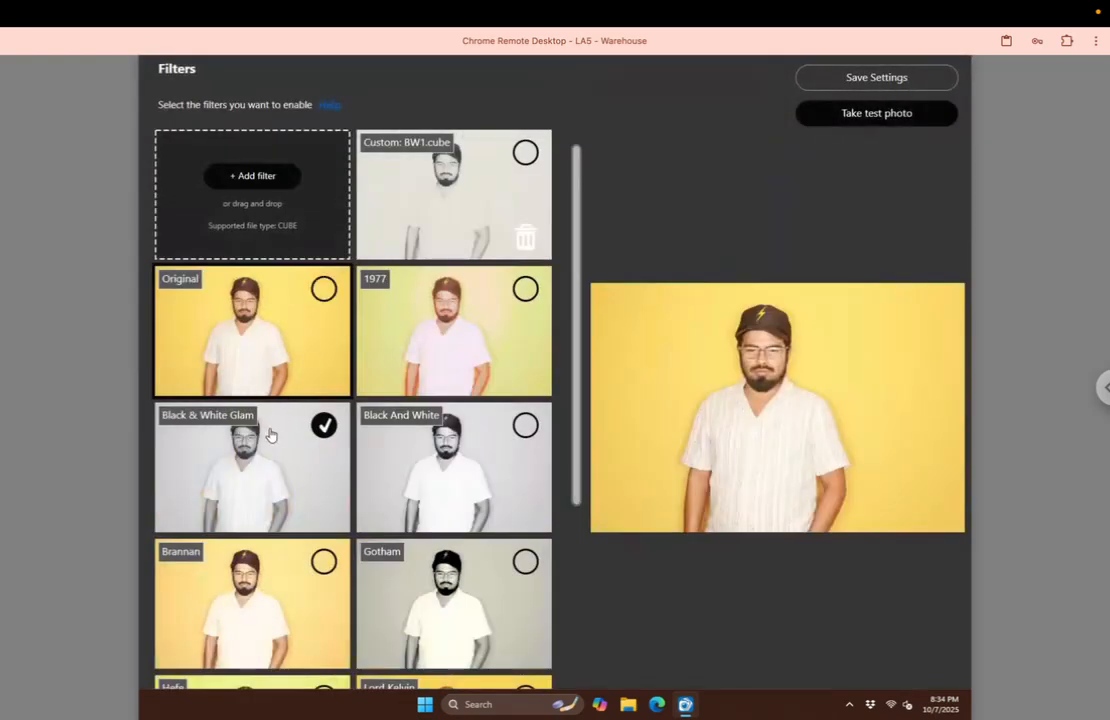
{"action": "left_click", "coordinate": [856, 80]}
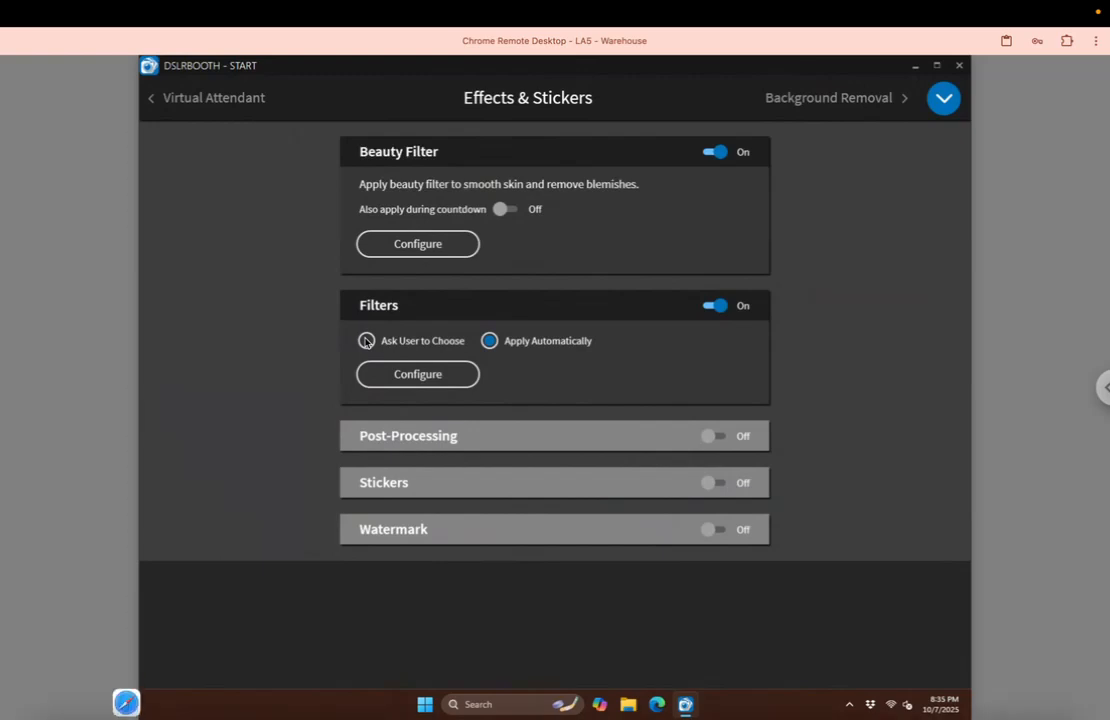
Set Filters to Ask User to Choose with Original and Black & White Glam enabled, save the settings, and launch the event.
{"action": "left_click", "coordinate": [366, 341]}
{"action": "left_click", "coordinate": [421, 378]}
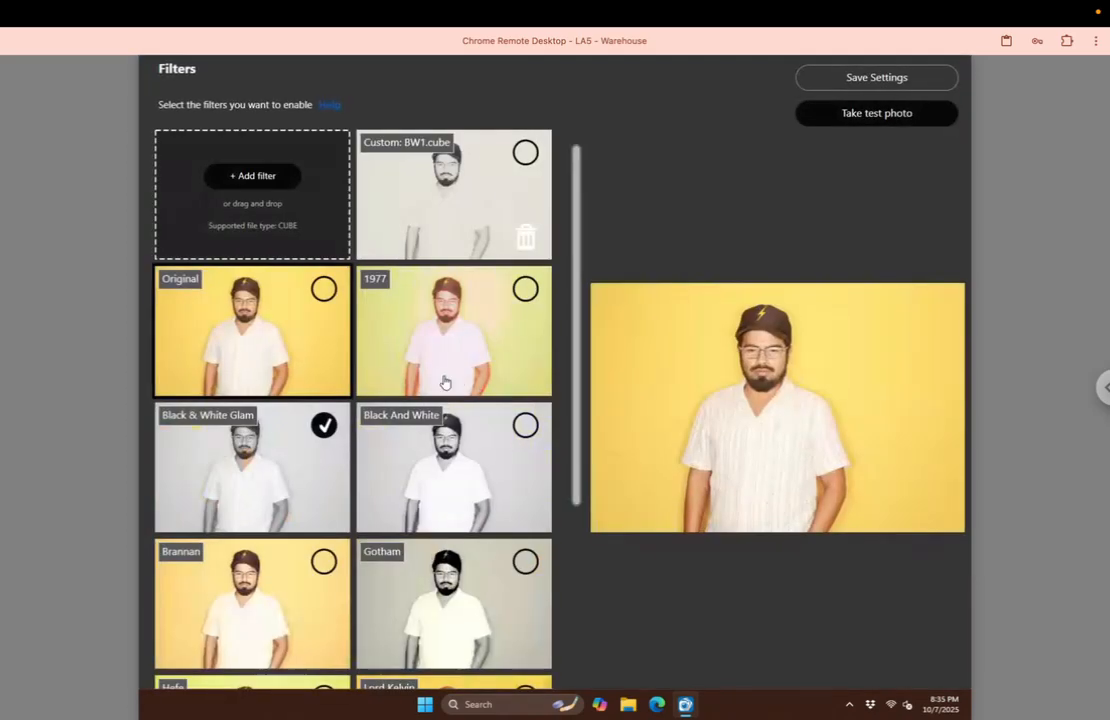
{"action": "left_click", "coordinate": [322, 290]}
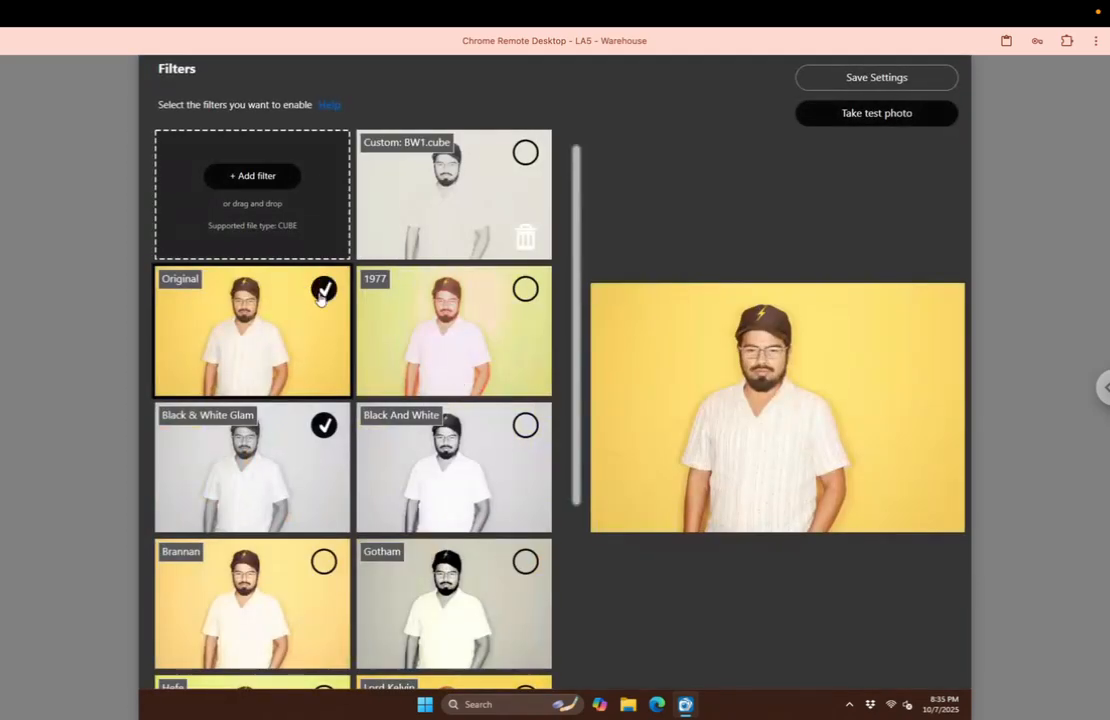
{"action": "left_click", "coordinate": [932, 79]}
{"action": "left_click", "coordinate": [916, 66]}
{"action": "left_click", "coordinate": [683, 705]}
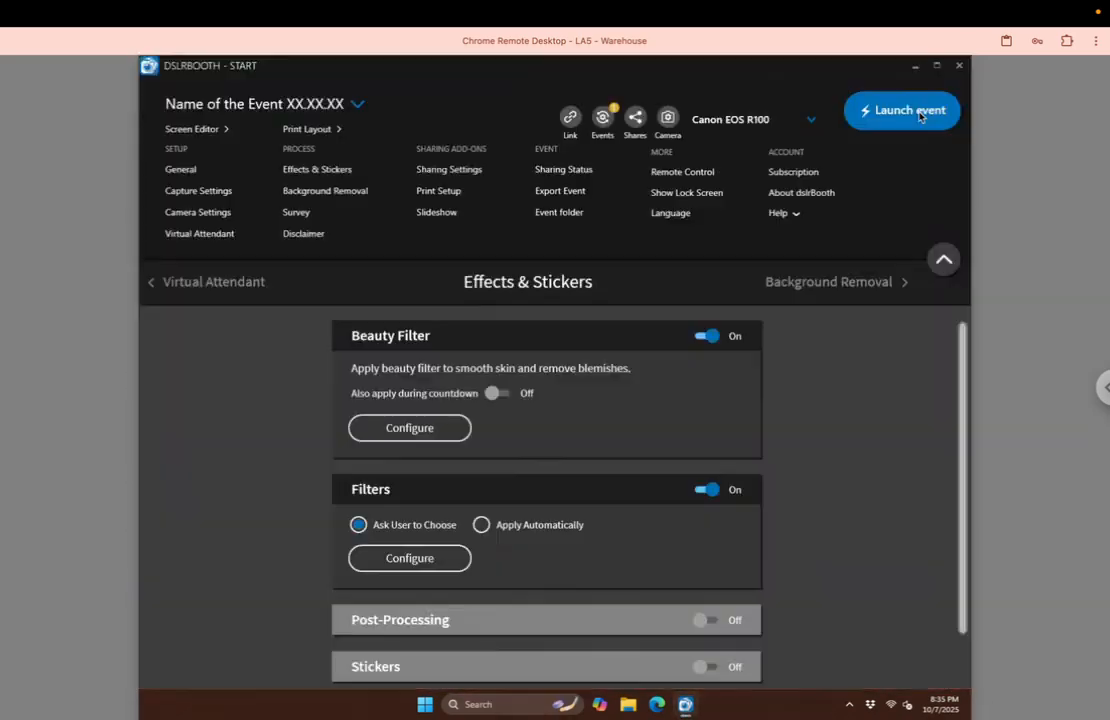
{"action": "left_click", "coordinate": [910, 121]}
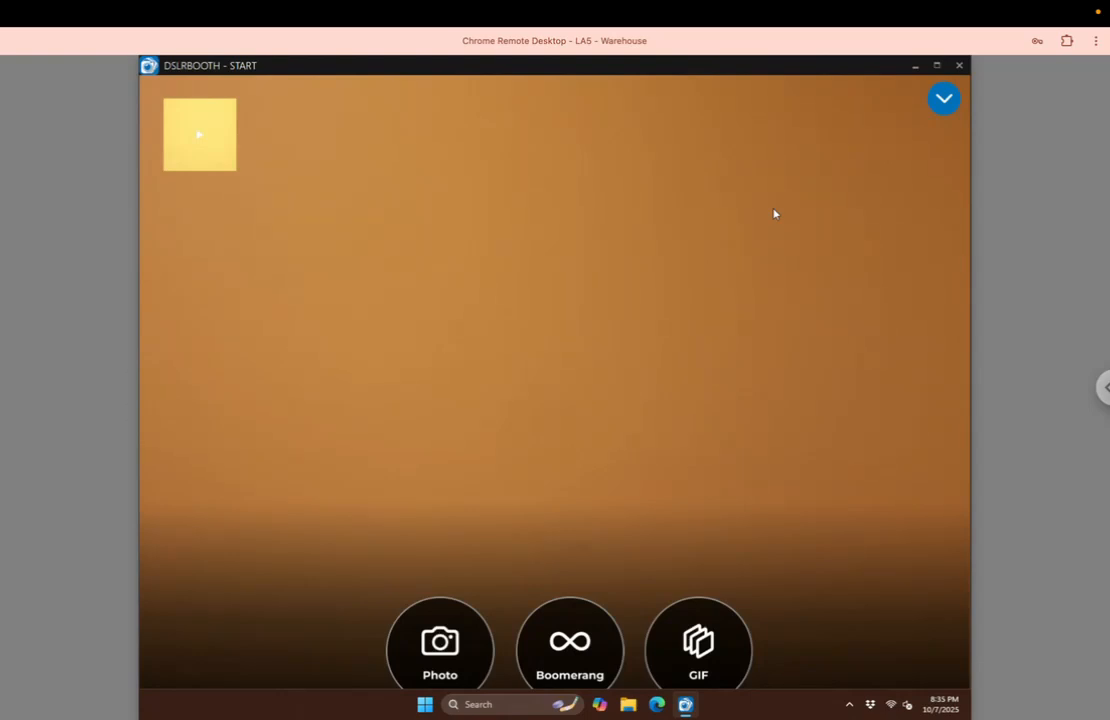
Turn on Background Removal and, for the manual Green Screen settings, sample the yellow backdrop in the test photo as the color to remove.
{"action": "left_click", "coordinate": [944, 101]}
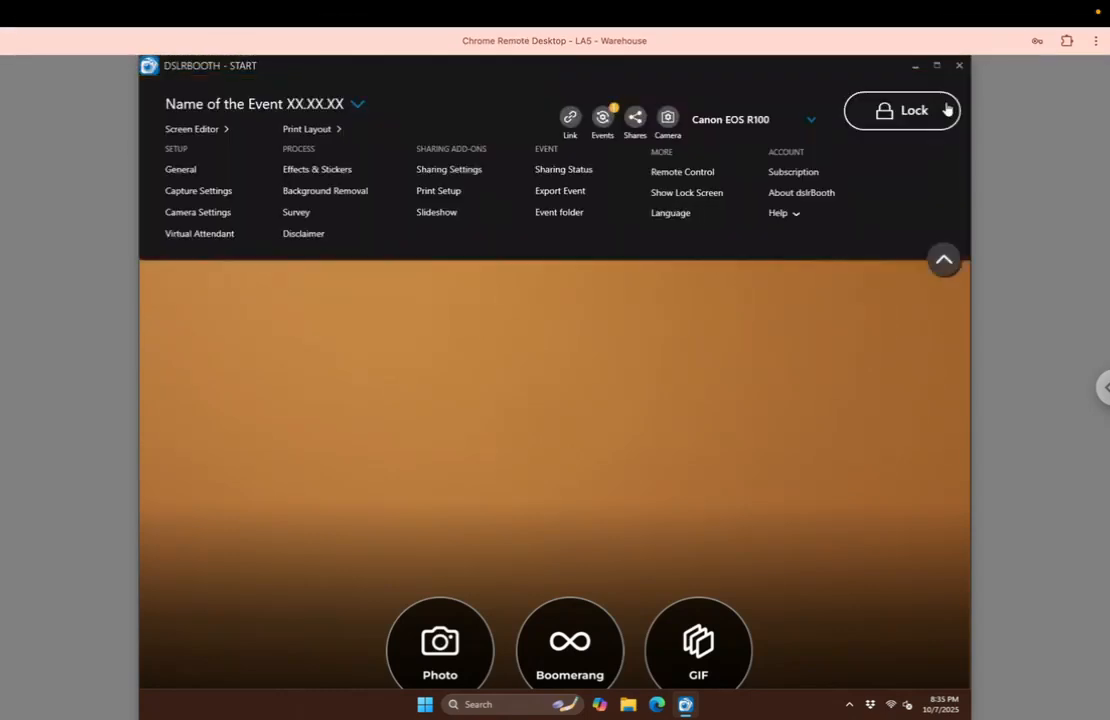
{"action": "left_click", "coordinate": [324, 194]}
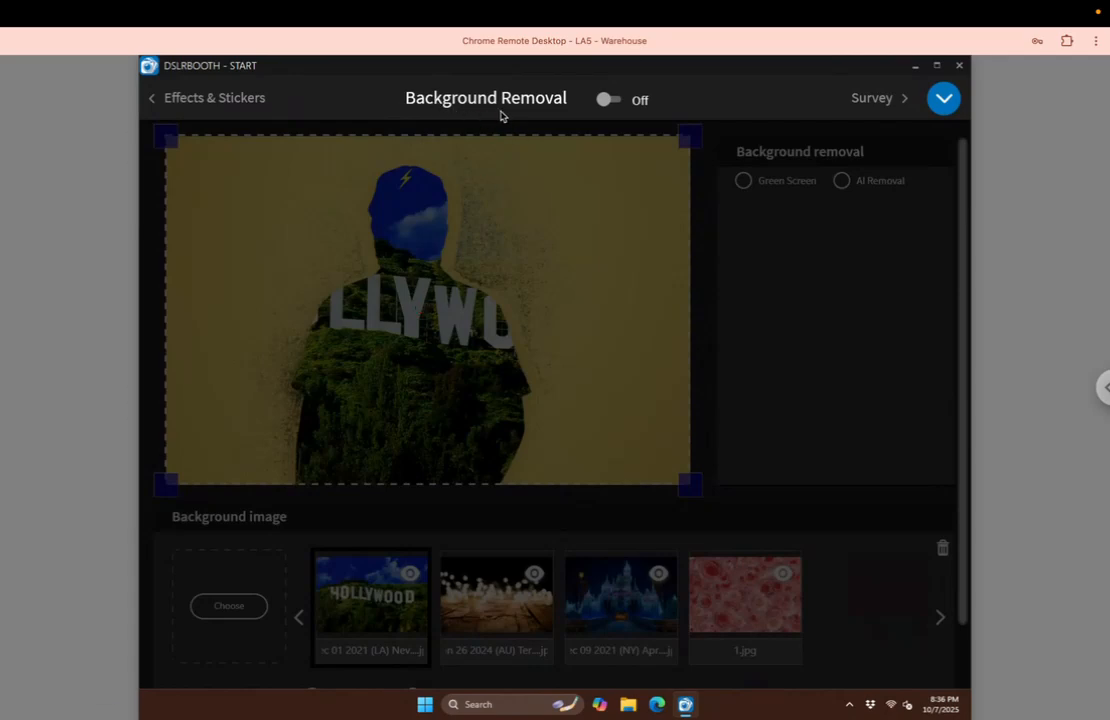
{"action": "left_click", "coordinate": [606, 104]}
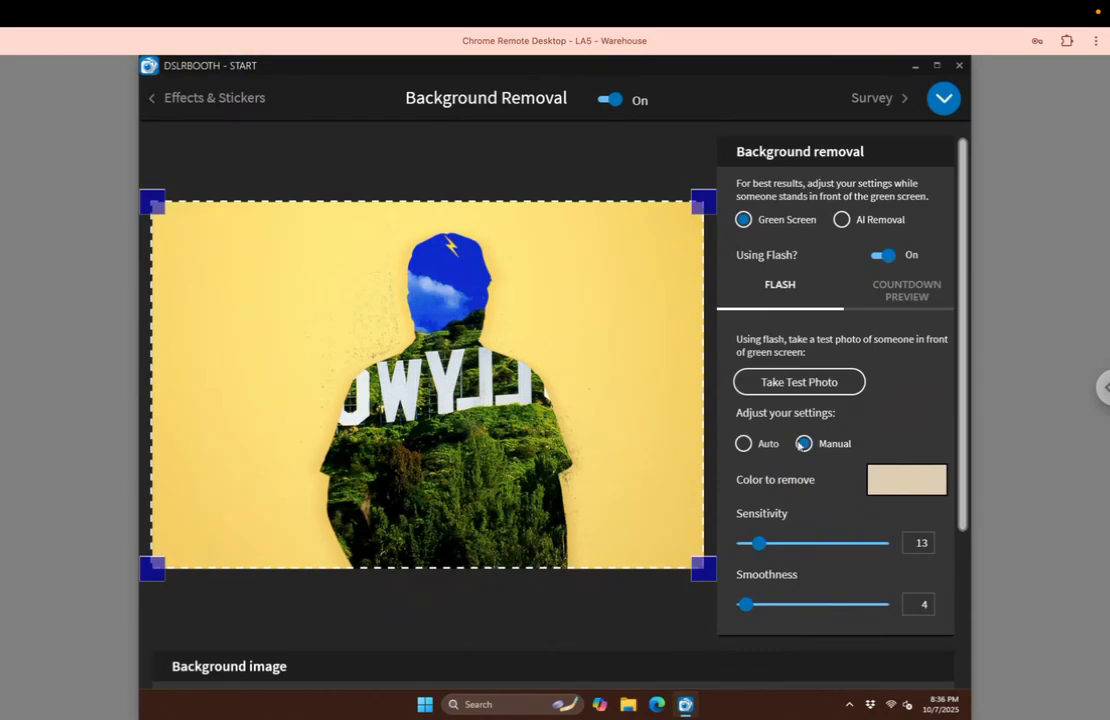
{"action": "left_click", "coordinate": [875, 485]}
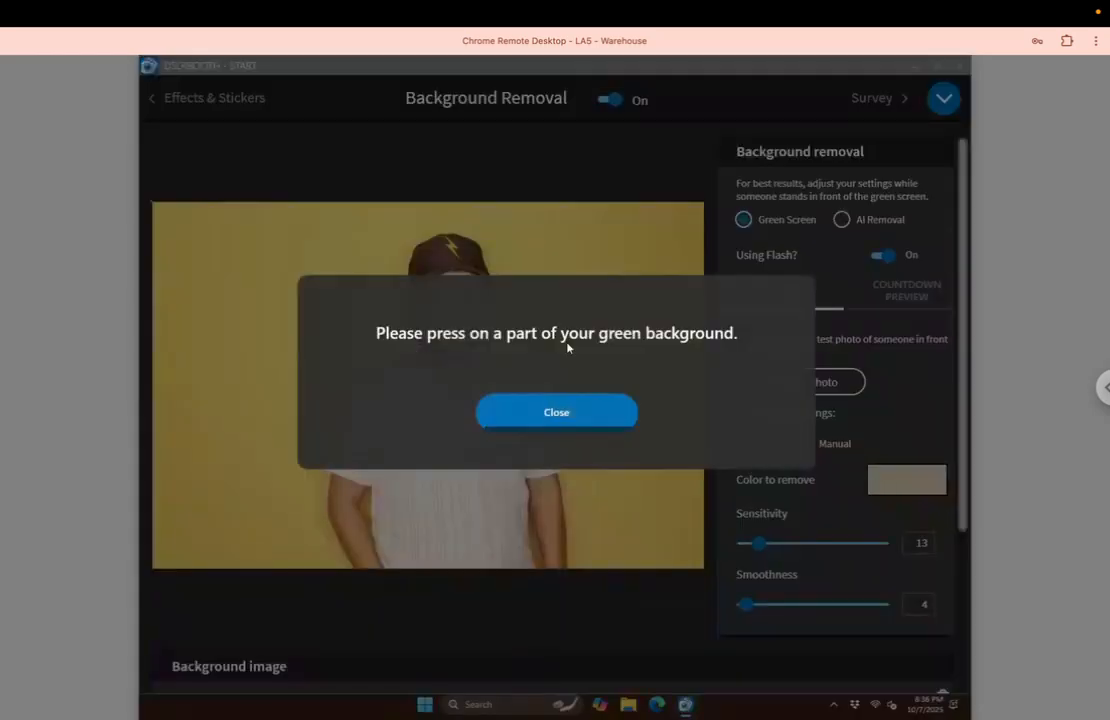
{"action": "left_click", "coordinate": [536, 423]}
{"action": "left_click", "coordinate": [244, 312]}
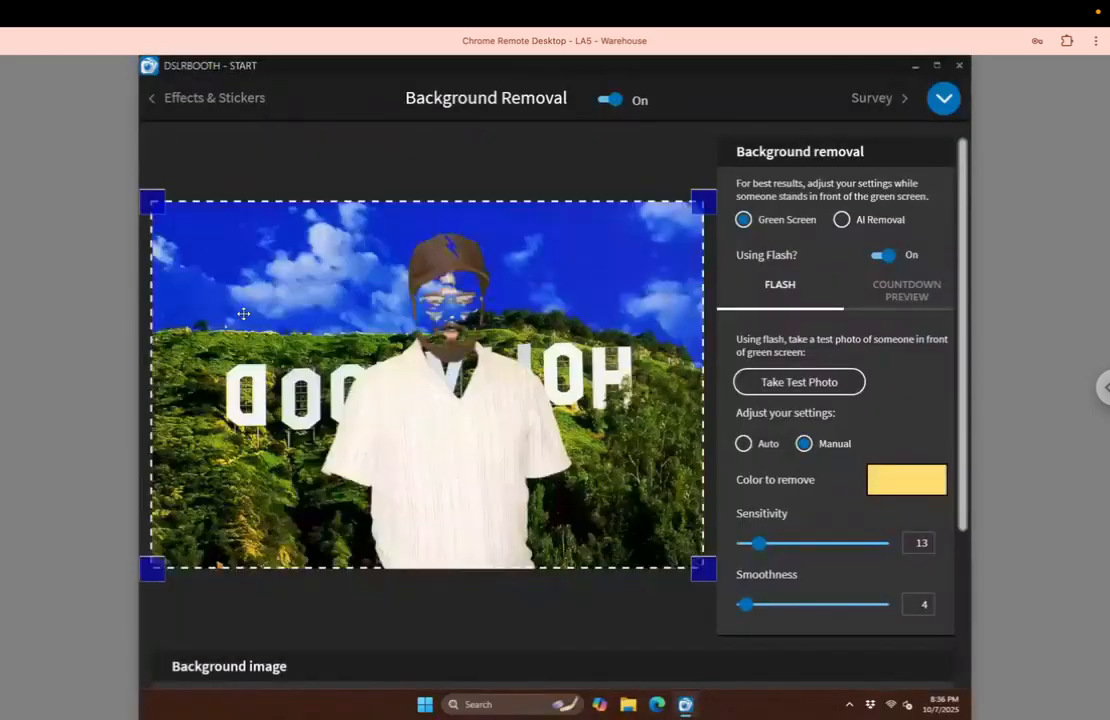
Set the green screen Sensitivity to 5 and Smoothness to 5.
{"action": "left_click_drag", "start_coordinate": [759, 543], "coordinate": [746, 545]}
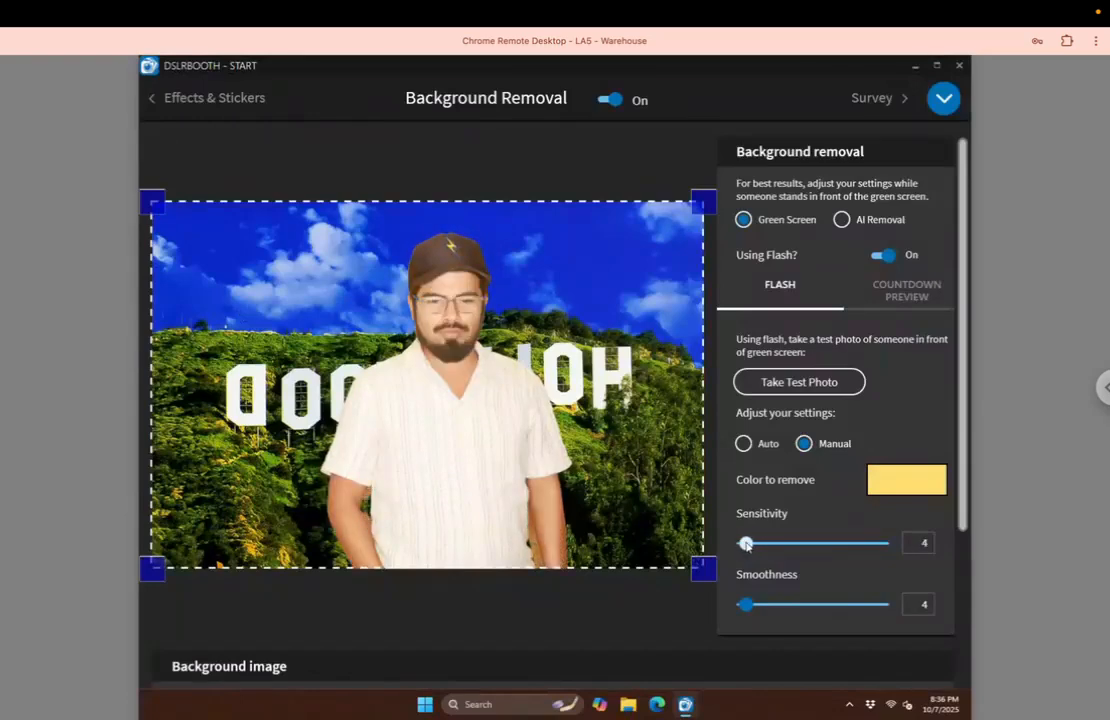
{"action": "mouse_move", "coordinate": [745, 604]}
{"action": "left_mouse_down"}
{"action": "mouse_move", "coordinate": [764, 605]}
{"action": "mouse_move", "coordinate": [748, 607]}
{"action": "left_mouse_up"}
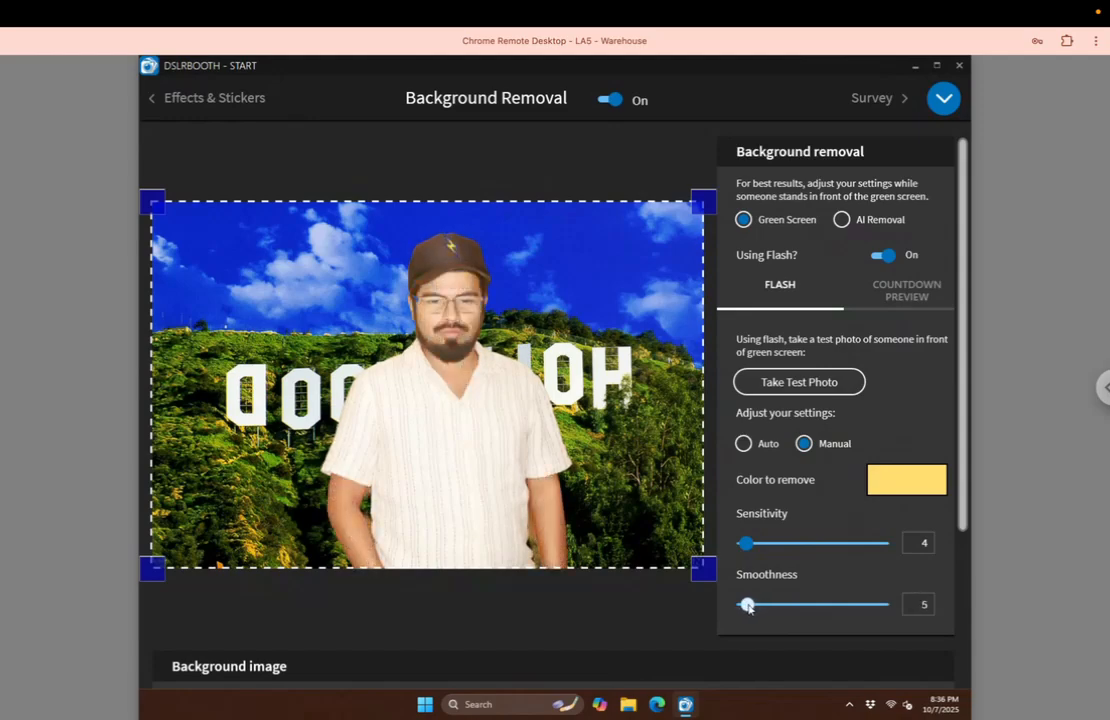
{"action": "left_click_drag", "start_coordinate": [745, 543], "coordinate": [738, 544]}
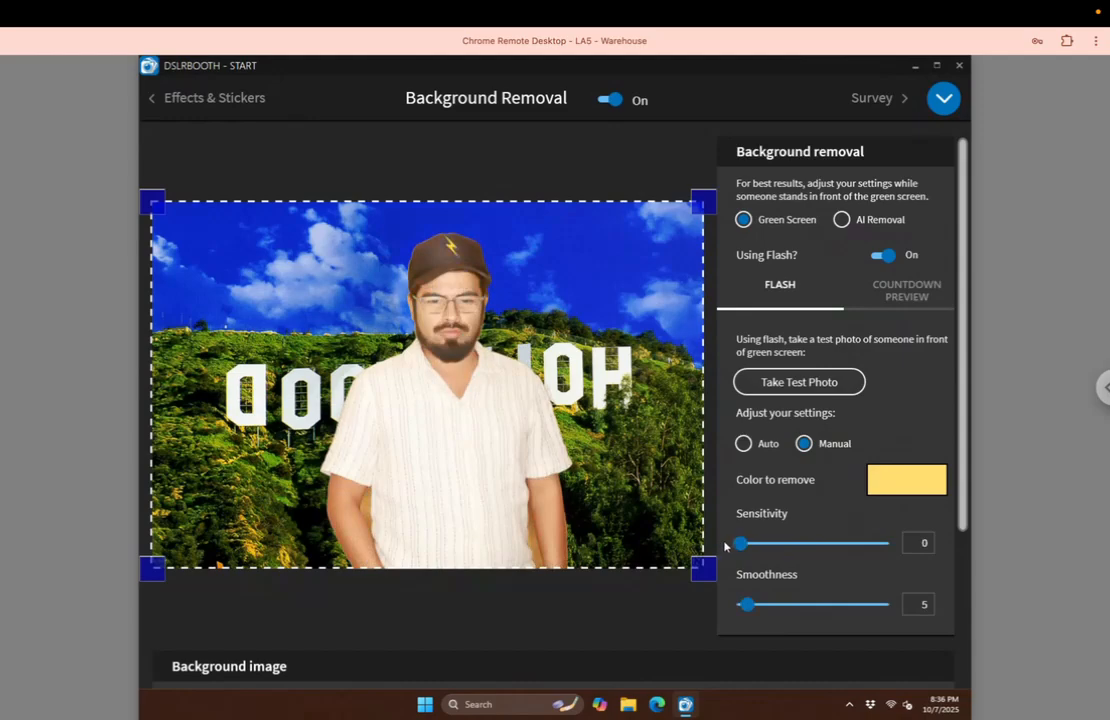
{"action": "mouse_move", "coordinate": [740, 544]}
{"action": "left_mouse_down"}
{"action": "mouse_move", "coordinate": [786, 543]}
{"action": "mouse_move", "coordinate": [747, 543]}
{"action": "left_mouse_up"}
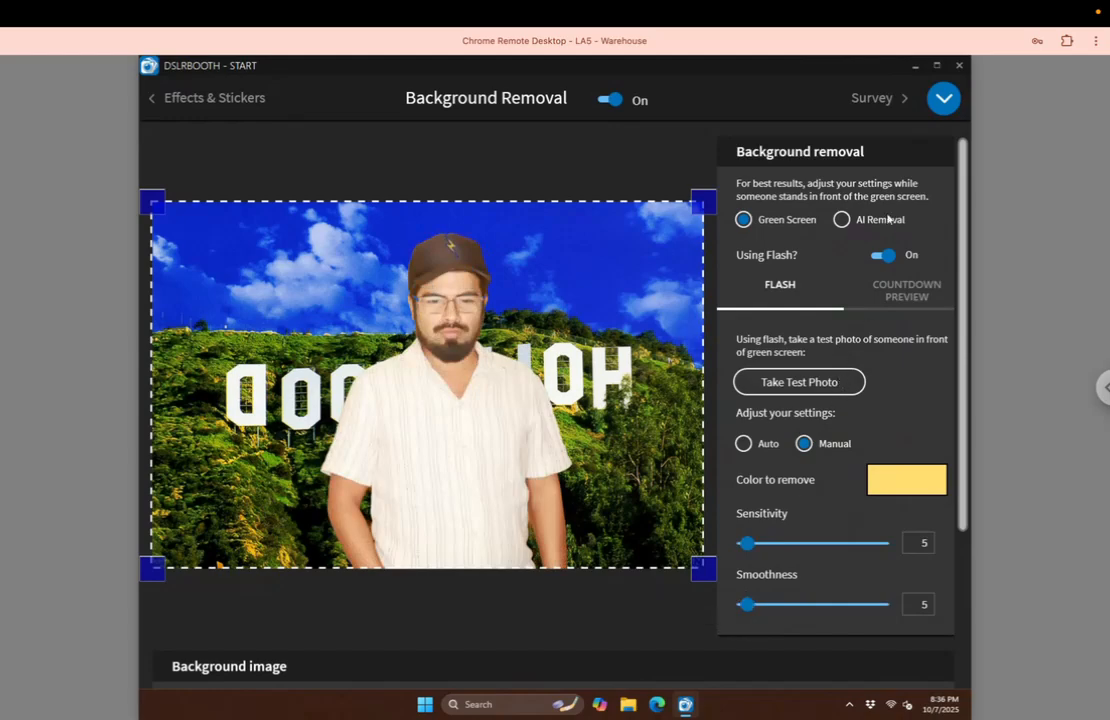
Compare the Auto and Manual green screen adjustments on the test photo, and switch the background removal method to AI Removal.
{"action": "left_click", "coordinate": [744, 444]}
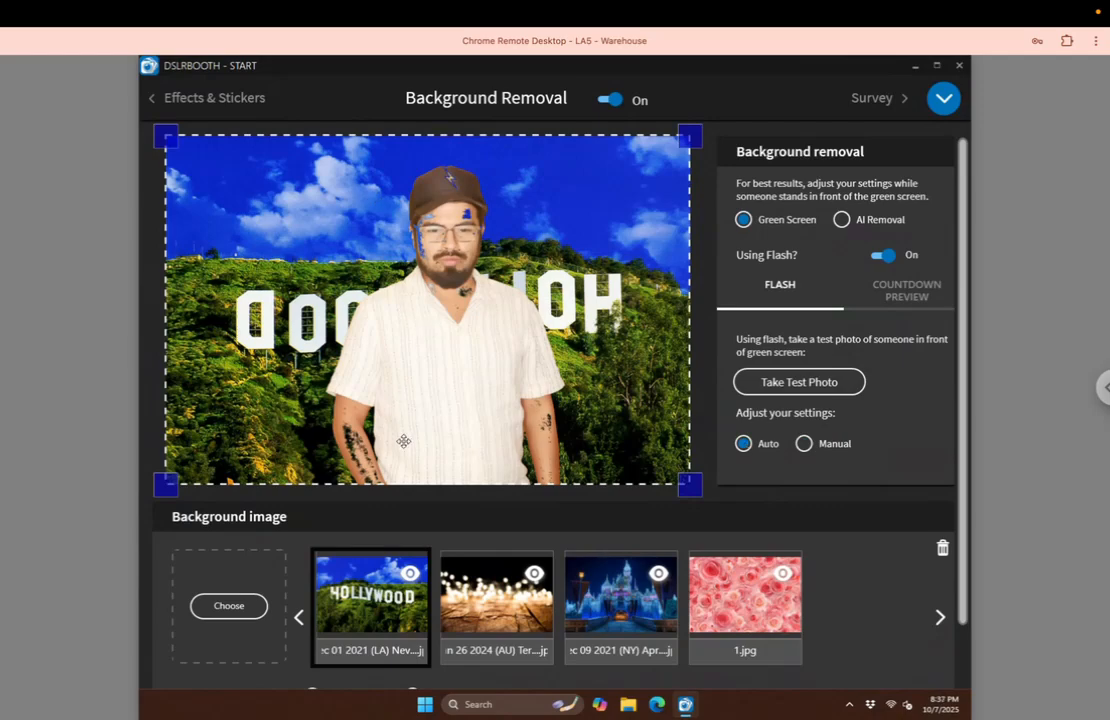
{"action": "left_click", "coordinate": [803, 444]}
{"action": "left_click_drag", "start_coordinate": [747, 545], "coordinate": [747, 545]}
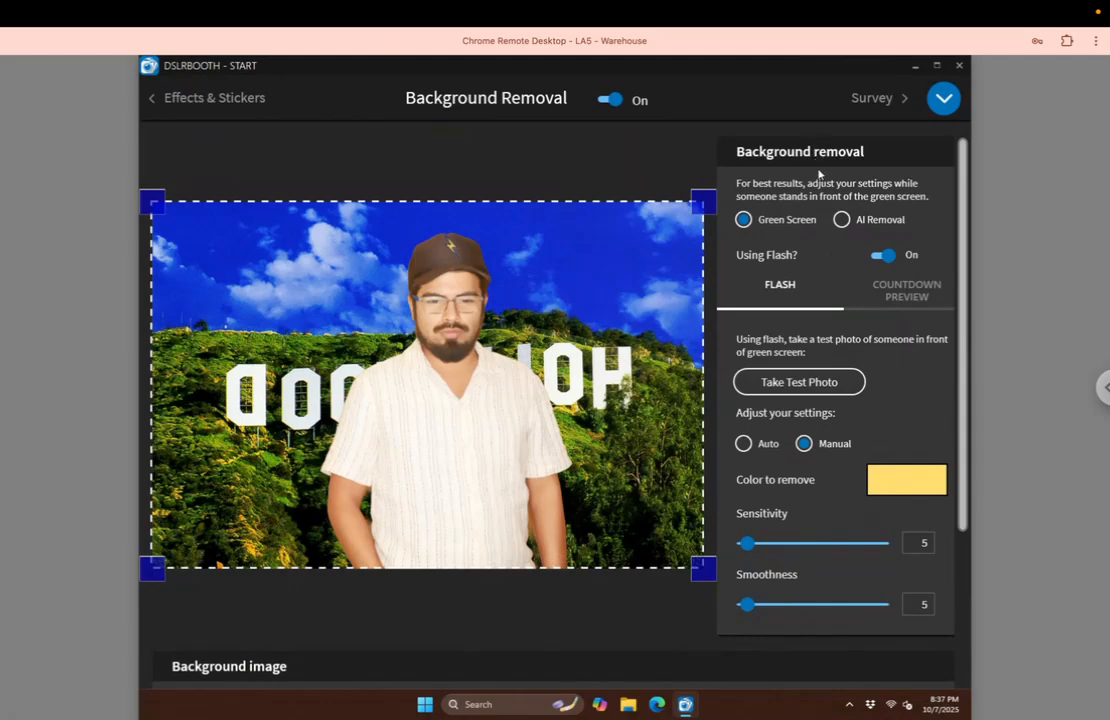
{"action": "left_click", "coordinate": [841, 219]}
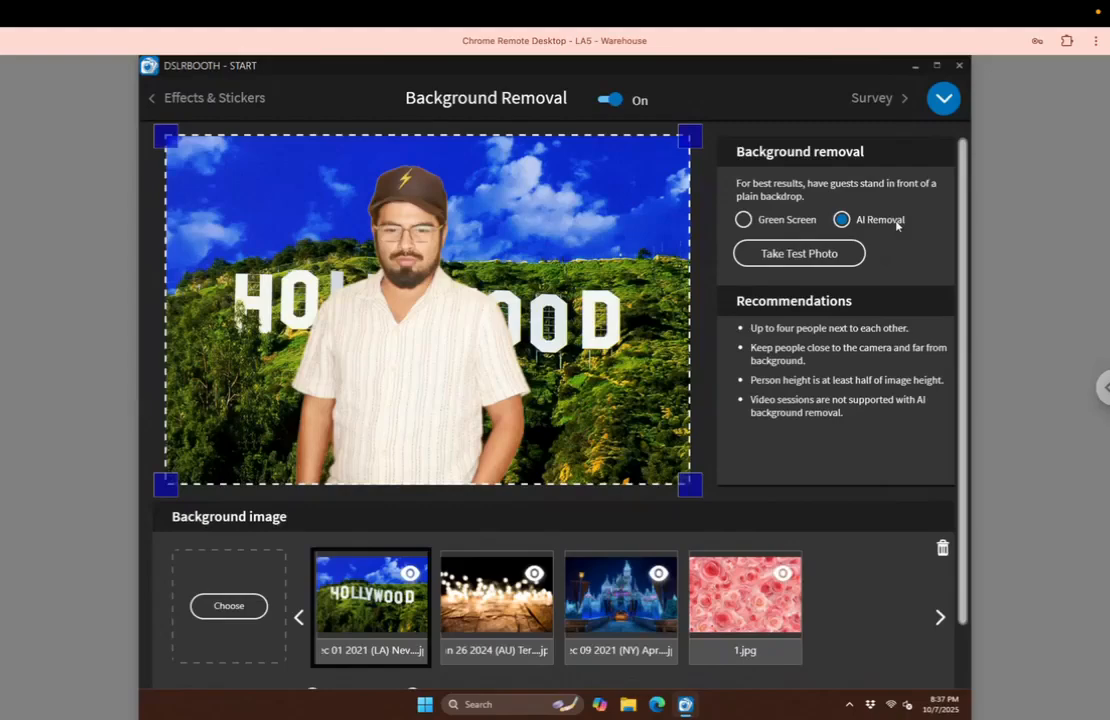
Compare the string lights, castle, pink roses and Hollywood background images behind the guest in the test photo.
{"action": "left_click", "coordinate": [497, 595]}
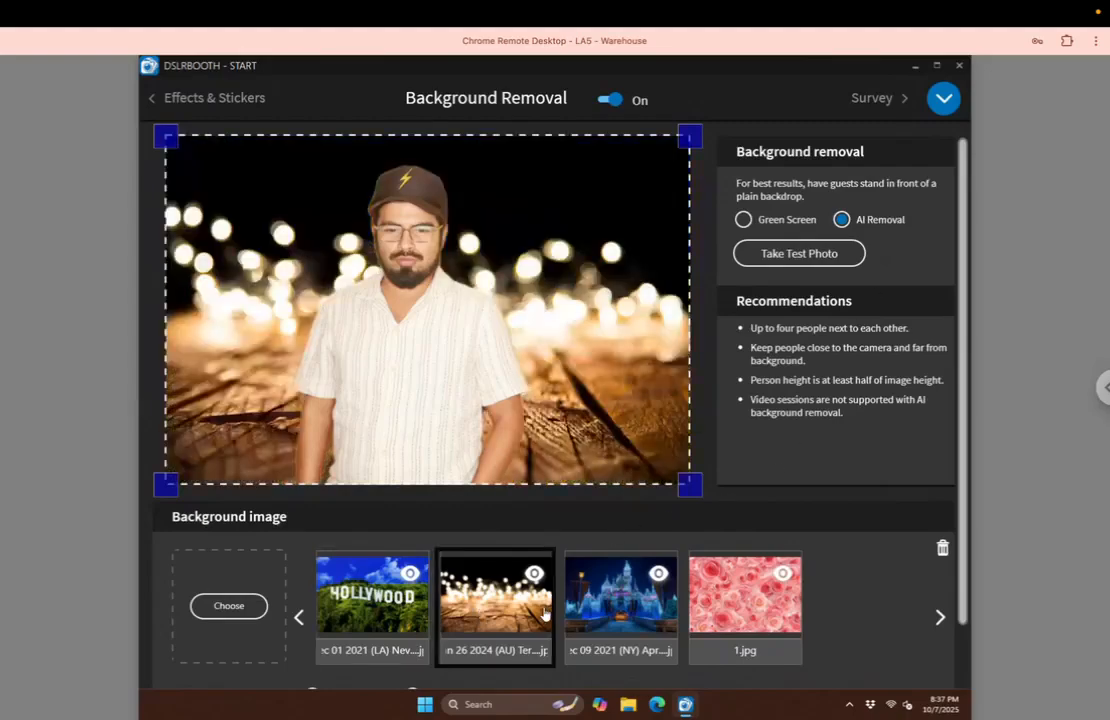
{"action": "left_click", "coordinate": [628, 614]}
{"action": "left_click", "coordinate": [719, 609]}
{"action": "left_click", "coordinate": [629, 611]}
{"action": "left_click", "coordinate": [497, 605]}
{"action": "left_click", "coordinate": [375, 612]}
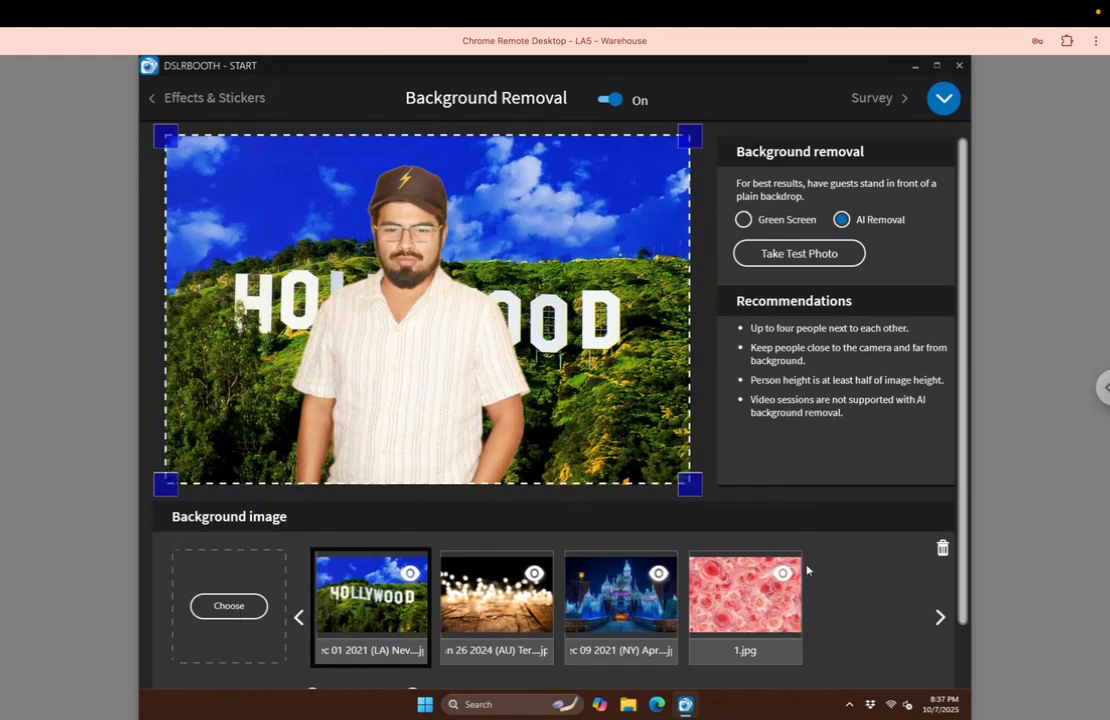
Delete the pink roses background 1.jpg from the event's background images.
{"action": "left_click", "coordinate": [745, 615]}
{"action": "left_click", "coordinate": [942, 550]}
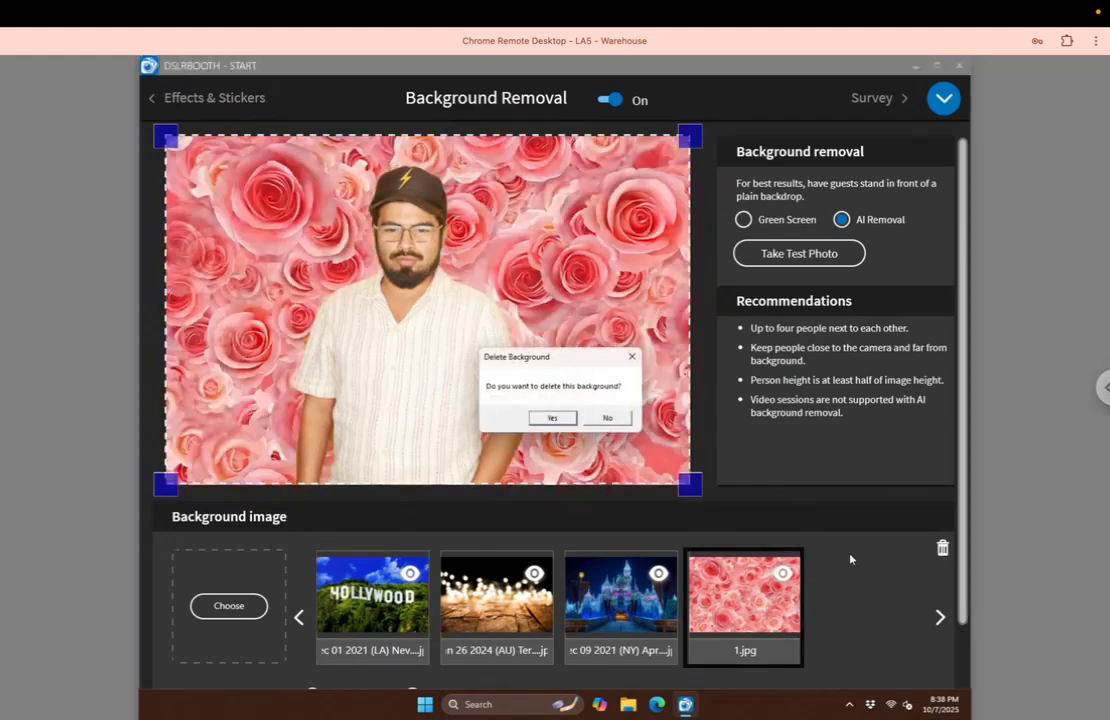
{"action": "left_click", "coordinate": [552, 417]}
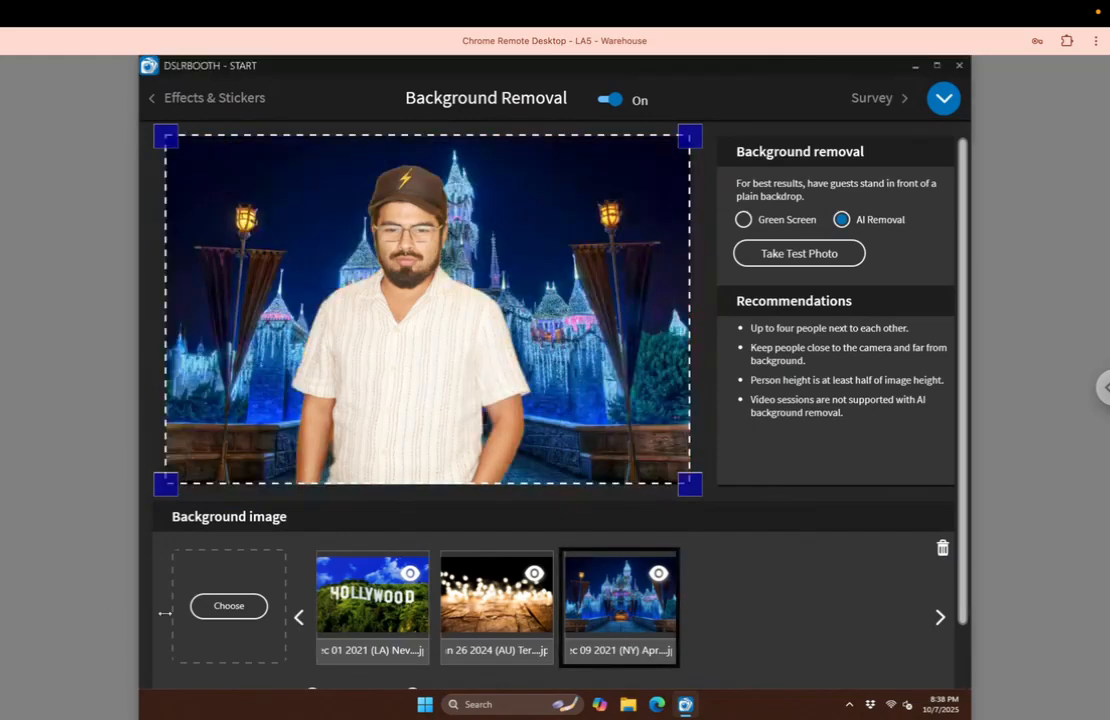
Start adding a new background image and look through the library of green screen backgrounds.
{"action": "left_click", "coordinate": [231, 607]}
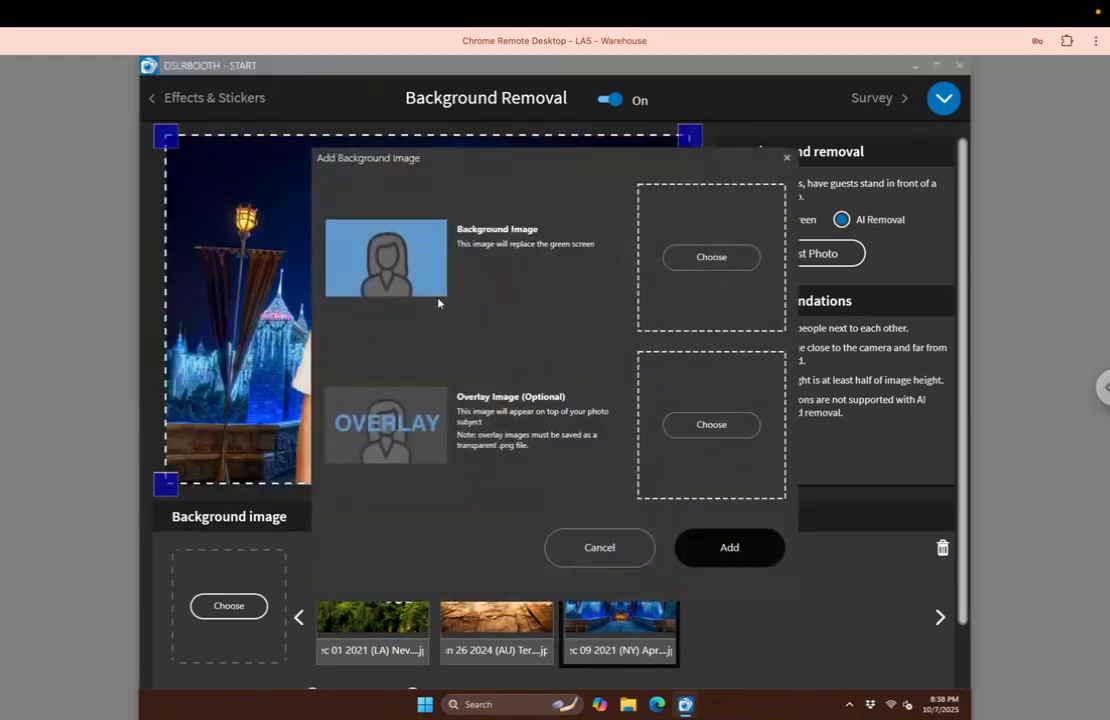
{"action": "left_click", "coordinate": [711, 257]}
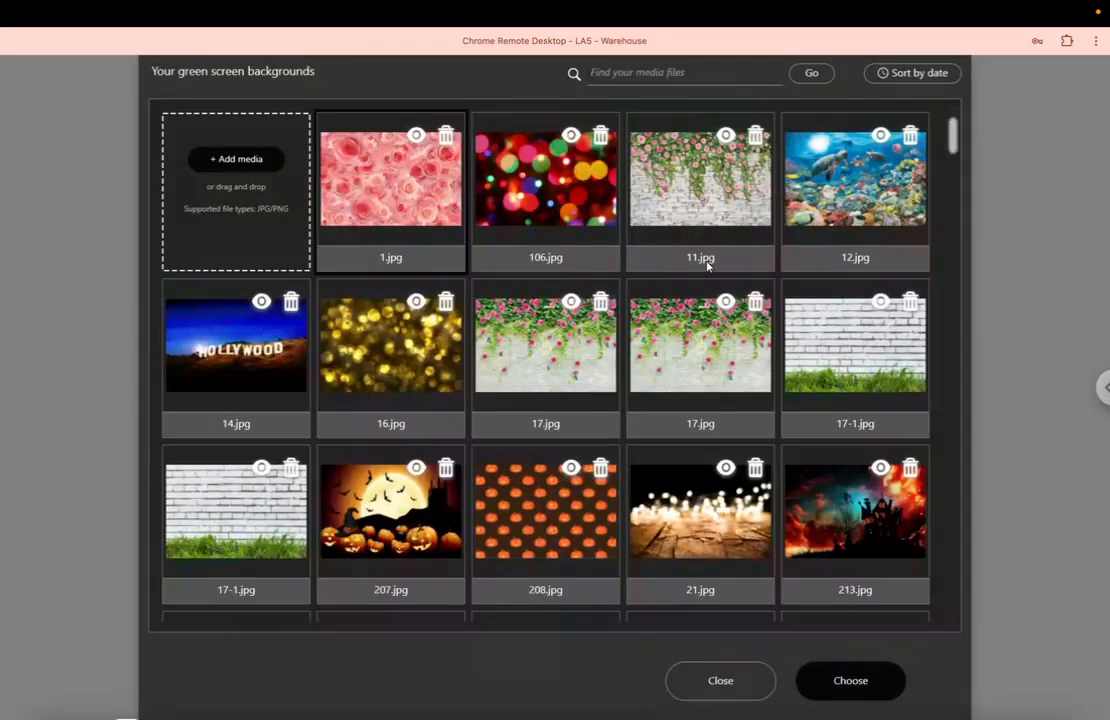
{"action": "scroll", "coordinate": [553, 391], "scroll_direction": "down", "scroll_amount": 15}
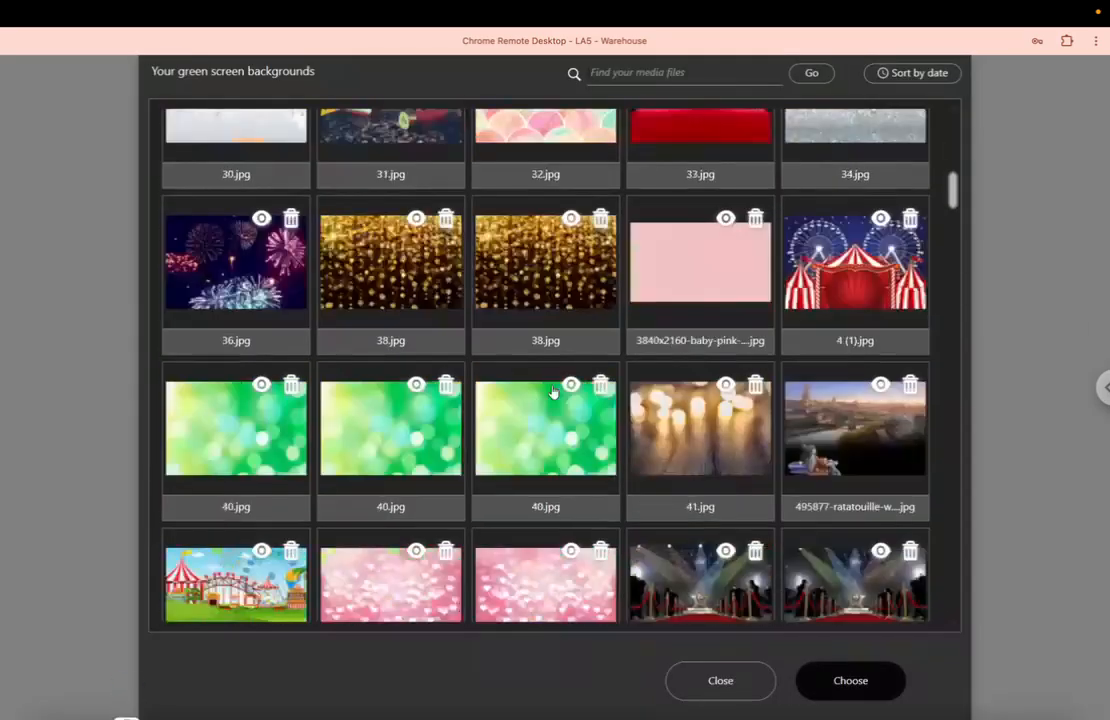
{"action": "scroll", "coordinate": [553, 391], "scroll_direction": "down", "scroll_amount": 5}
{"action": "scroll", "coordinate": [553, 391], "scroll_direction": "up", "scroll_amount": 15}
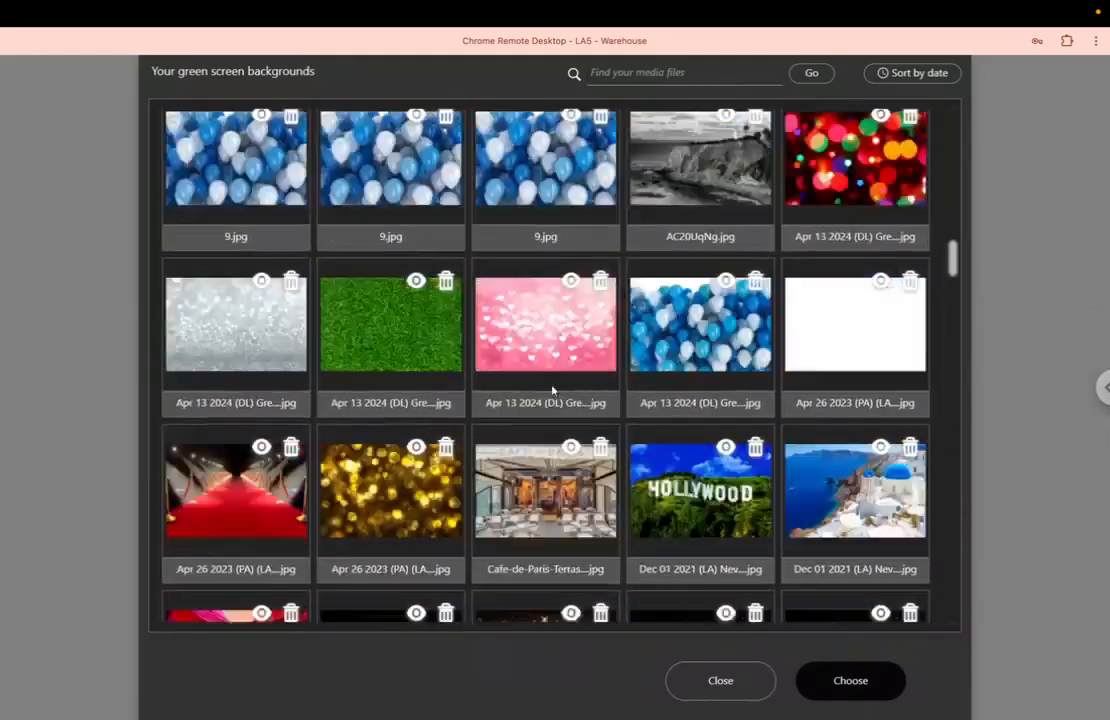
{"action": "scroll", "coordinate": [553, 387], "scroll_direction": "up", "scroll_amount": 5}
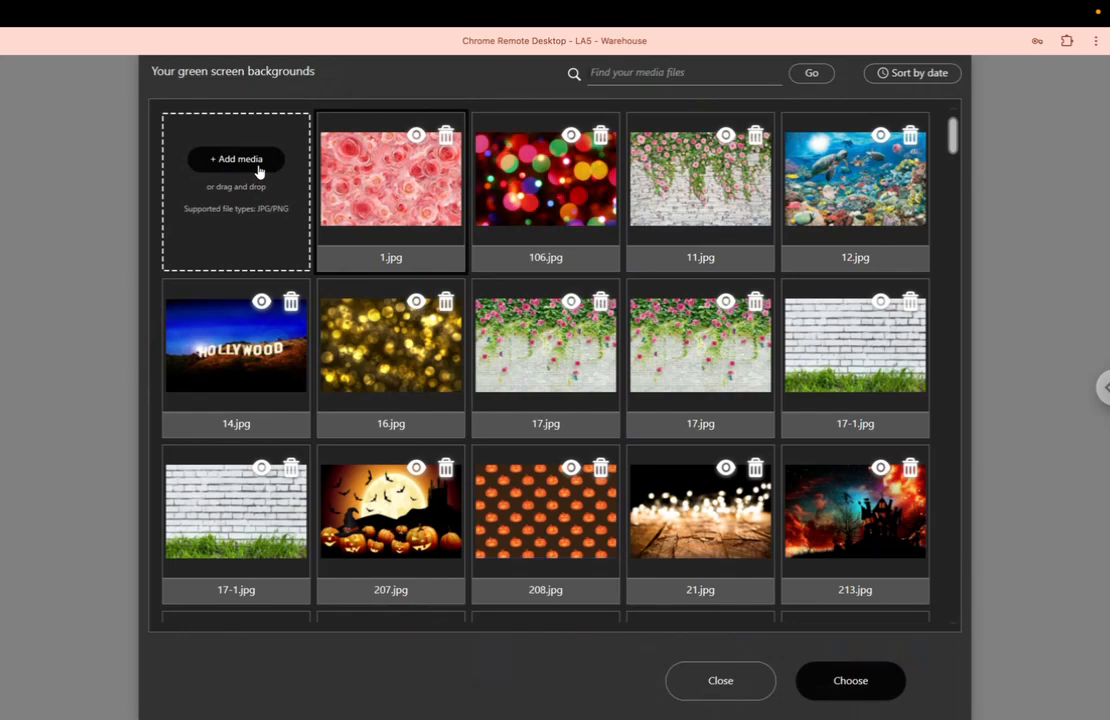
{"action": "left_click", "coordinate": [258, 162]}
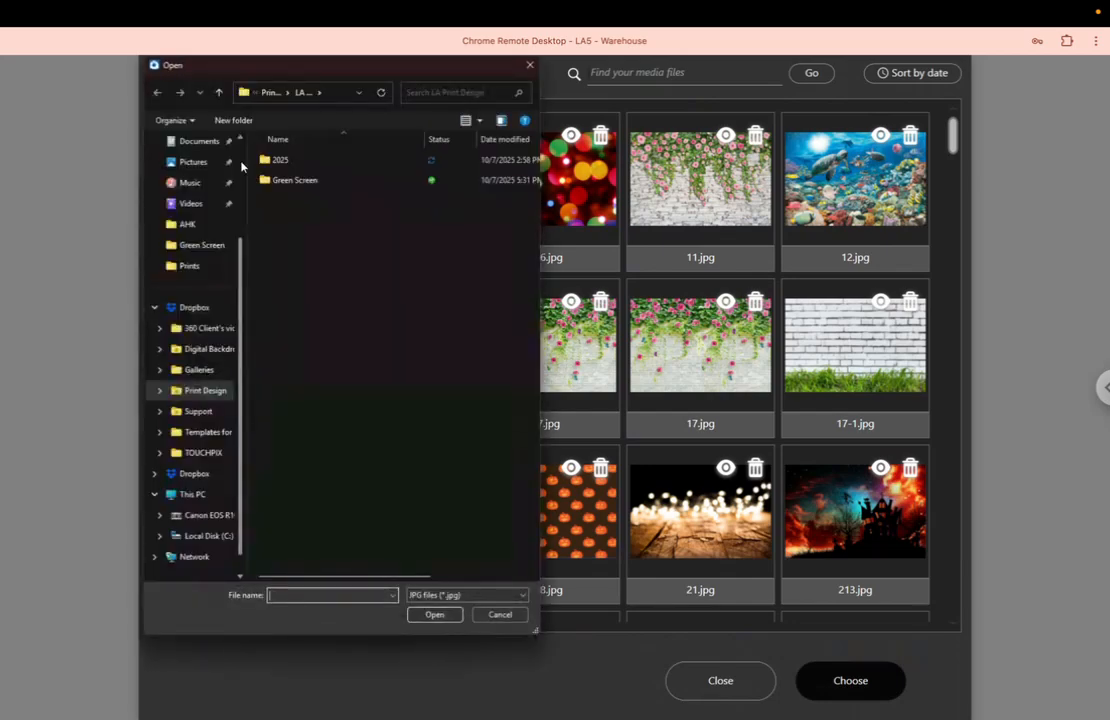
{"action": "left_click", "coordinate": [201, 391]}
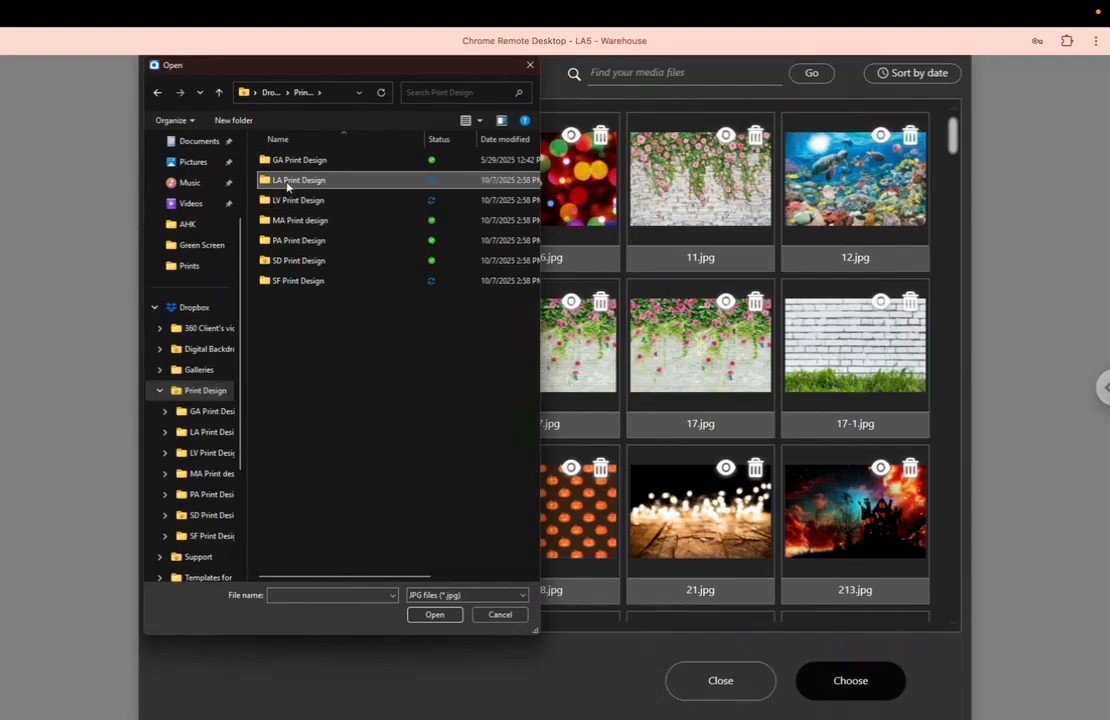
{"action": "double_click", "coordinate": [288, 183]}
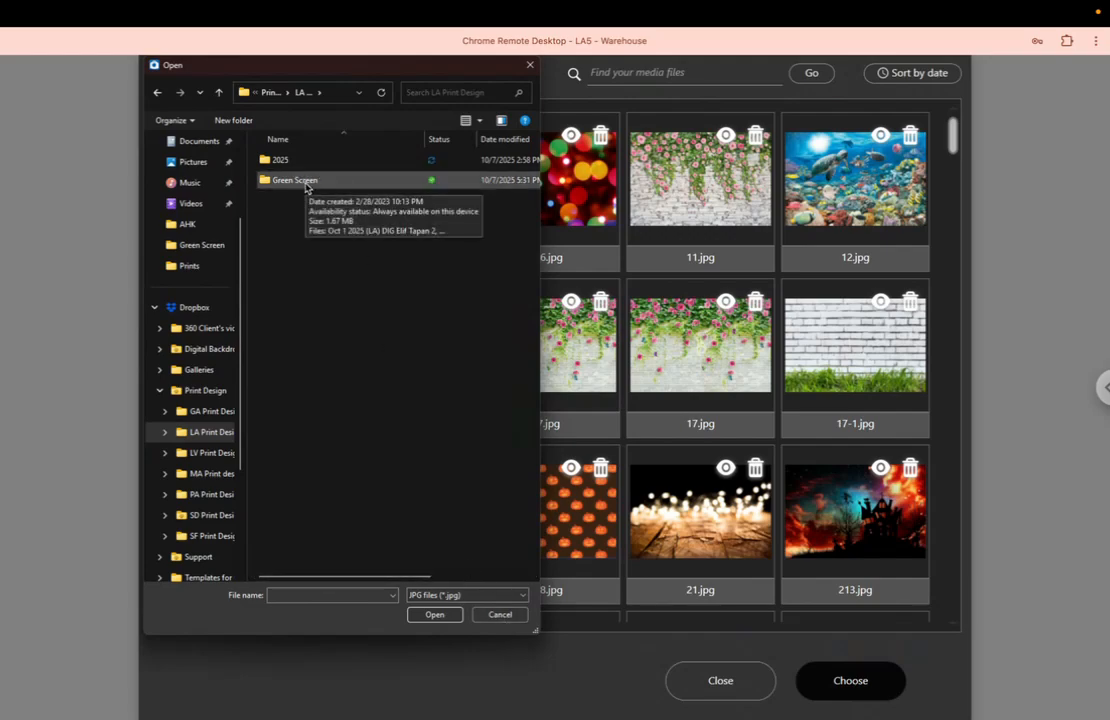
{"action": "left_click", "coordinate": [497, 617]}
Add the green grass image from the library as a background without an overlay, and launch the event.
{"action": "scroll", "coordinate": [549, 341], "scroll_direction": "down", "scroll_amount": 15}
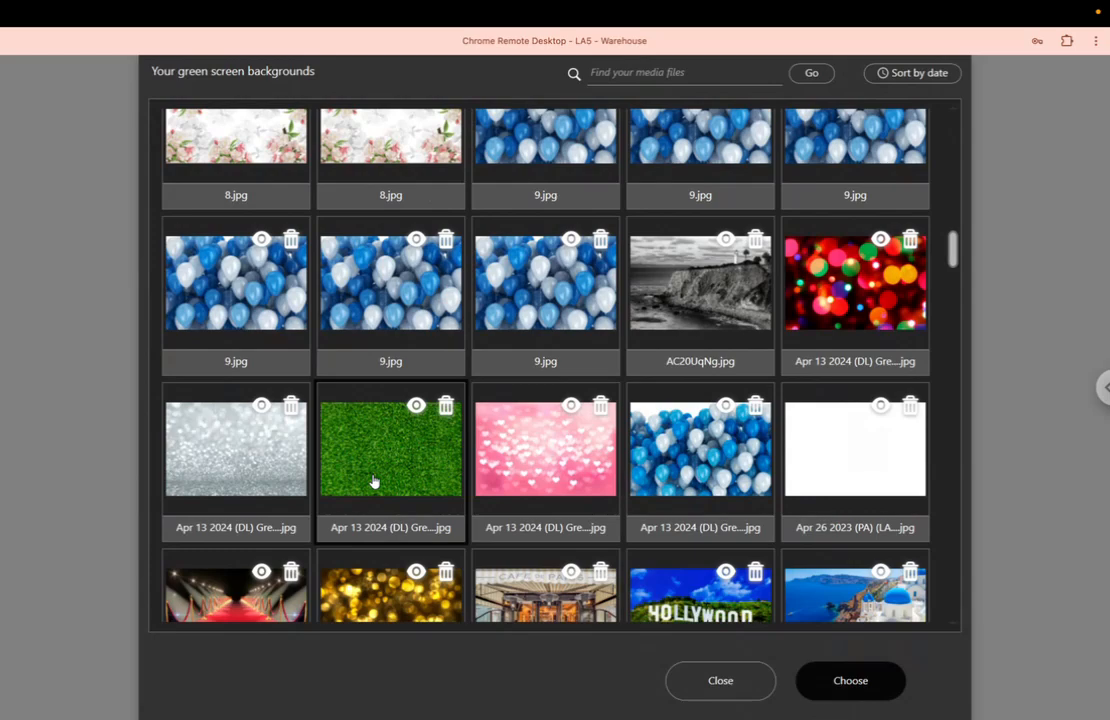
{"action": "left_click", "coordinate": [850, 687]}
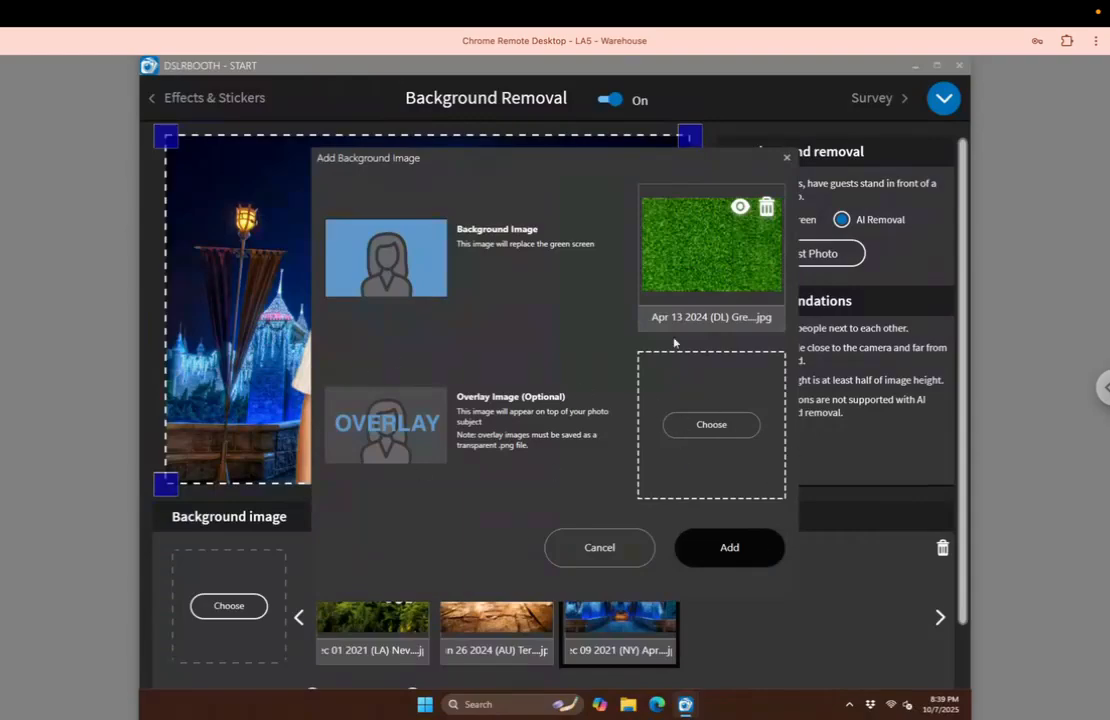
{"action": "left_click", "coordinate": [711, 561]}
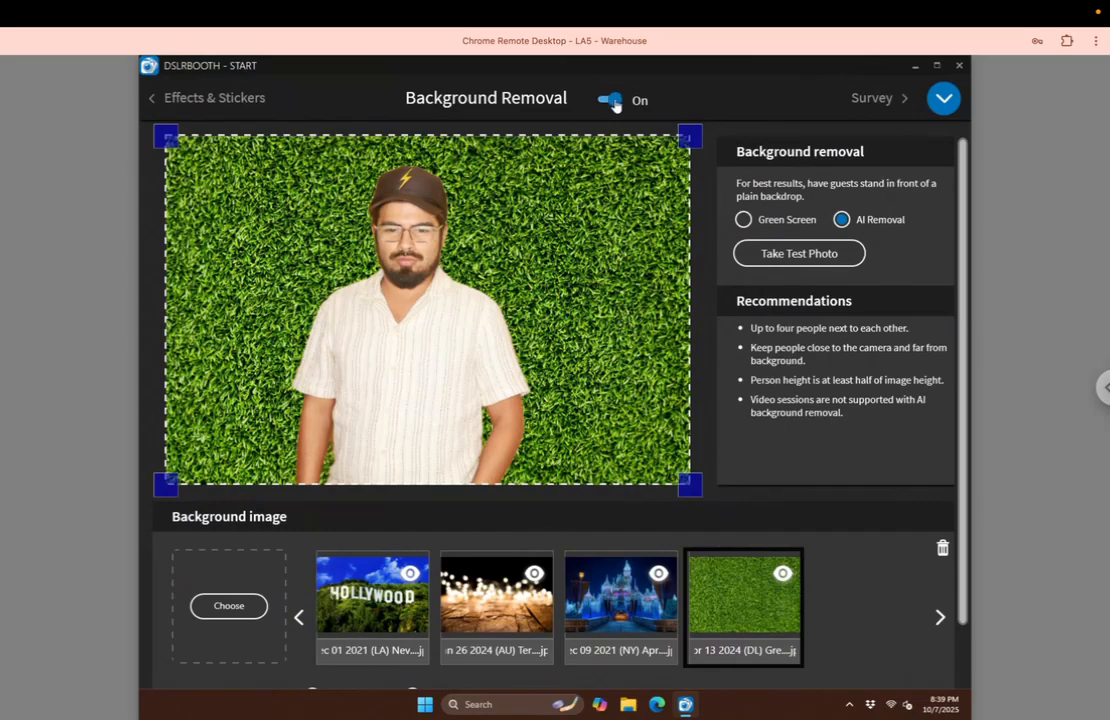
{"action": "left_click", "coordinate": [933, 98]}
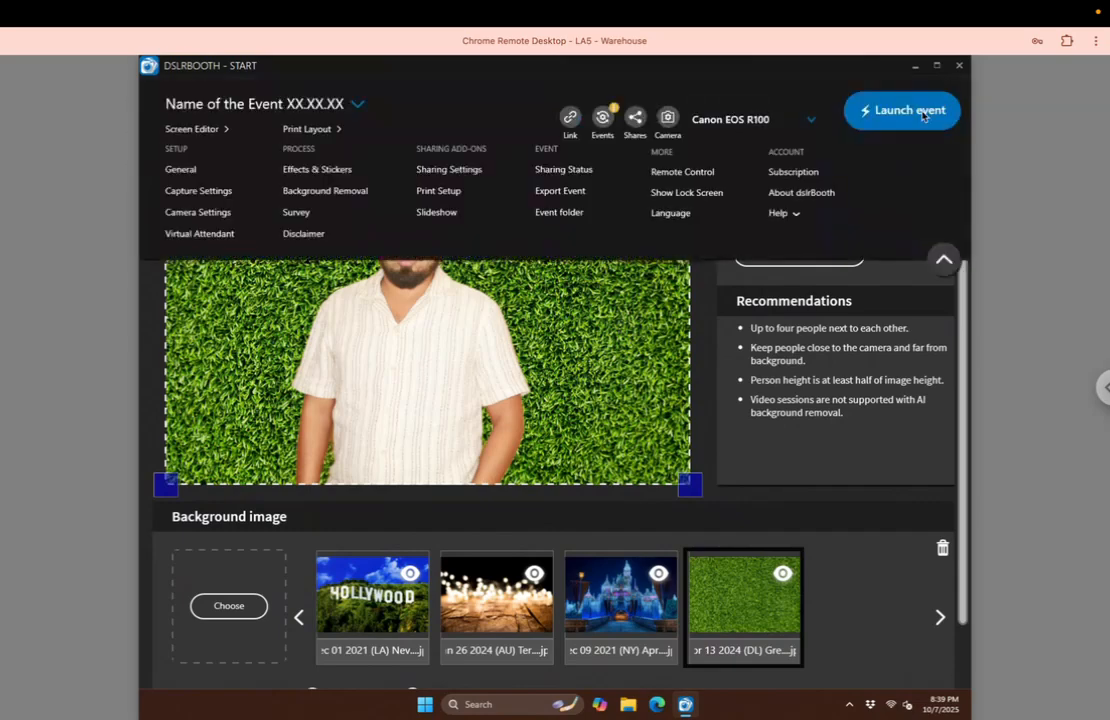
{"action": "left_click", "coordinate": [922, 113]}
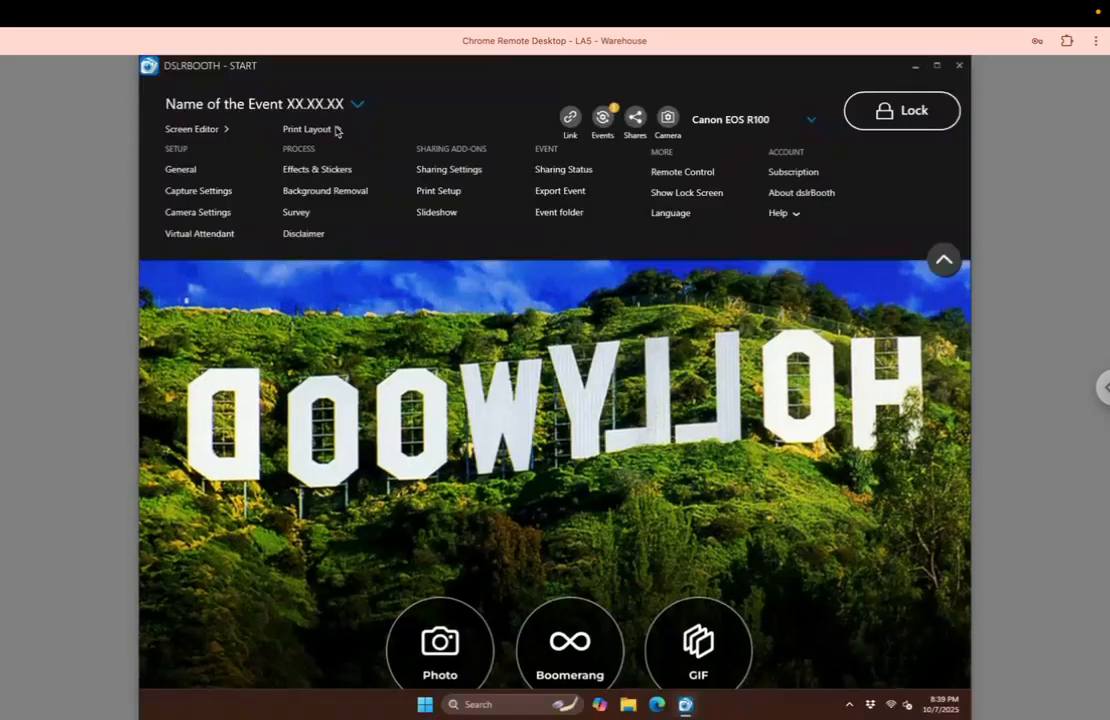
Turn off Background Removal for the event and launch the event again.
{"action": "left_click", "coordinate": [320, 192]}
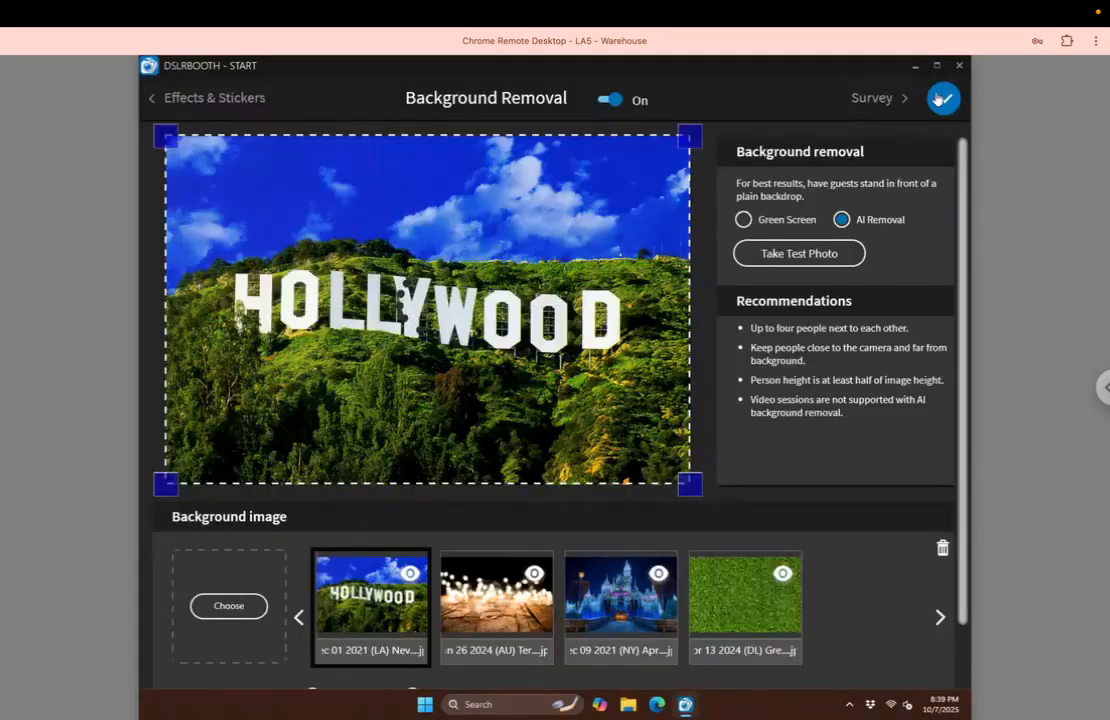
{"action": "left_click", "coordinate": [613, 100]}
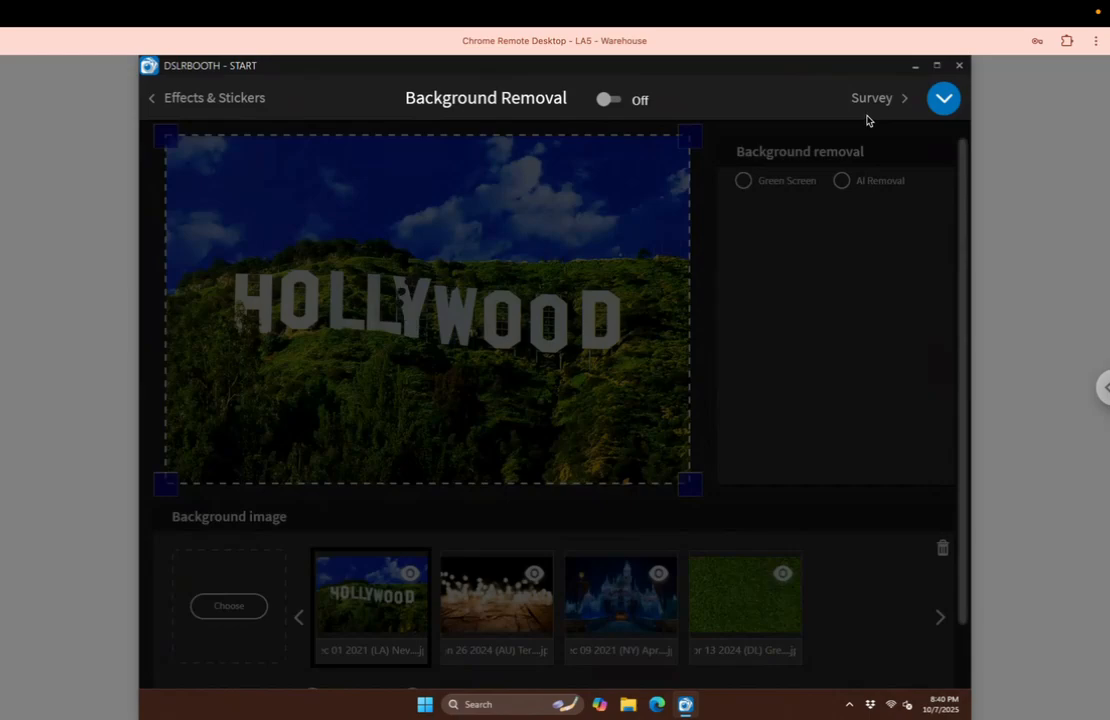
{"action": "left_click", "coordinate": [941, 108]}
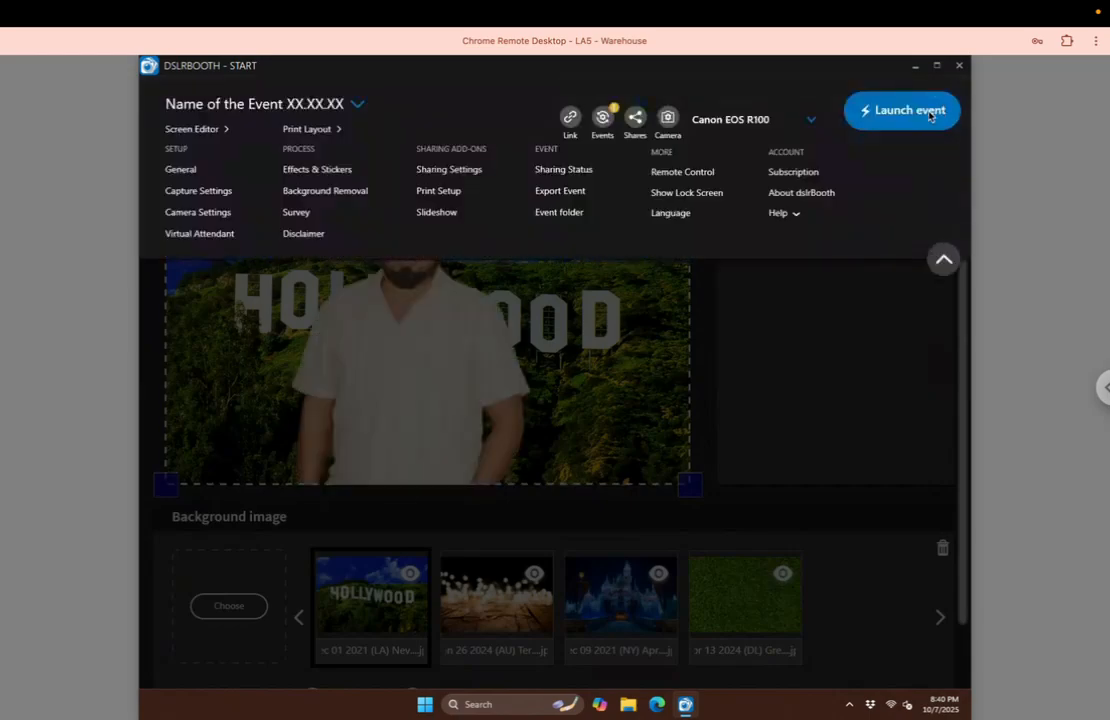
{"action": "left_click", "coordinate": [919, 112]}
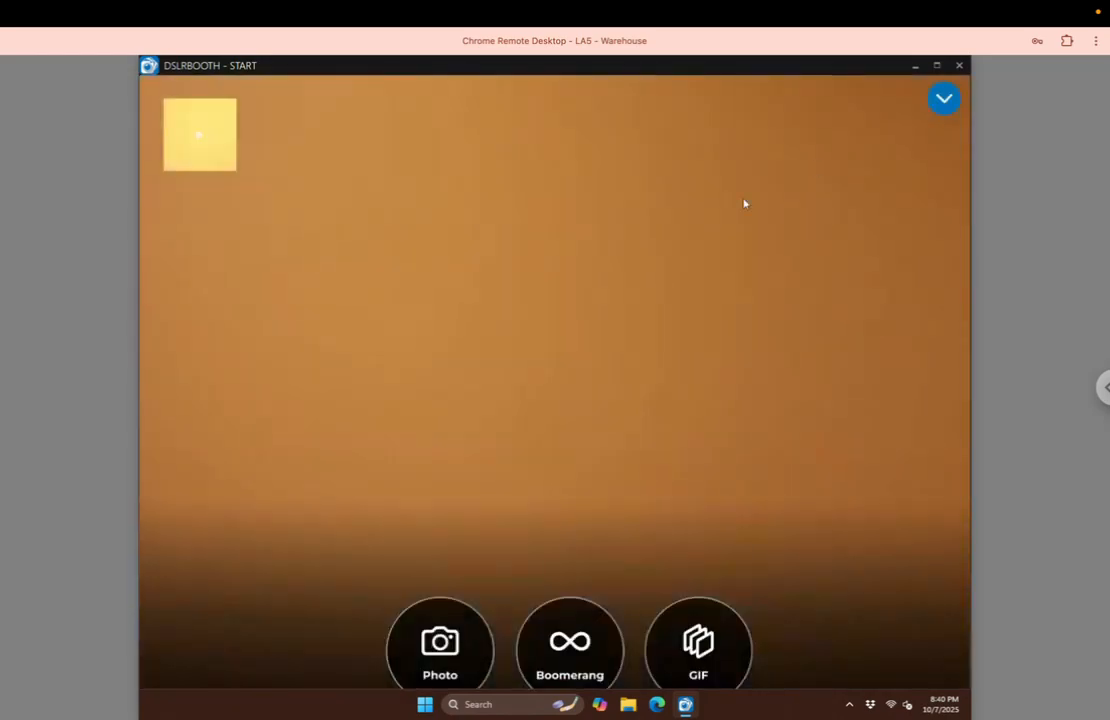